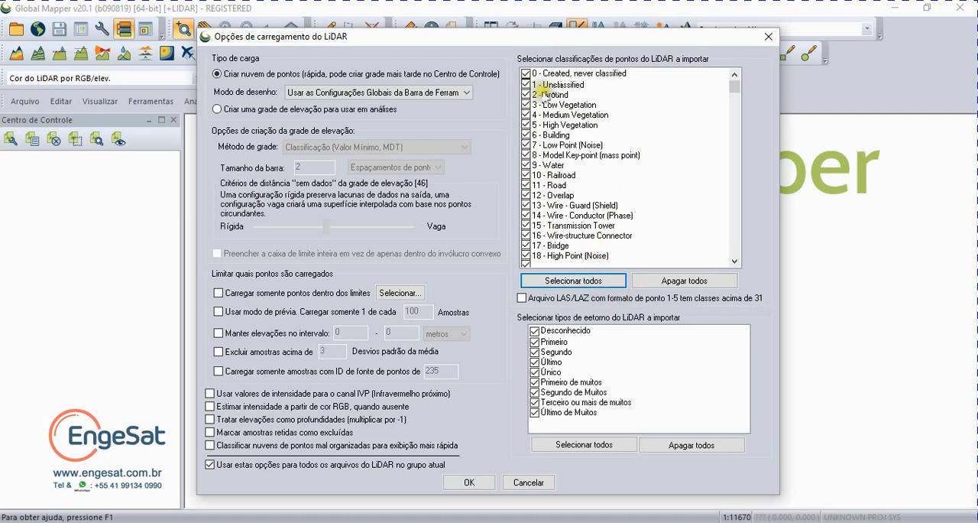
# Step: Load the LiDAR file as a point cloud, importing all point classifications and return types
pyautogui.moveTo(735, 86); pyautogui.dragTo(730, 57)
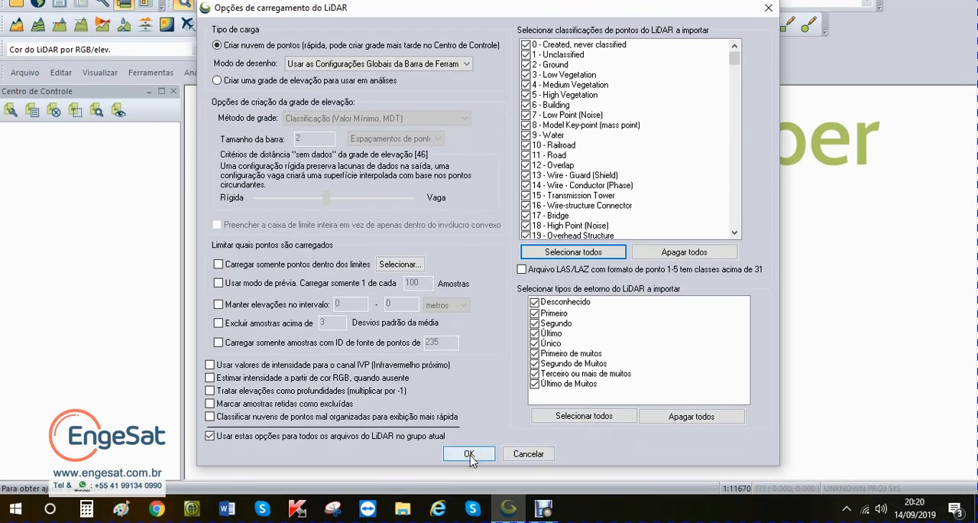
pyautogui.click(469, 454)
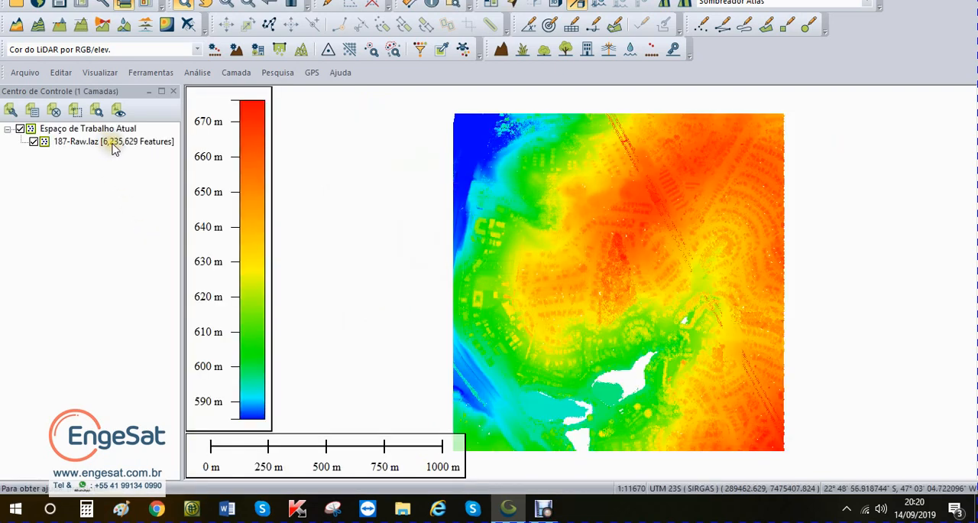
# Step: Review the metadata and the return and classification statistics of the 187-Raw.laz layer
pyautogui.rightClick(111, 145)
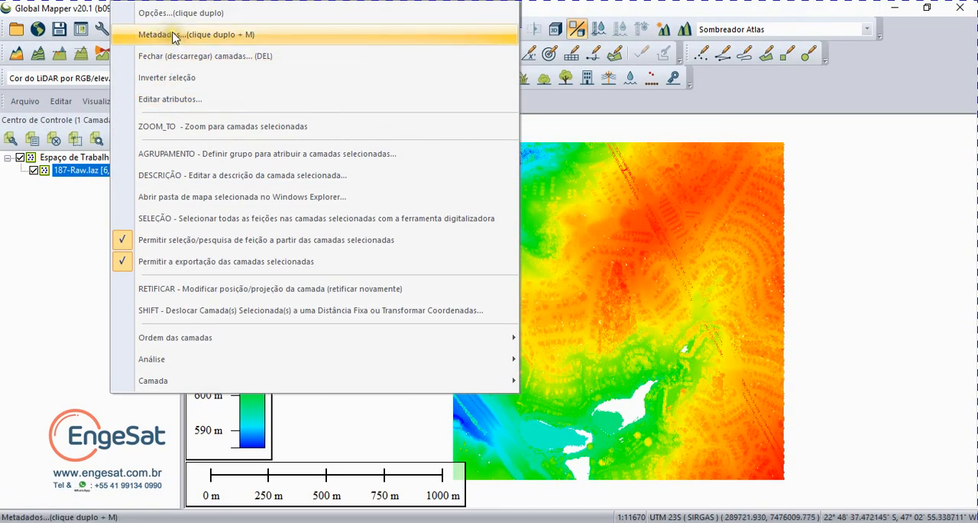
pyautogui.click(175, 34)
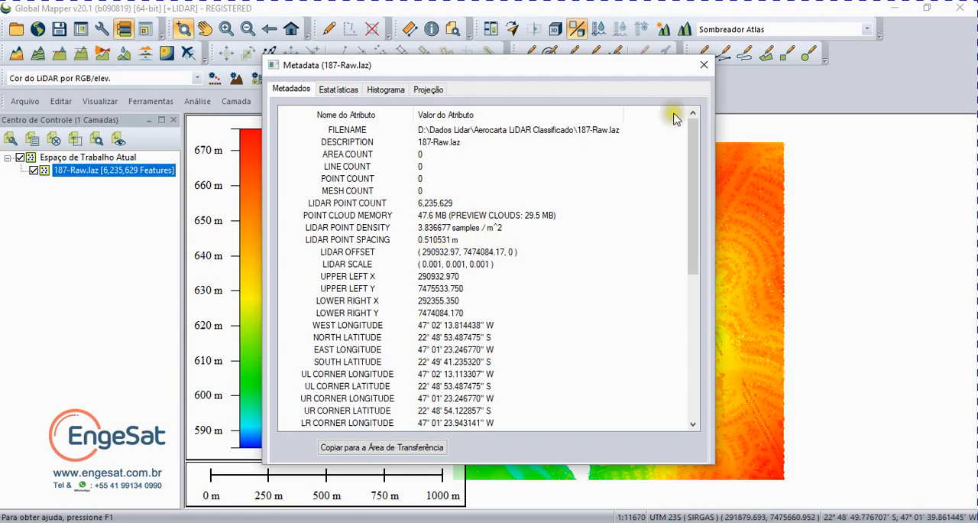
pyautogui.click(339, 89)
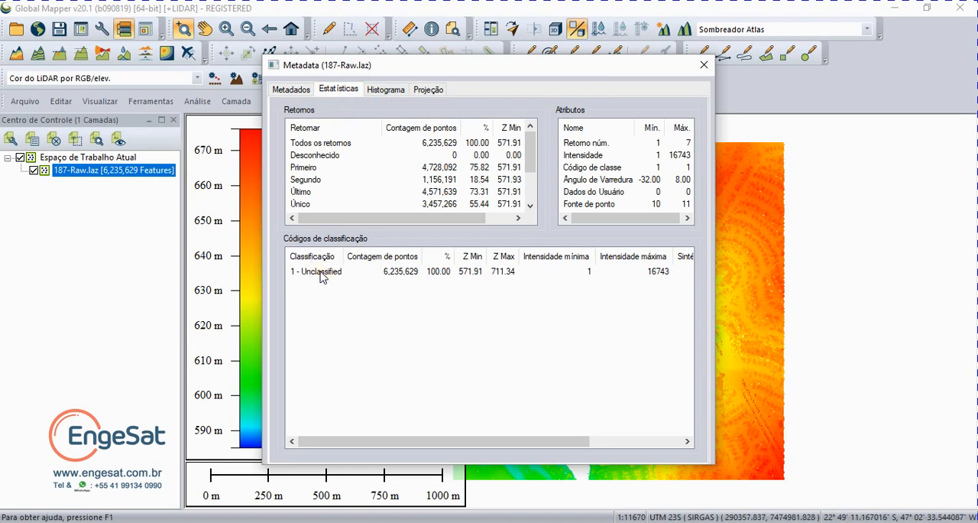
pyautogui.click(704, 67)
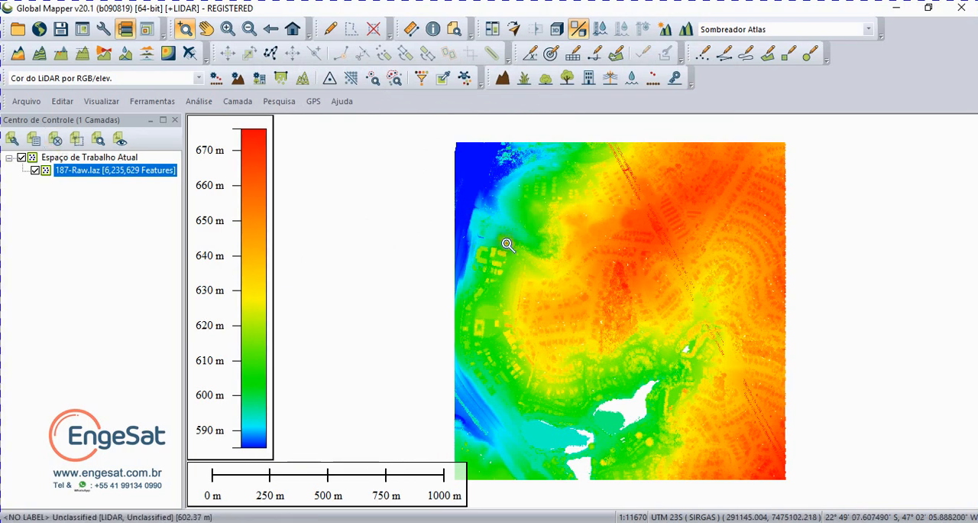
# Step: Preview the point cloud coloured by classification and return it to RGB/elevation colouring
pyautogui.click(198, 79)
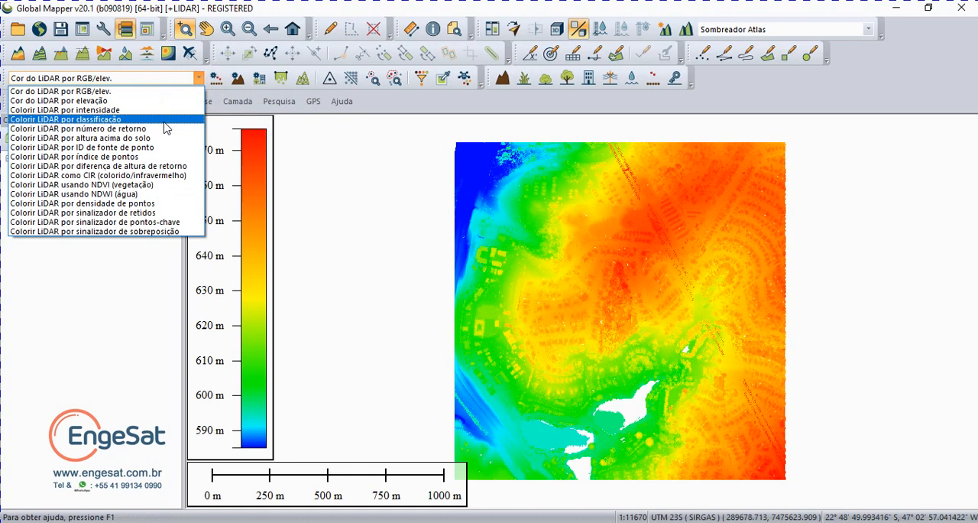
pyautogui.click(167, 120)
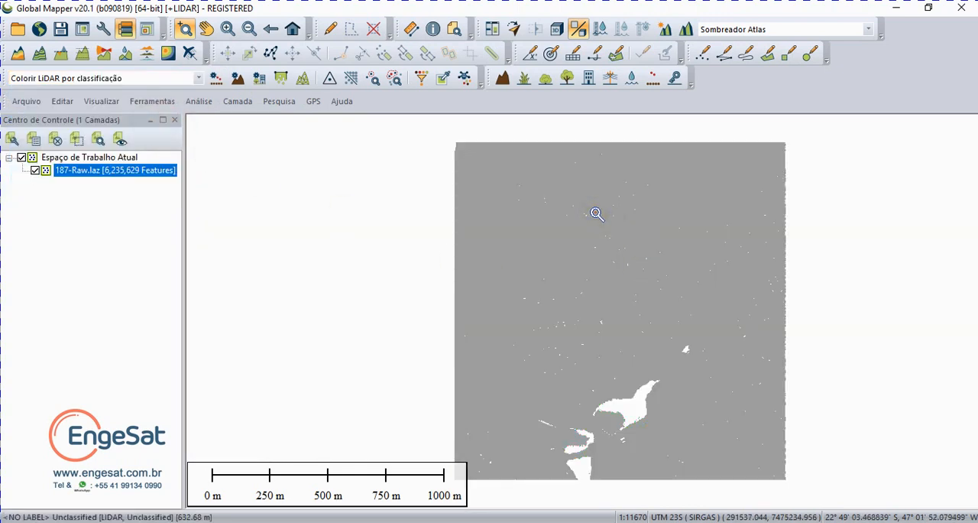
pyautogui.click(199, 79)
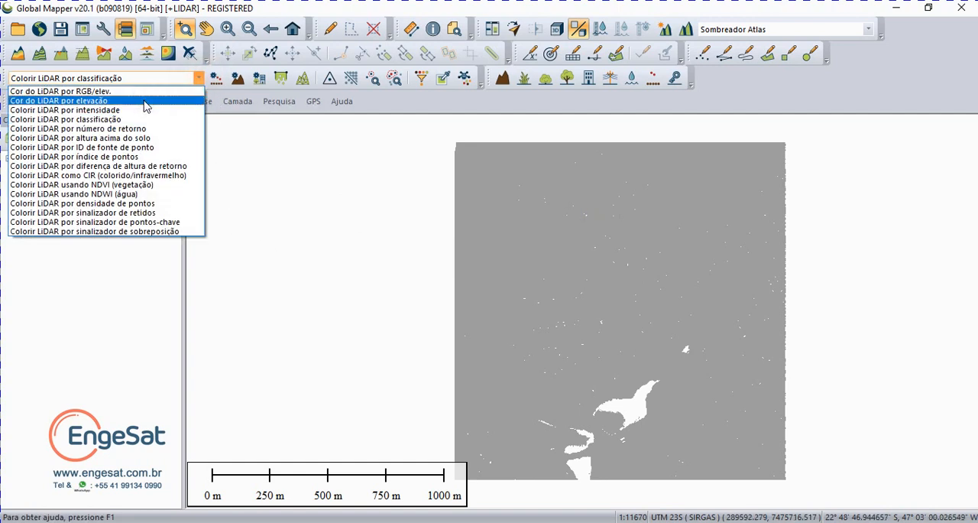
pyautogui.click(143, 92)
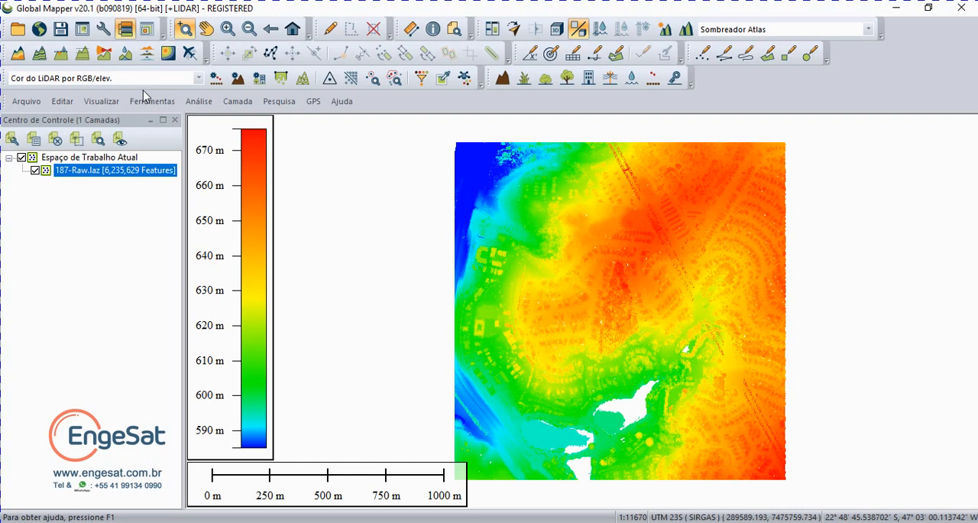
# Step: Set the 187-Raw.laz layer's point display quality to 100 and its points to a fixed size of 1 pixel
pyautogui.doubleClick(99, 175)
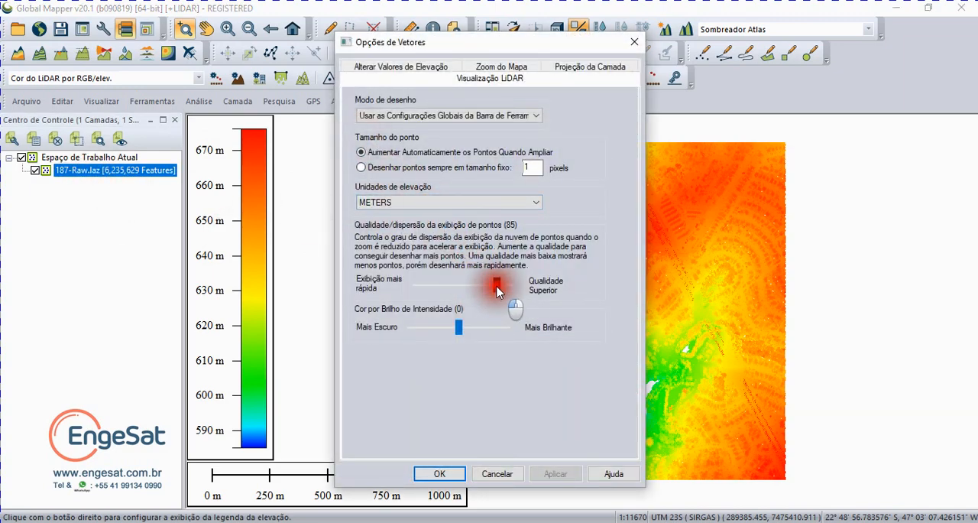
pyautogui.moveTo(497, 290); pyautogui.dragTo(572, 288)
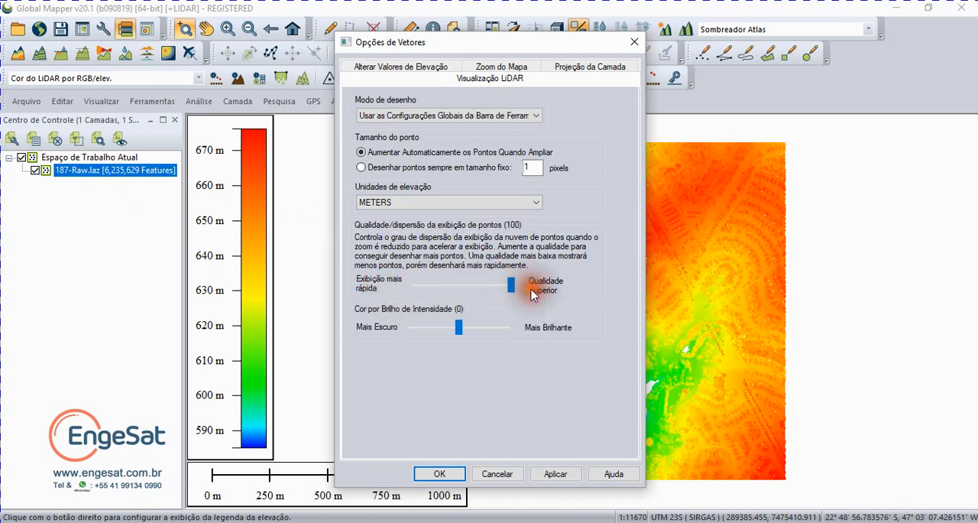
pyautogui.click(361, 167)
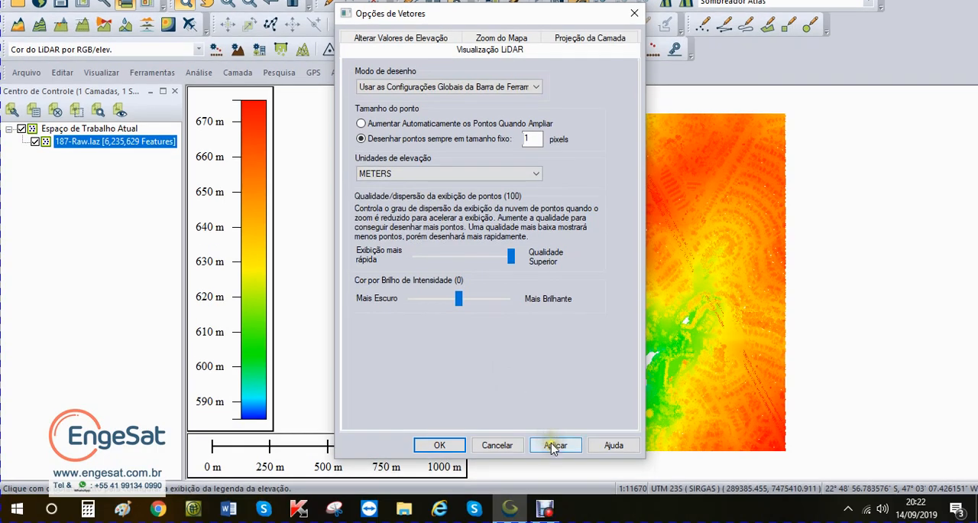
pyautogui.click(442, 445)
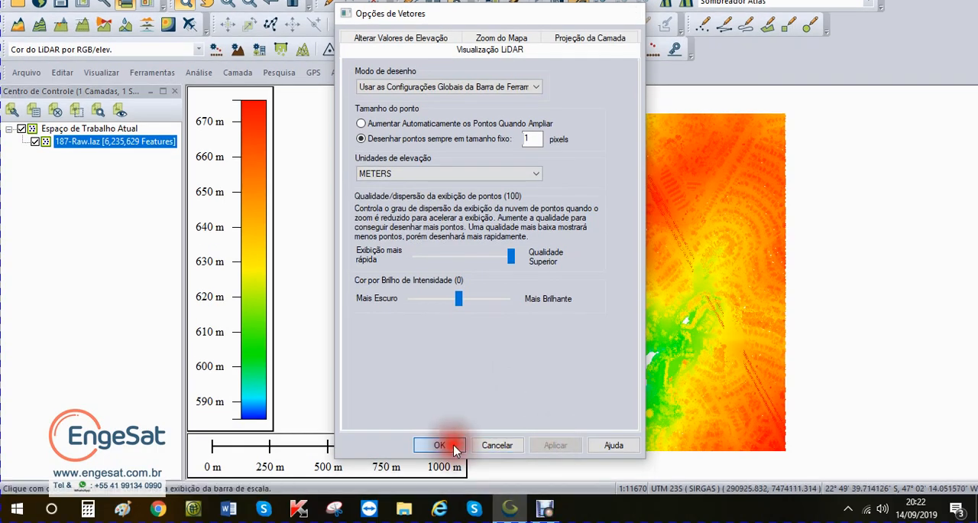
# Step: Inspect the fixed-size points up close and set the layer's points to enlarge automatically when zooming in
pyautogui.click(592, 308)
pyautogui.click(592, 308)
pyautogui.click(592, 308)
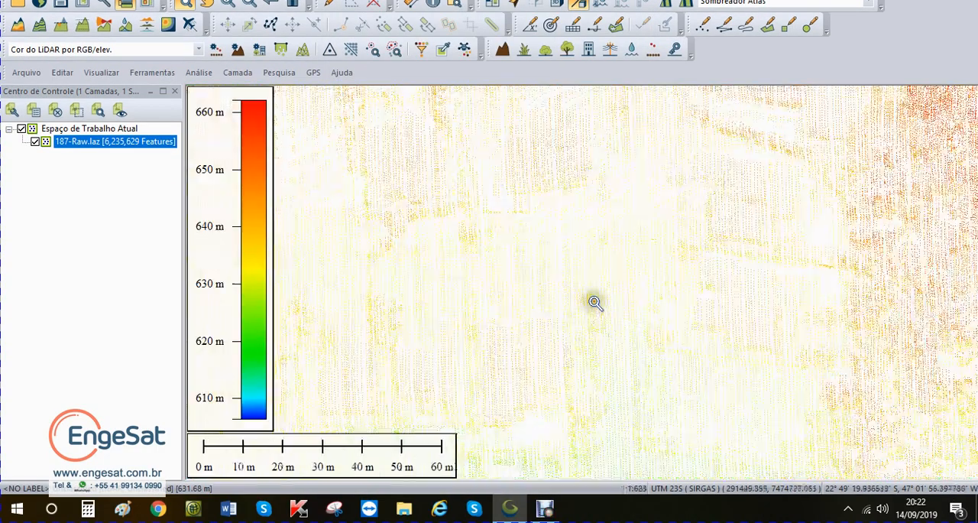
pyautogui.doubleClick(114, 141)
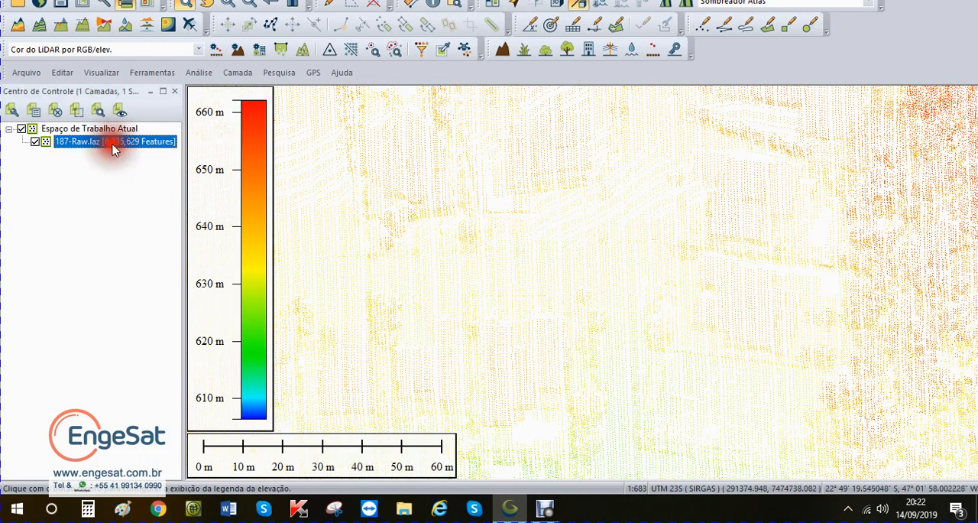
pyautogui.click(361, 126)
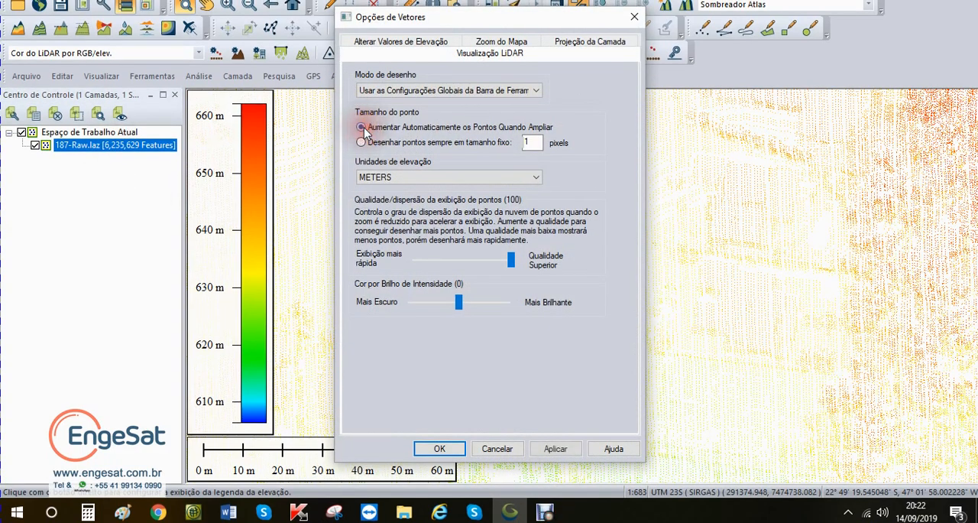
pyautogui.click(541, 447)
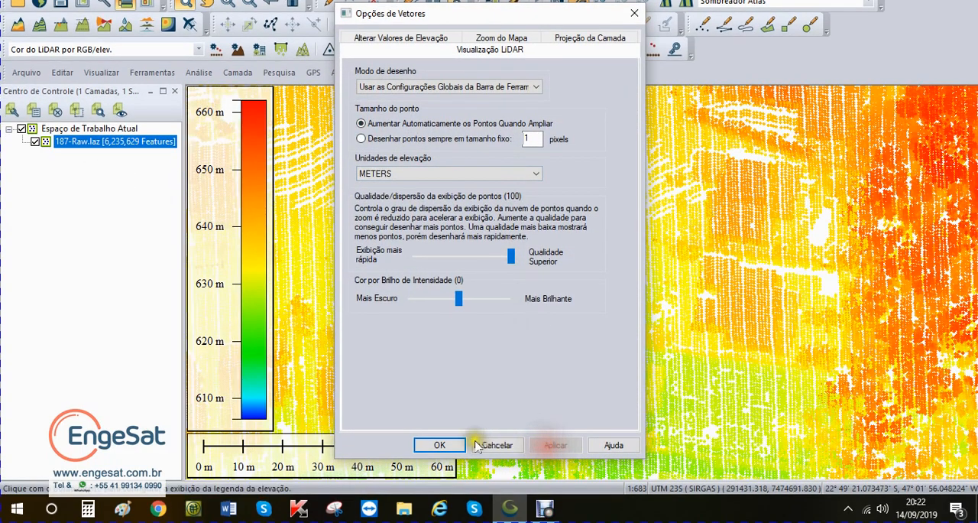
pyautogui.click(442, 447)
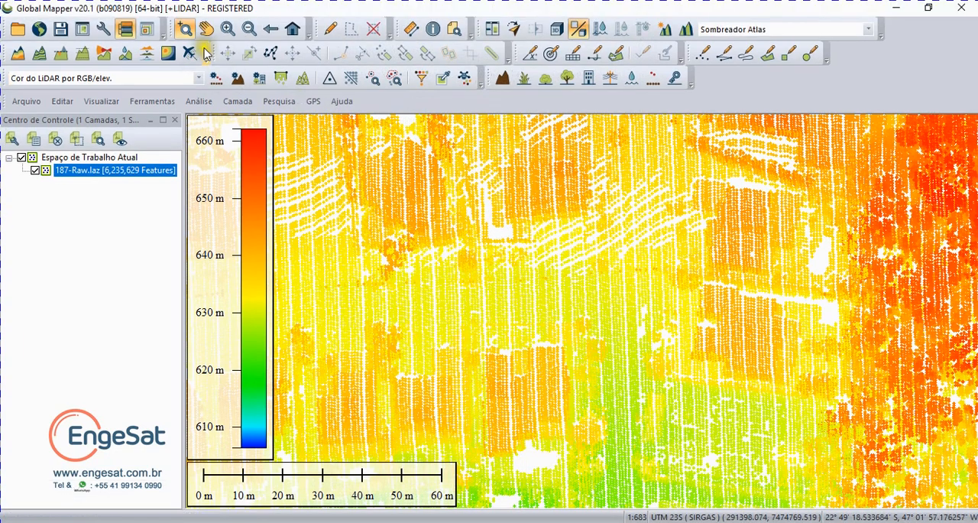
# Step: Automatically classify the ground points of 187-Raw.laz with the default parameters and colour the LiDAR by classification
pyautogui.click(291, 29)
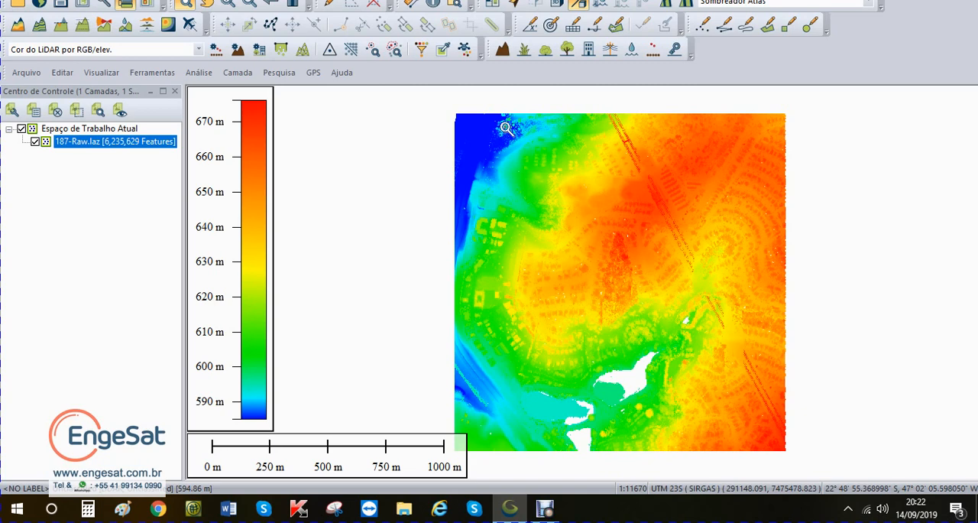
pyautogui.click(414, 196)
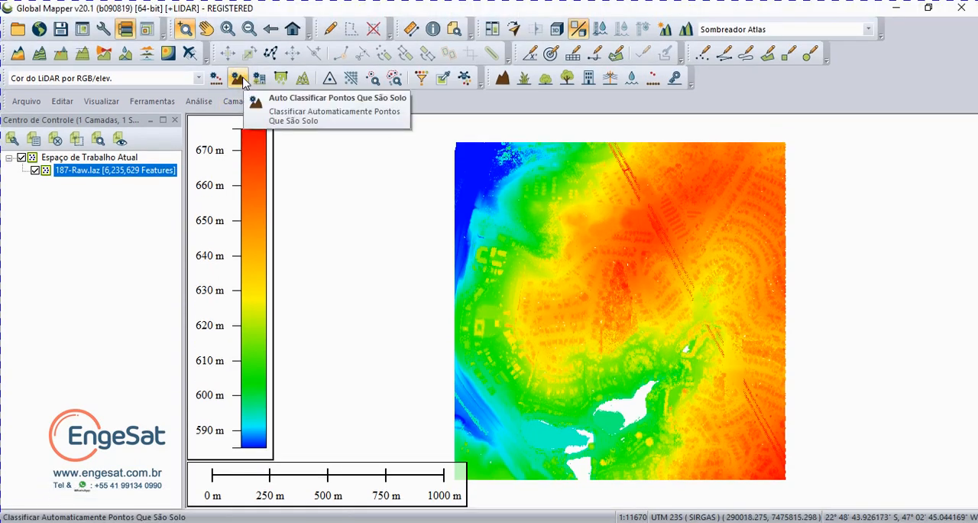
pyautogui.click(241, 81)
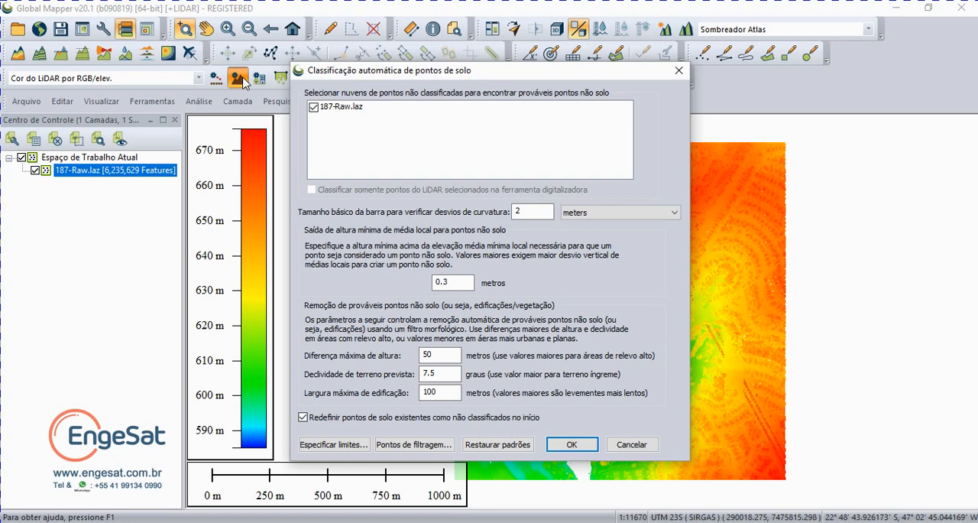
pyautogui.click(314, 108)
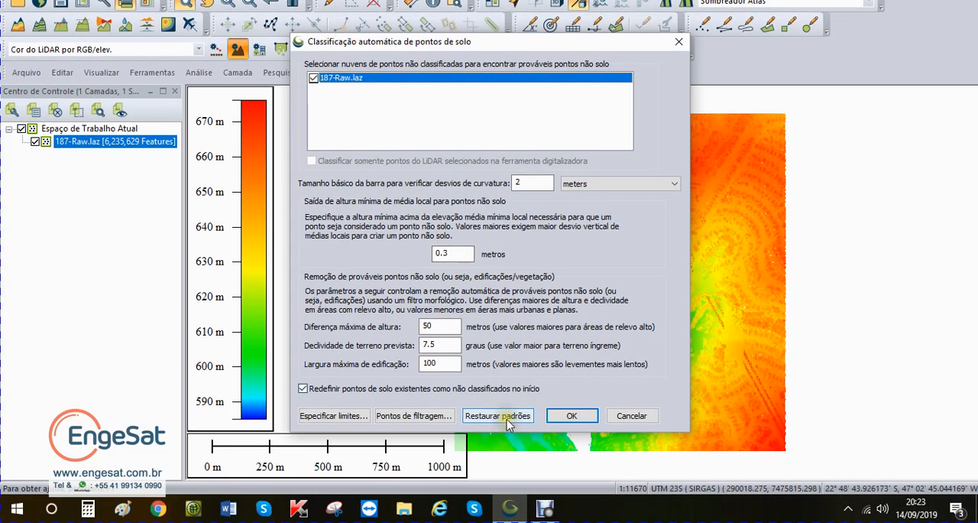
pyautogui.click(502, 420)
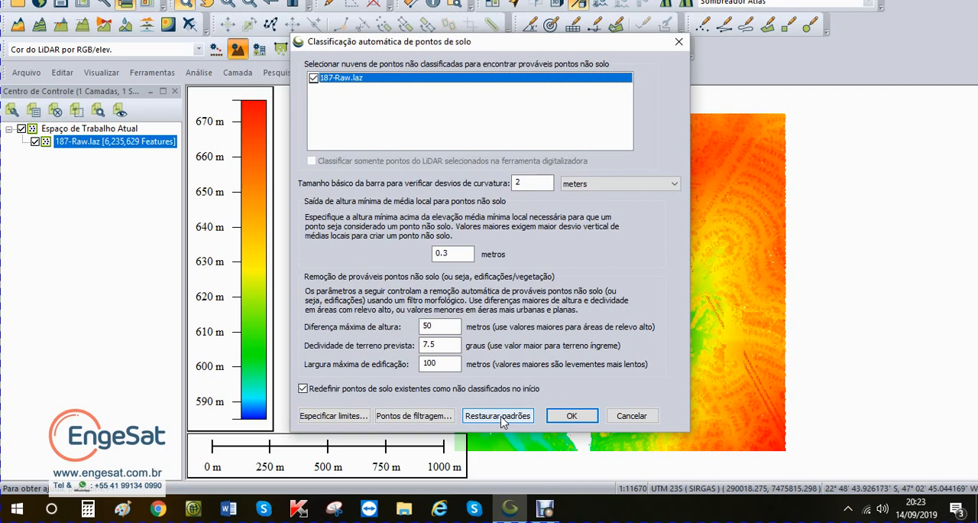
pyautogui.click(502, 420)
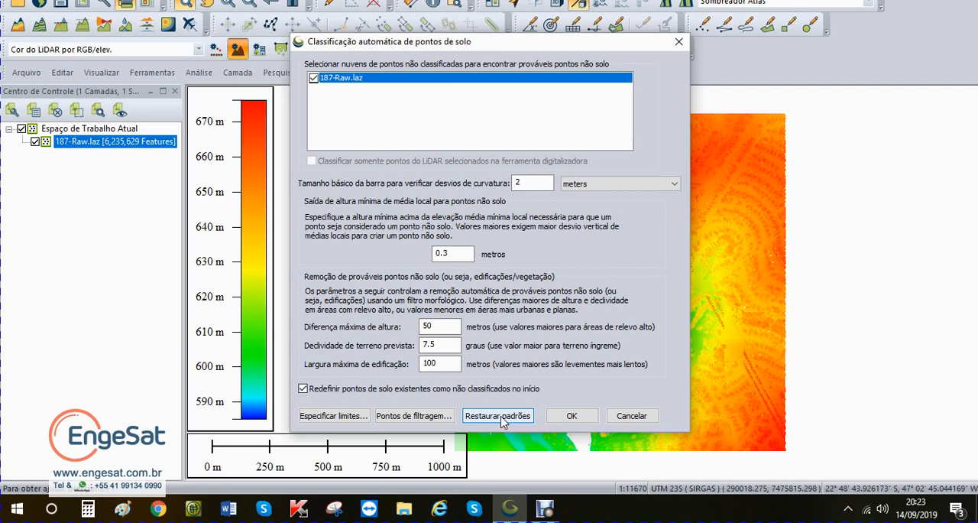
pyautogui.click(502, 419)
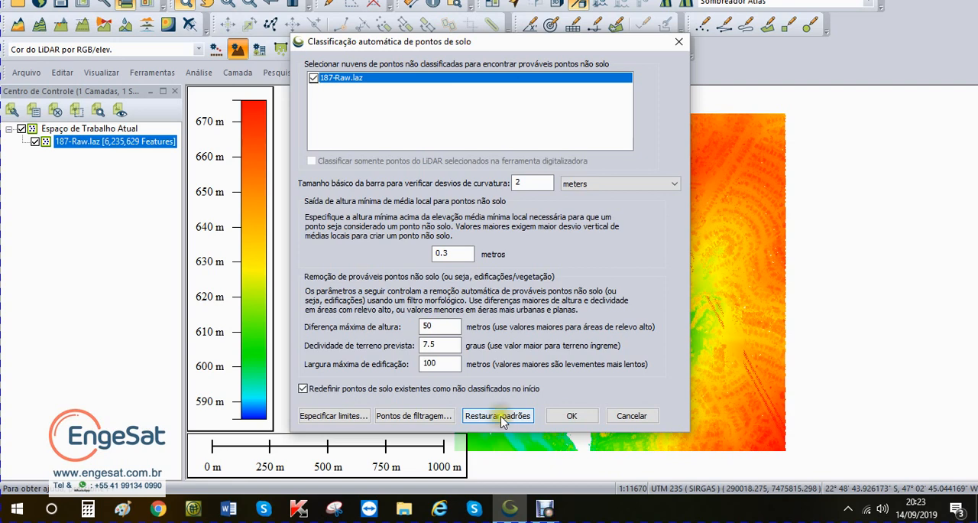
pyautogui.click(567, 418)
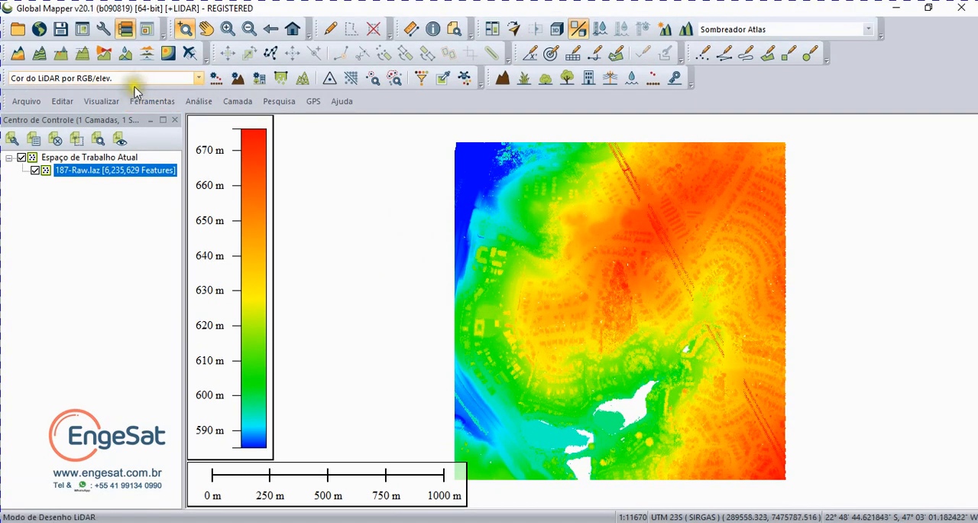
pyautogui.click(139, 49)
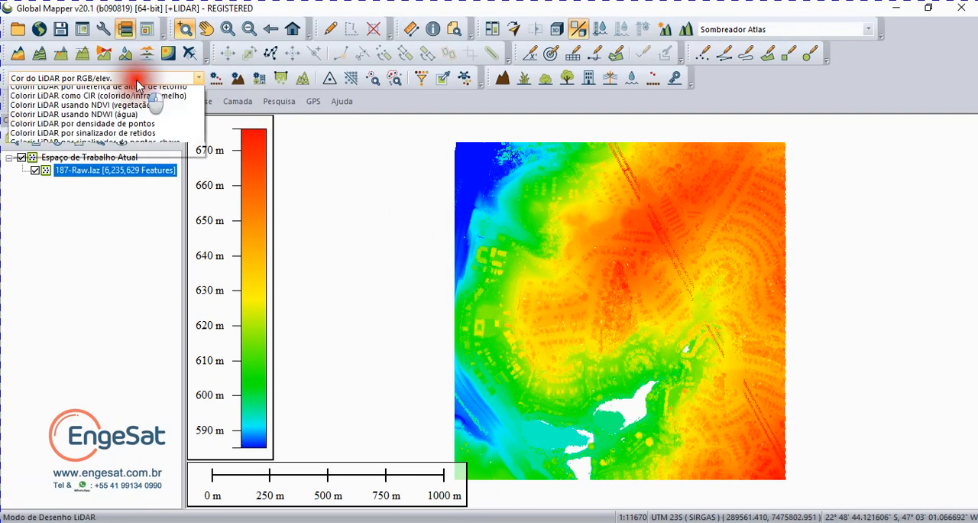
pyautogui.click(131, 120)
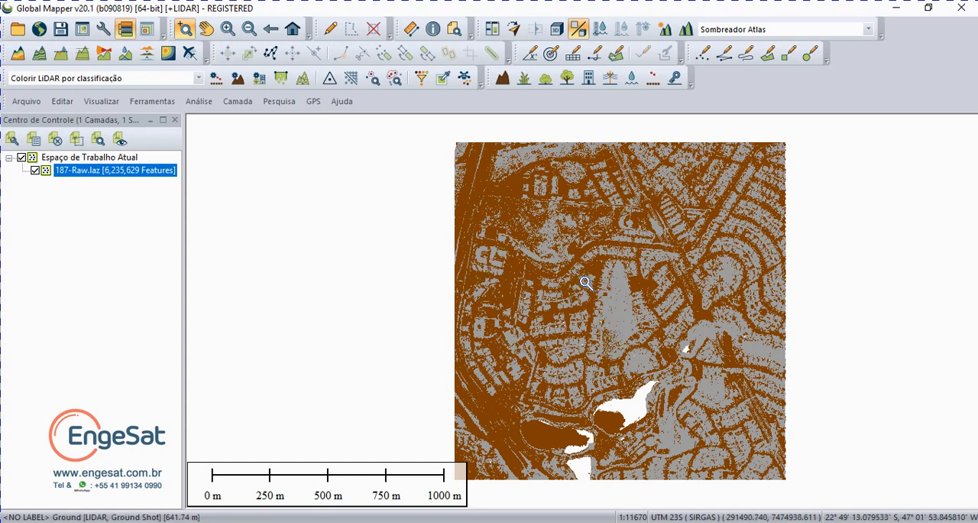
# Step: Create a rectangular bounding-box area feature from the 187-Raw.laz layer and hide the point cloud layer
pyautogui.rightClick(118, 172)
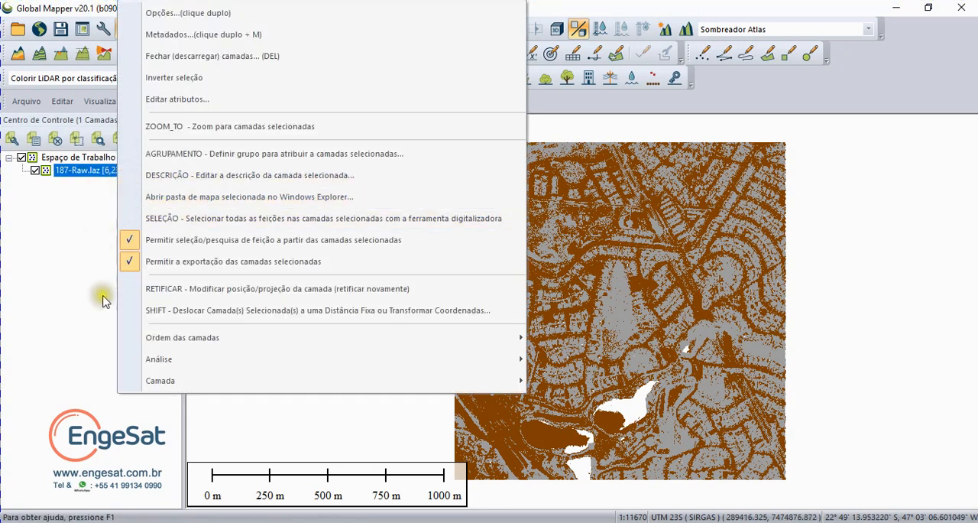
pyautogui.click(156, 380)
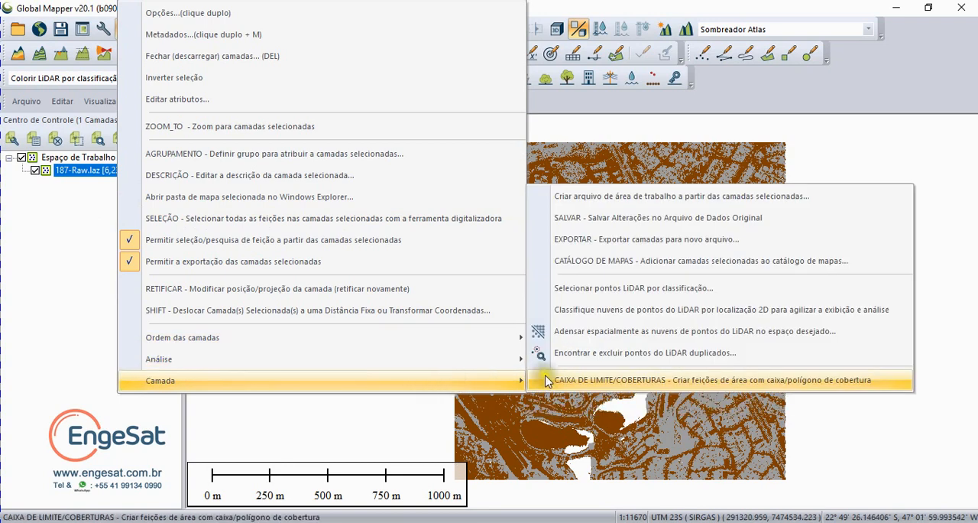
pyautogui.click(578, 376)
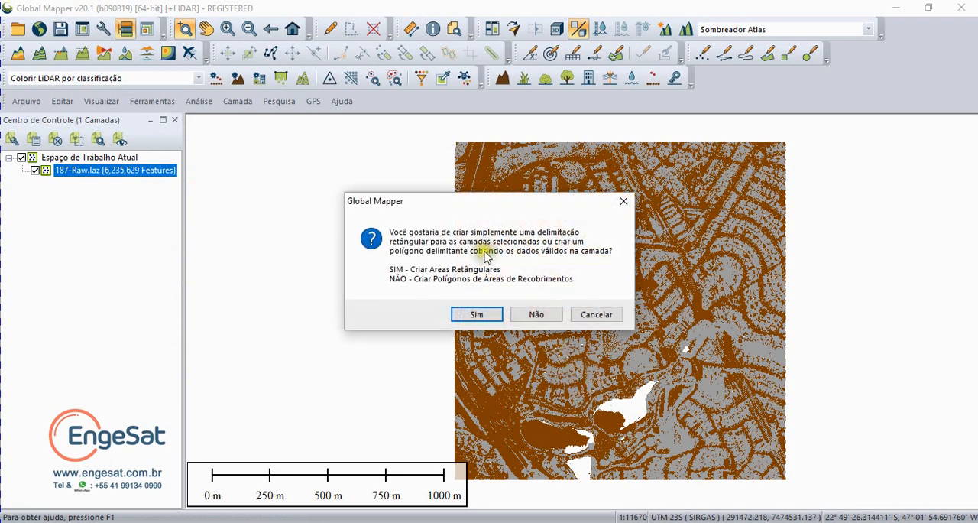
pyautogui.click(477, 314)
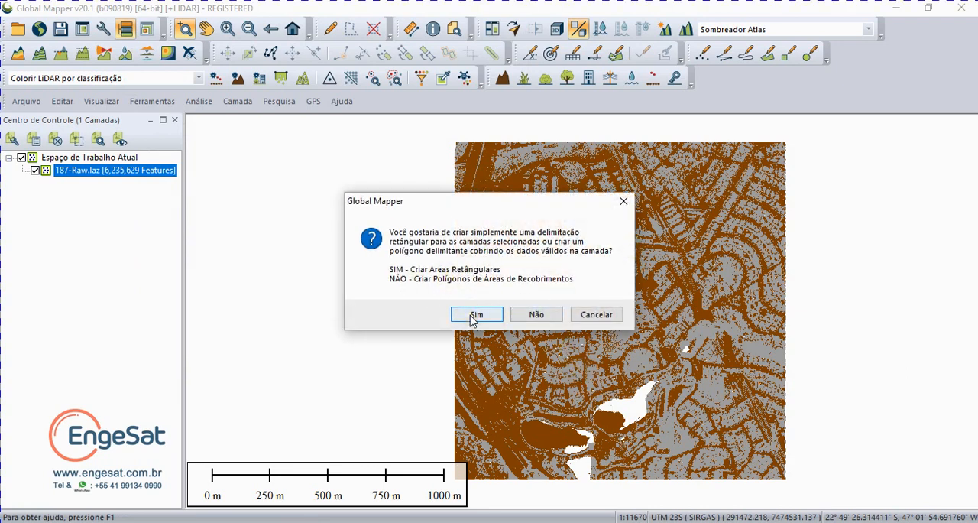
pyautogui.click(475, 316)
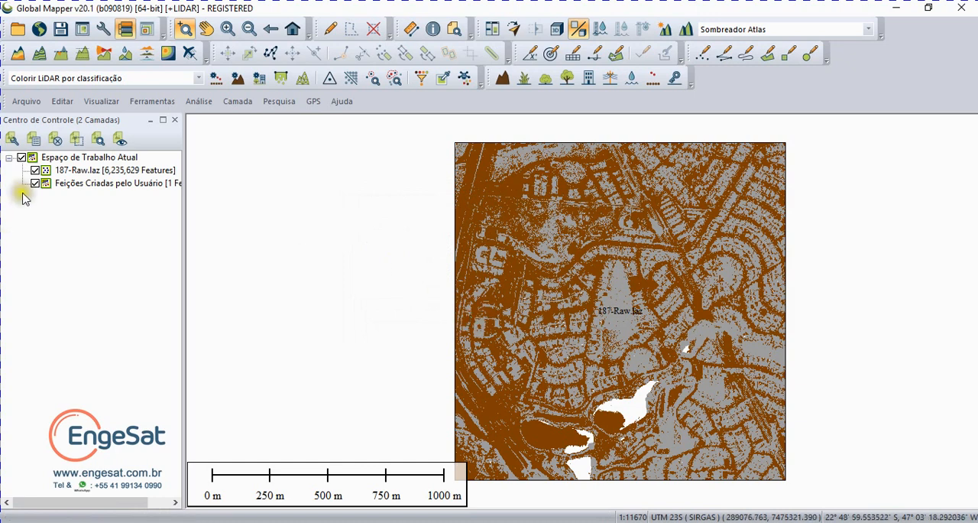
pyautogui.click(35, 171)
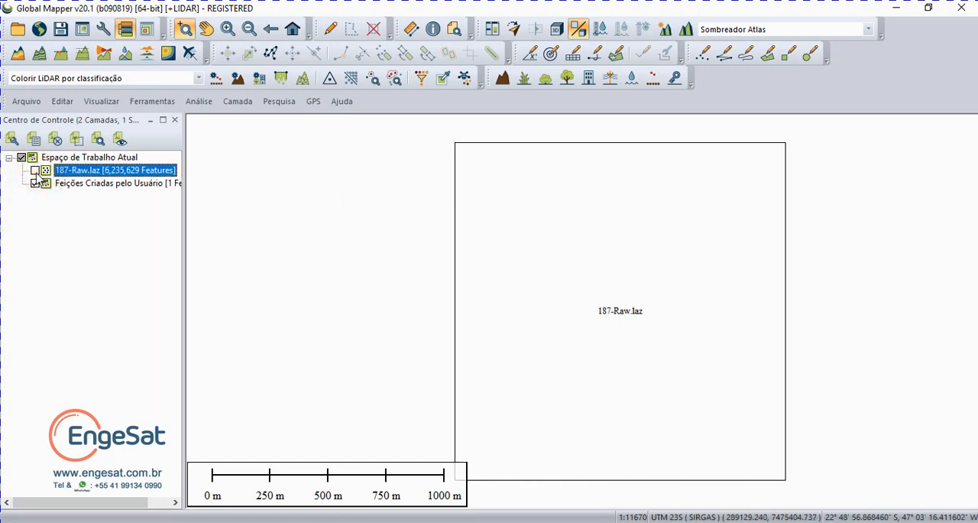
# Step: Select the bounding-box area feature and download the World Imagery online source within the selected polygon
pyautogui.rightClick(58, 185)
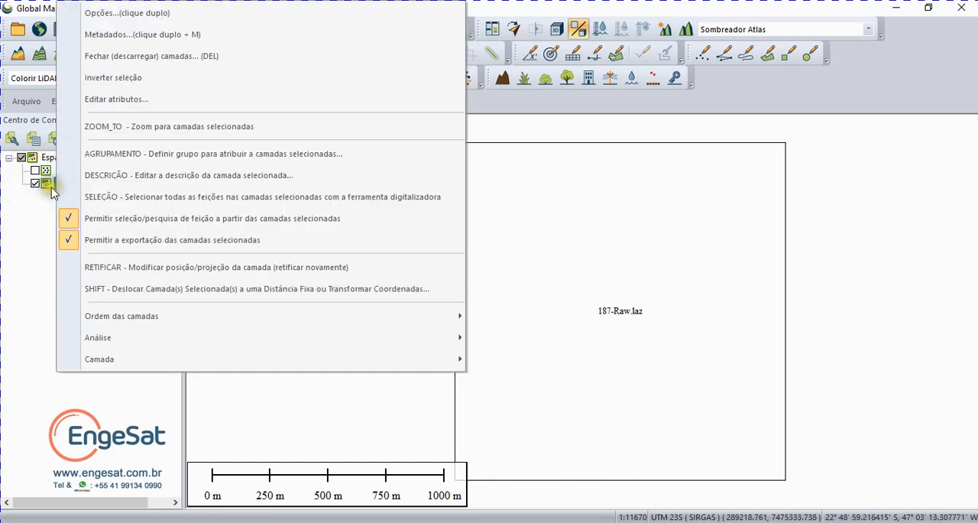
pyautogui.click(118, 198)
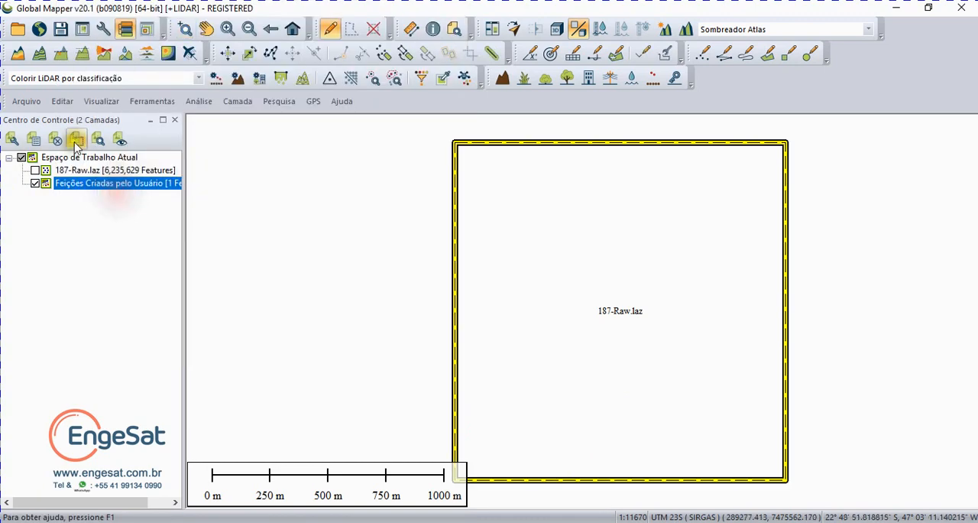
pyautogui.click(39, 29)
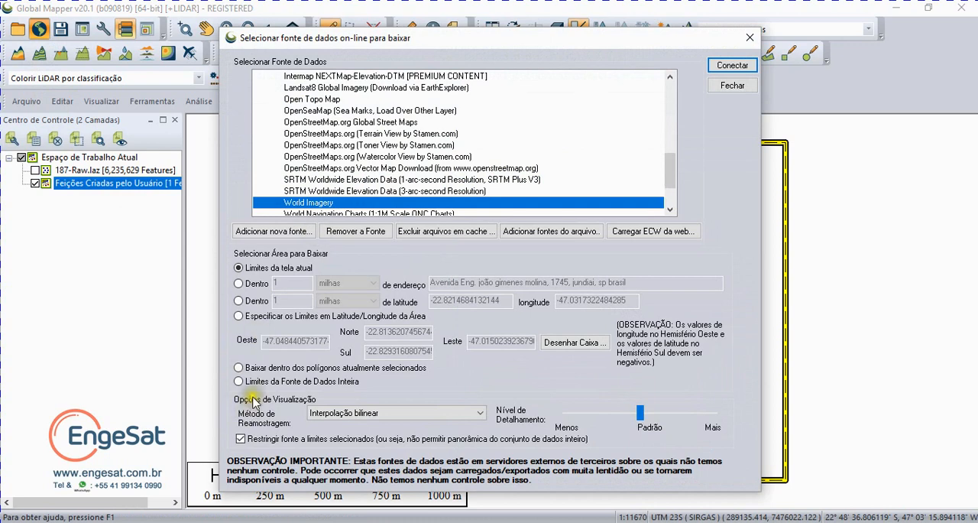
pyautogui.click(237, 369)
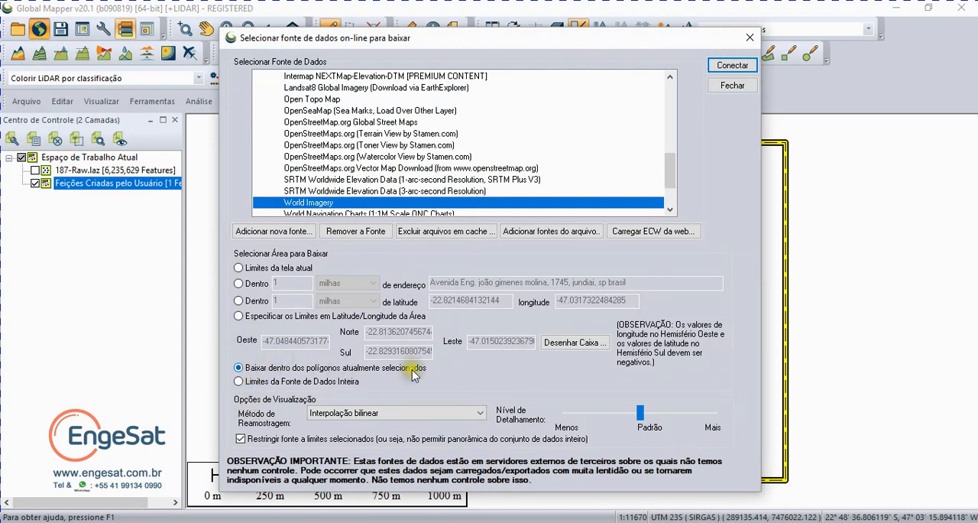
pyautogui.click(728, 66)
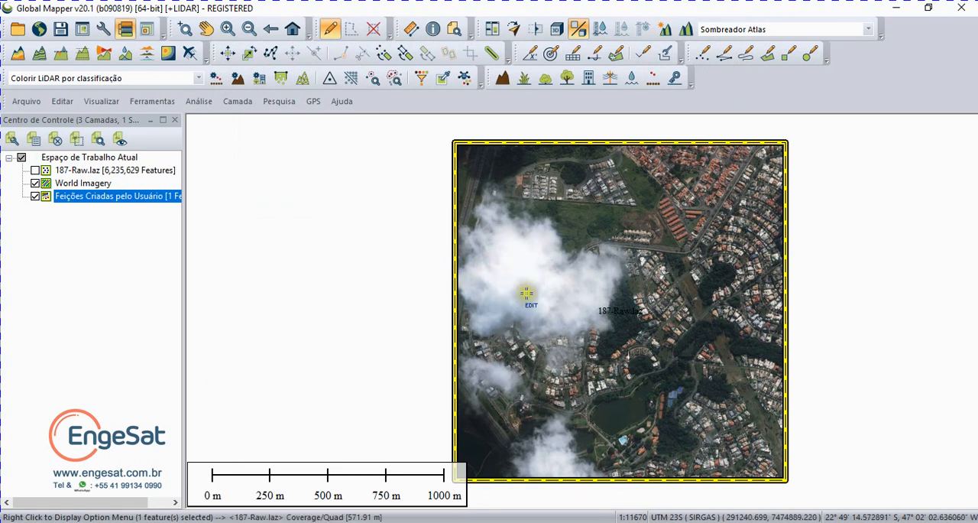
# Step: Show the 187-Raw.laz point cloud and hide the user-created features and World Imagery layers
pyautogui.click(35, 197)
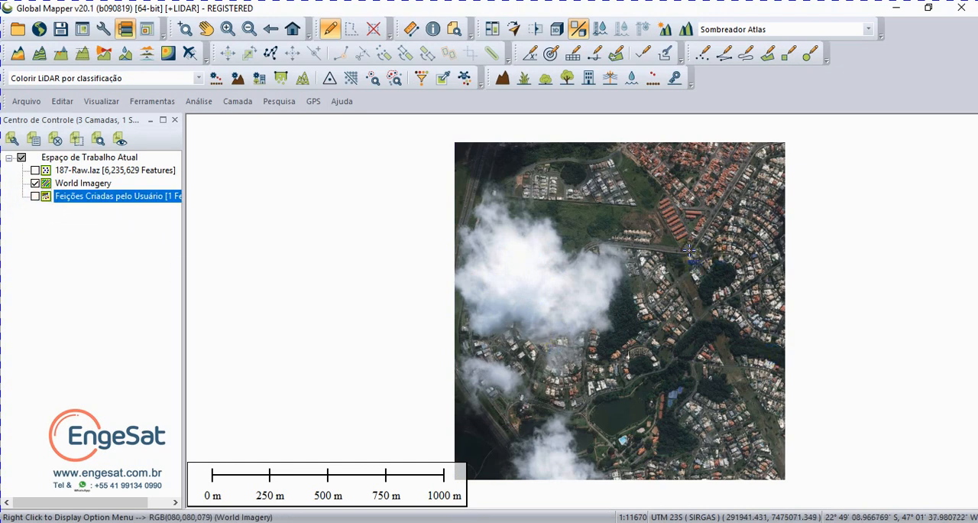
pyautogui.click(35, 170)
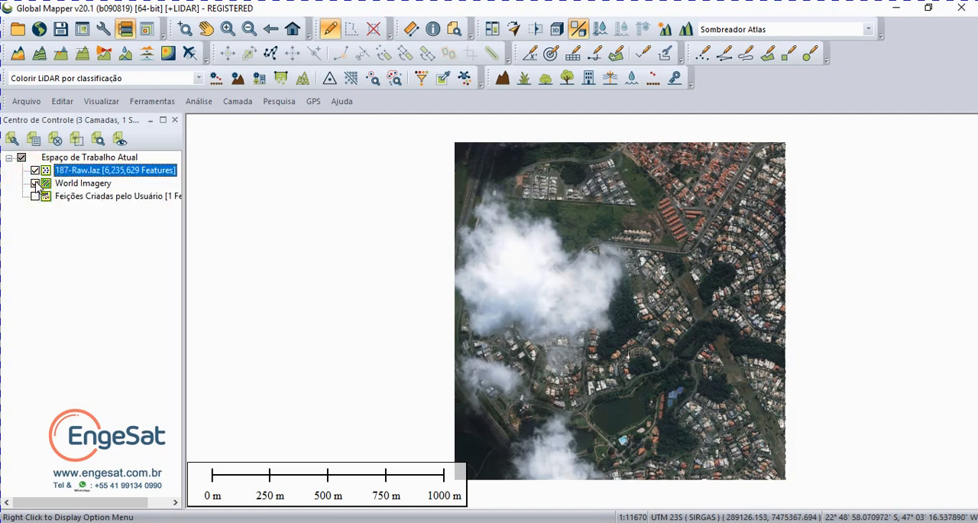
pyautogui.click(35, 183)
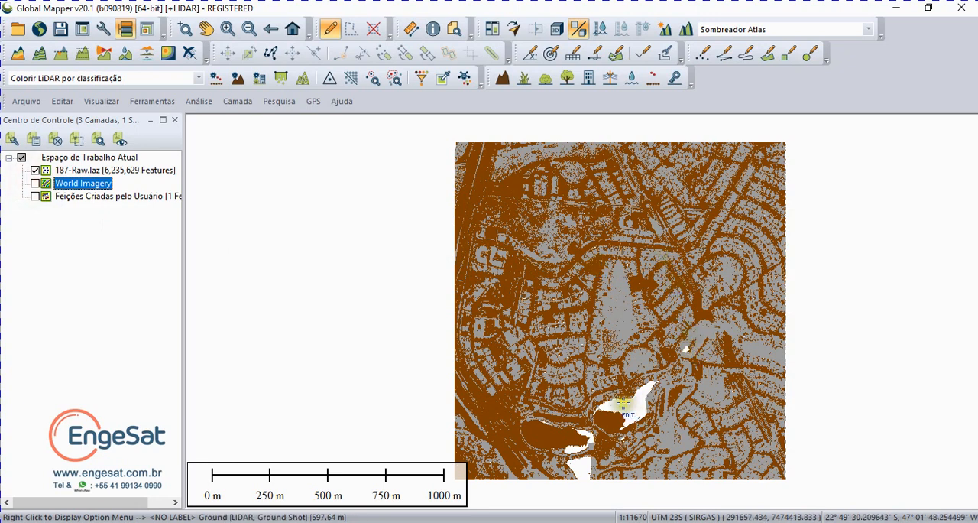
# Step: Compare the classified points with the World Imagery over the houses and wooded area near the lakes, then return to the full extent
pyautogui.click(184, 31)
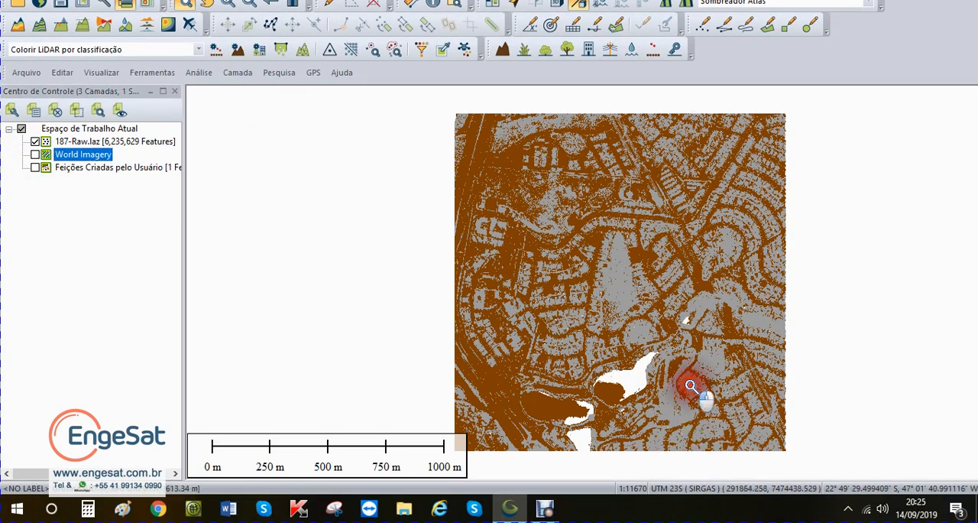
pyautogui.moveTo(690, 386); pyautogui.dragTo(756, 457)
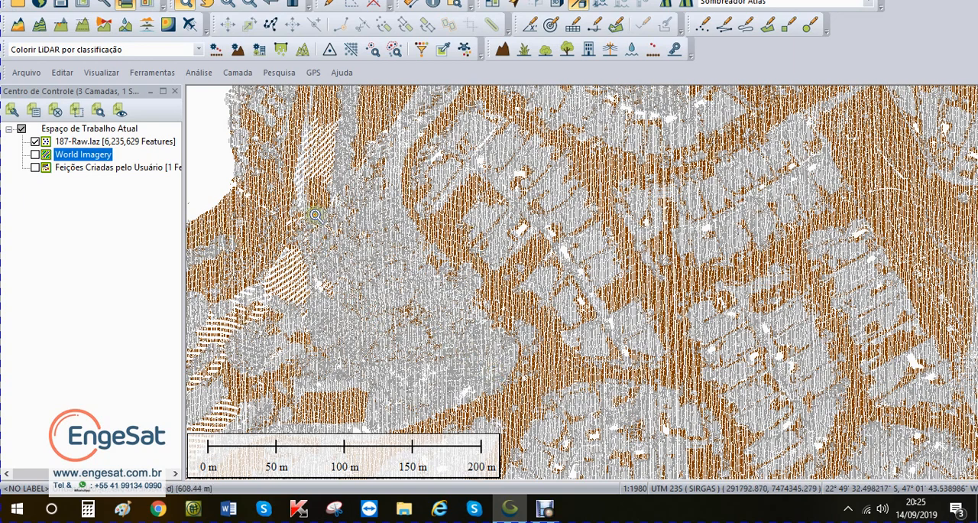
pyautogui.click(36, 154)
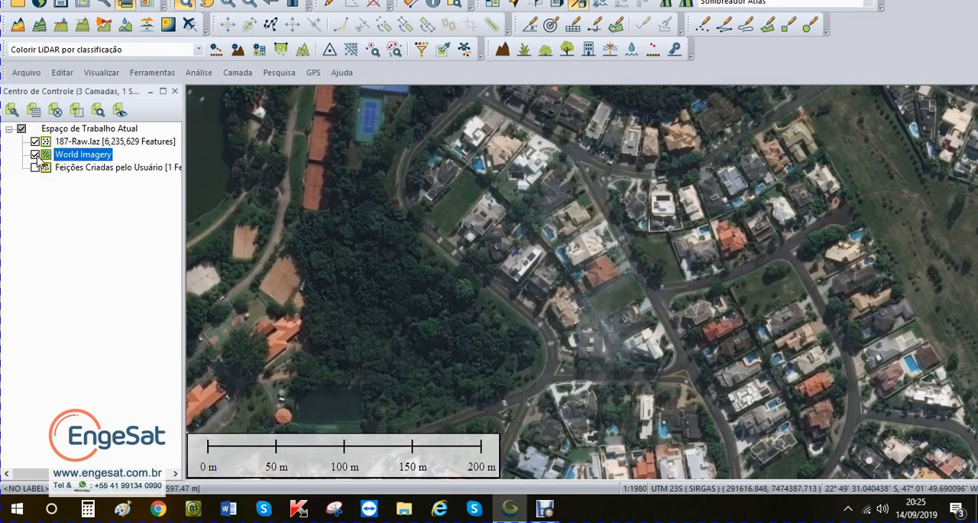
pyautogui.click(35, 155)
pyautogui.click(35, 155)
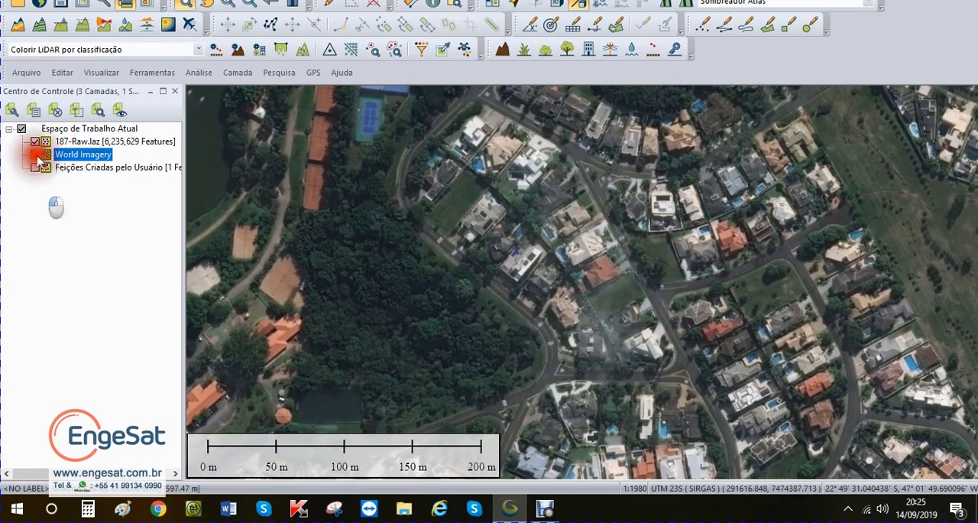
pyautogui.click(35, 154)
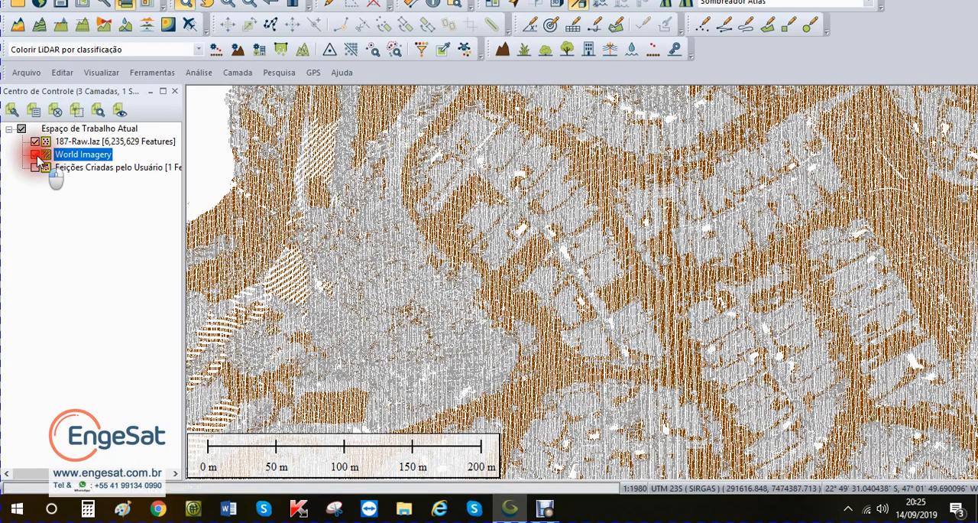
pyautogui.click(35, 155)
pyautogui.click(35, 154)
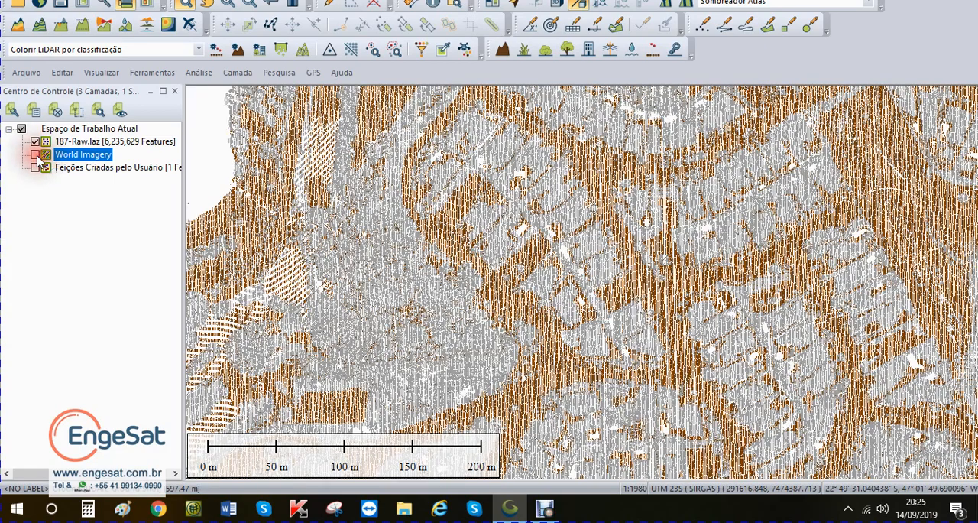
pyautogui.click(35, 155)
pyautogui.click(35, 154)
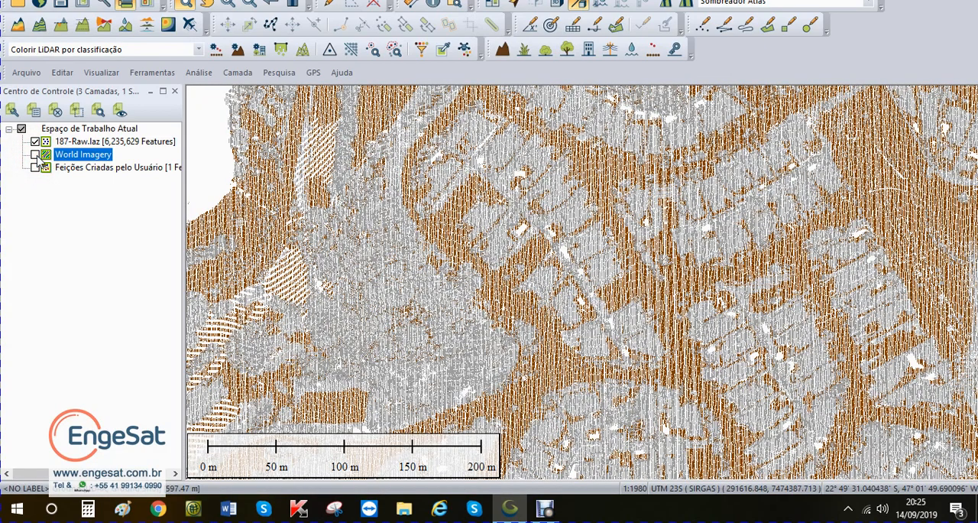
pyautogui.click(36, 154)
pyautogui.click(35, 155)
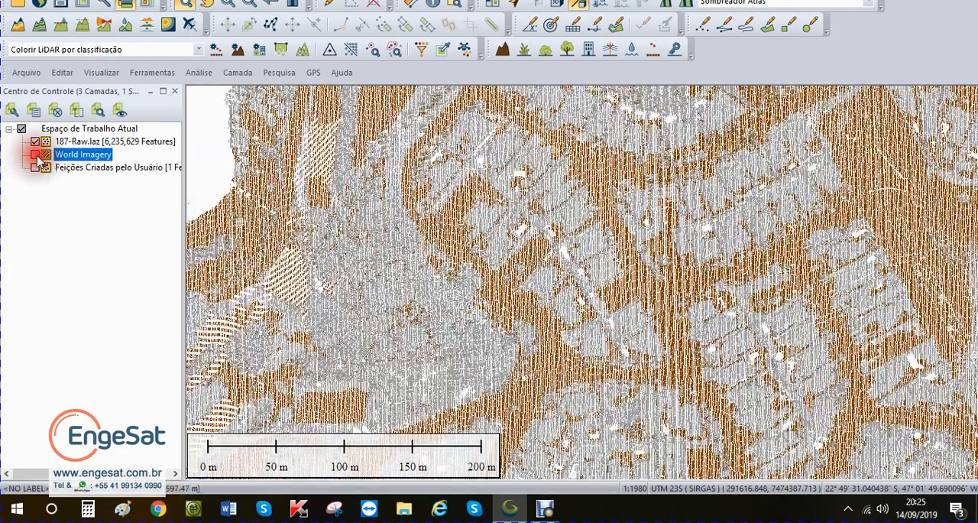
pyautogui.click(35, 155)
pyautogui.click(35, 155)
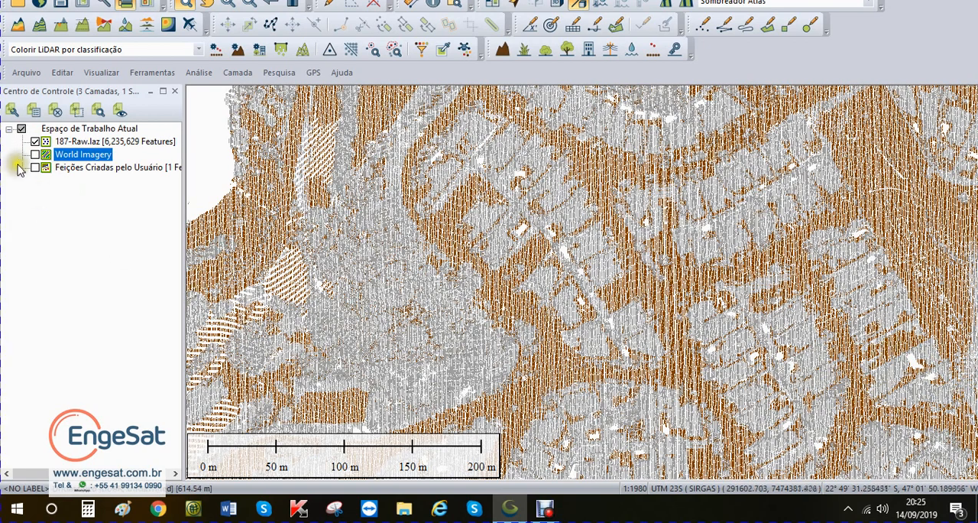
pyautogui.click(36, 155)
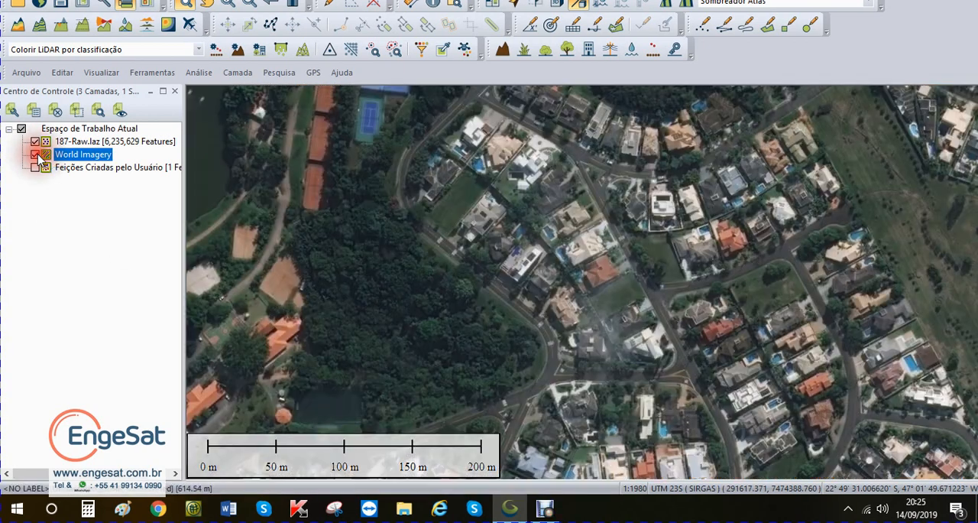
pyautogui.click(36, 155)
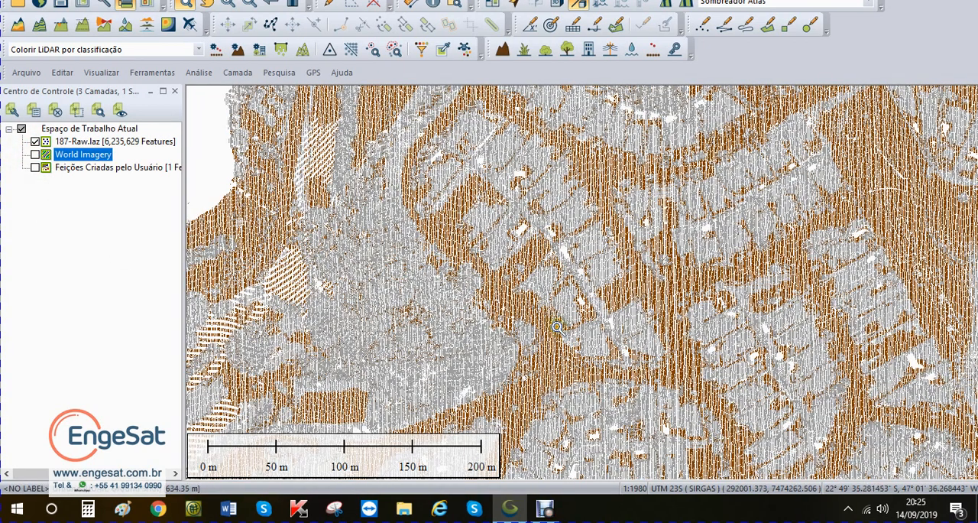
pyautogui.scroll(-3, 564, 309)
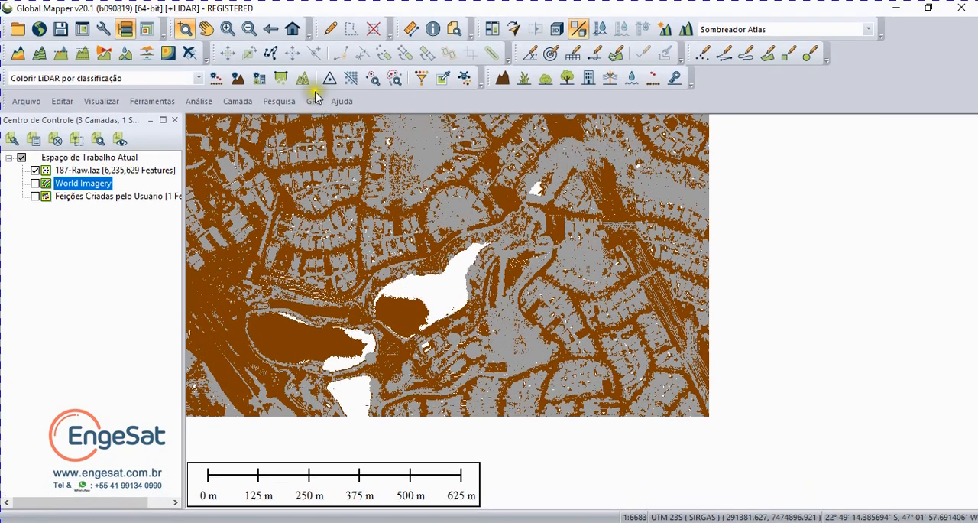
pyautogui.click(292, 29)
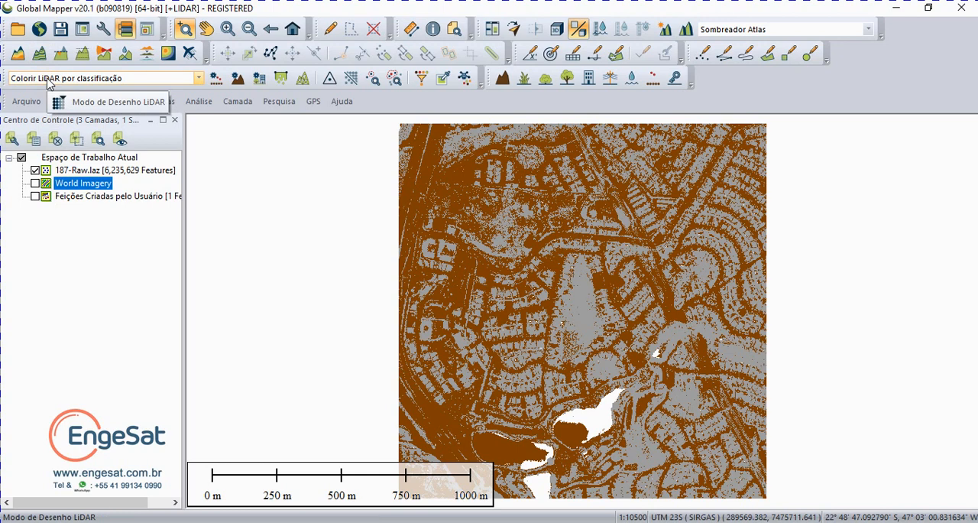
# Step: Save the workspace as Solo classificado padrão.gmw, replacing the existing file
pyautogui.click(26, 101)
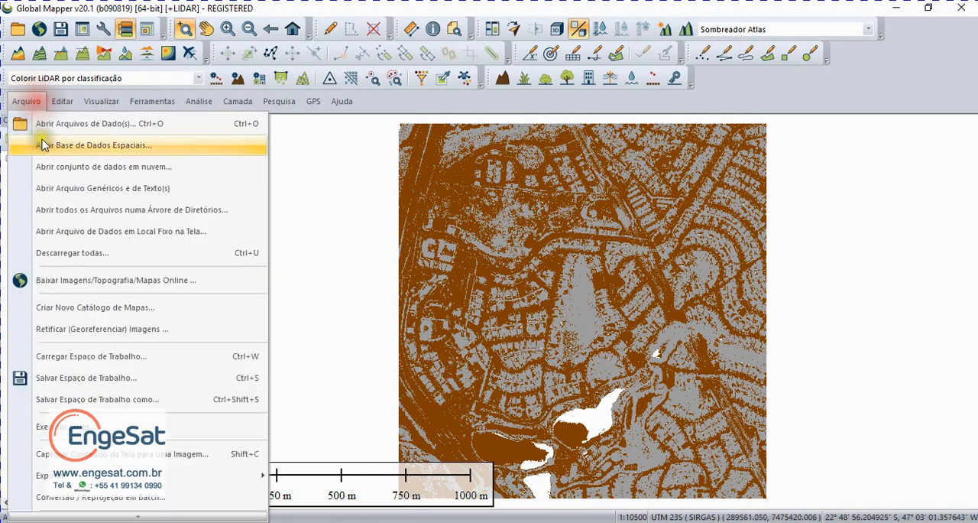
pyautogui.click(76, 400)
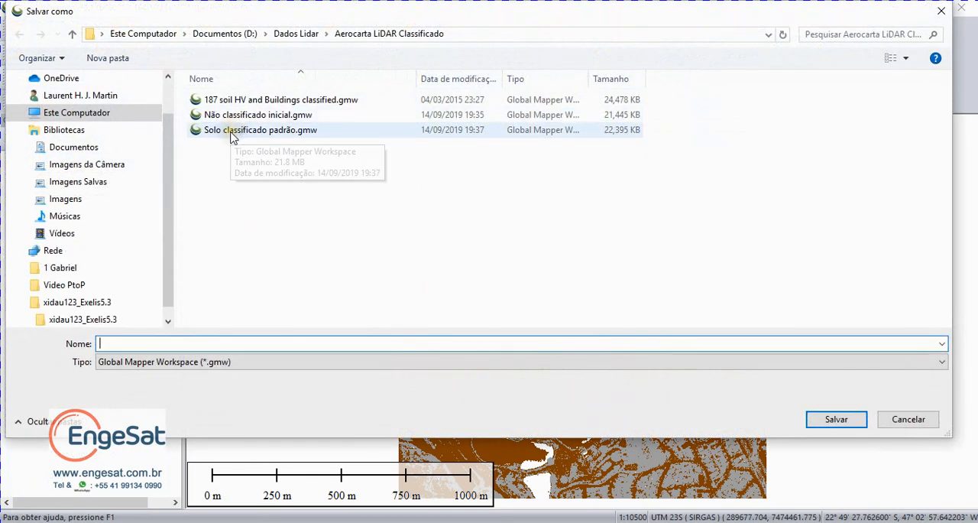
pyautogui.click(231, 132)
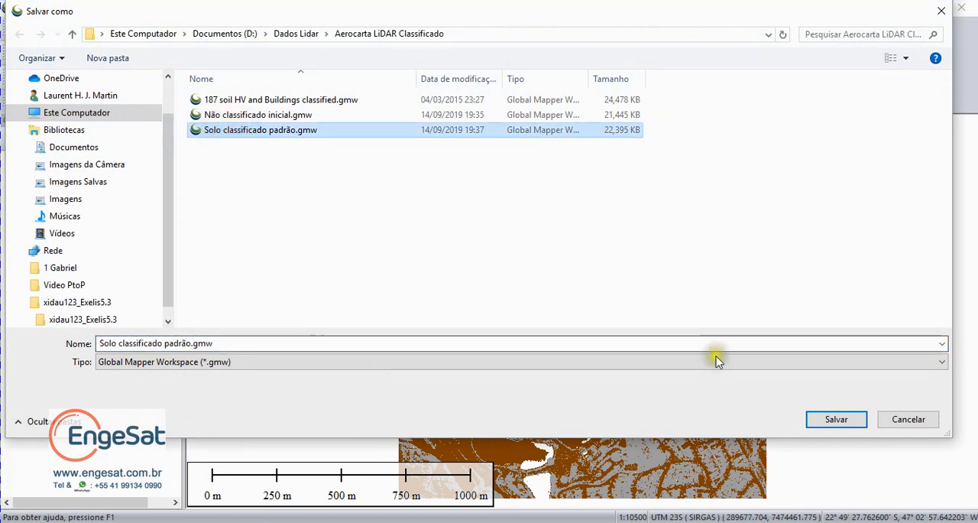
pyautogui.click(832, 418)
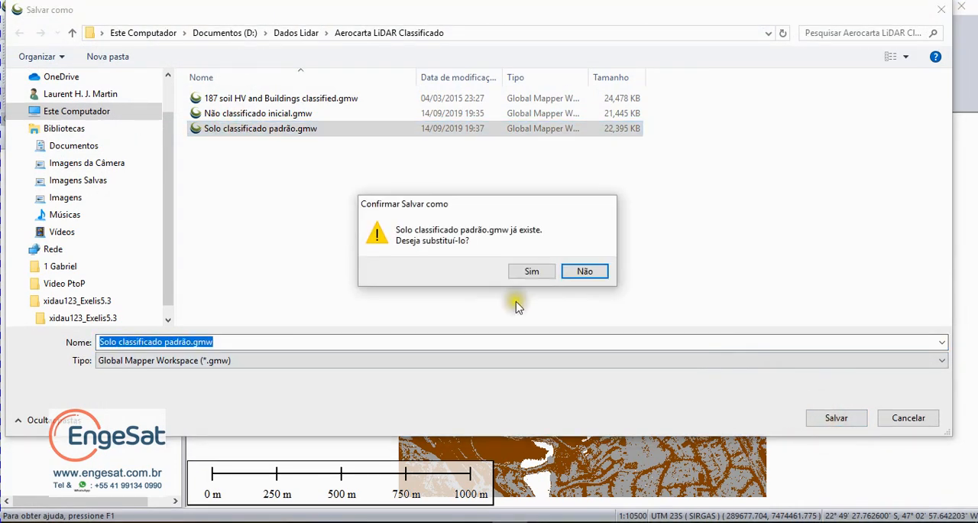
pyautogui.click(531, 274)
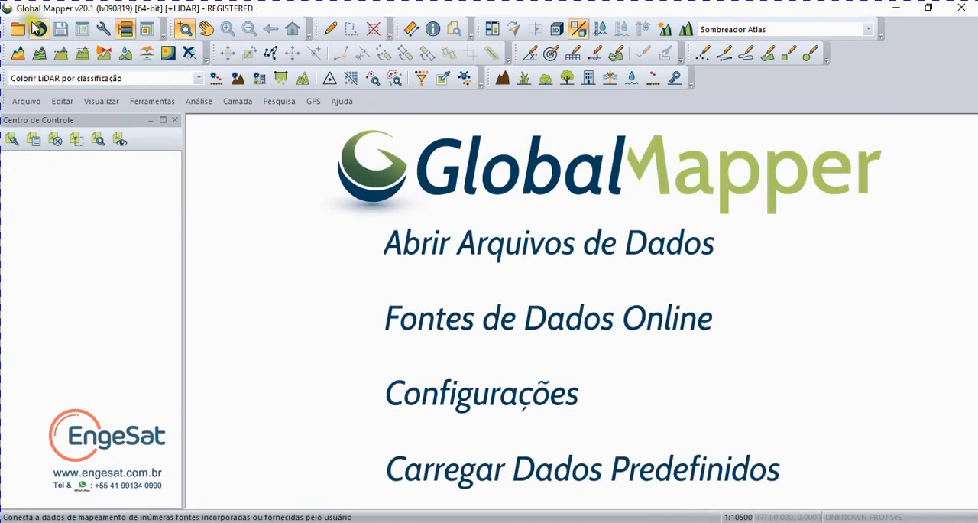
# Step: Load the Solo classificado padrão.gmw workspace from the Aerocarta LiDAR Classificado folder
pyautogui.click(25, 100)
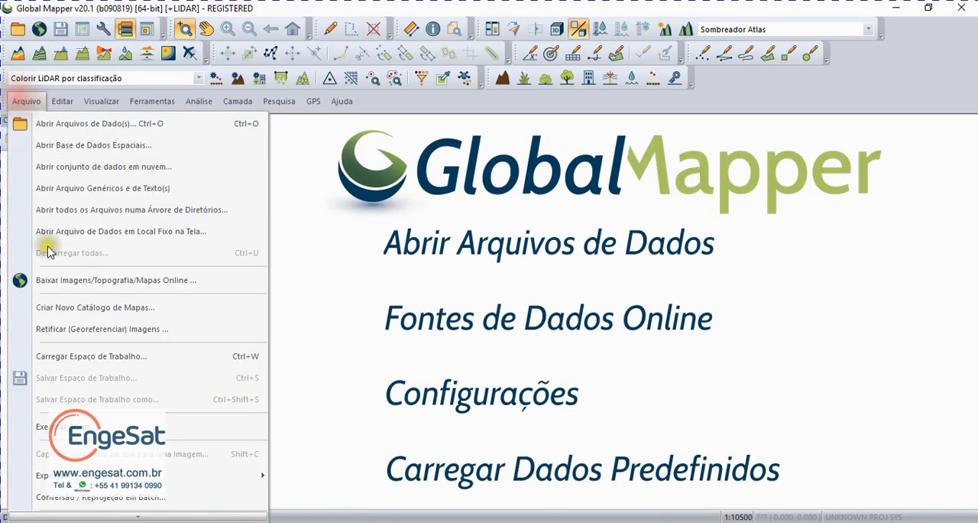
pyautogui.click(78, 356)
pyautogui.click(313, 131)
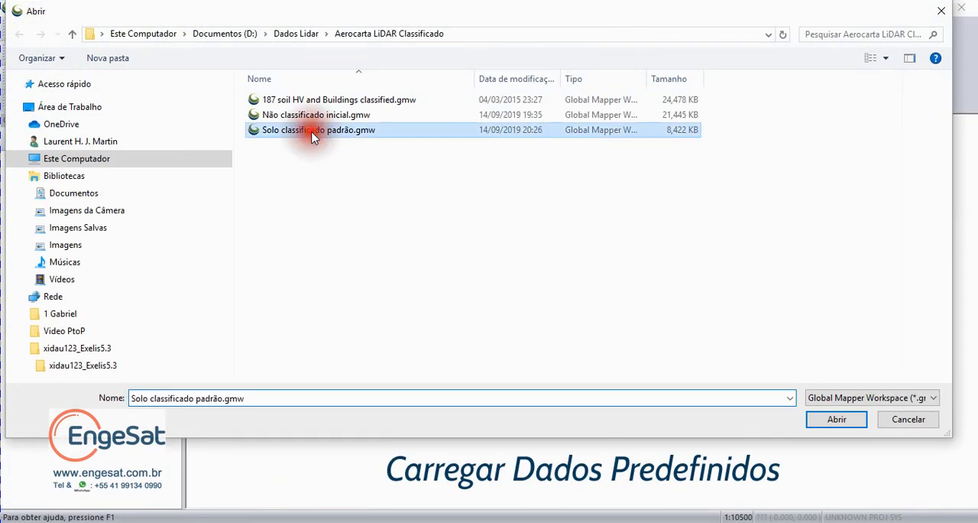
pyautogui.click(836, 421)
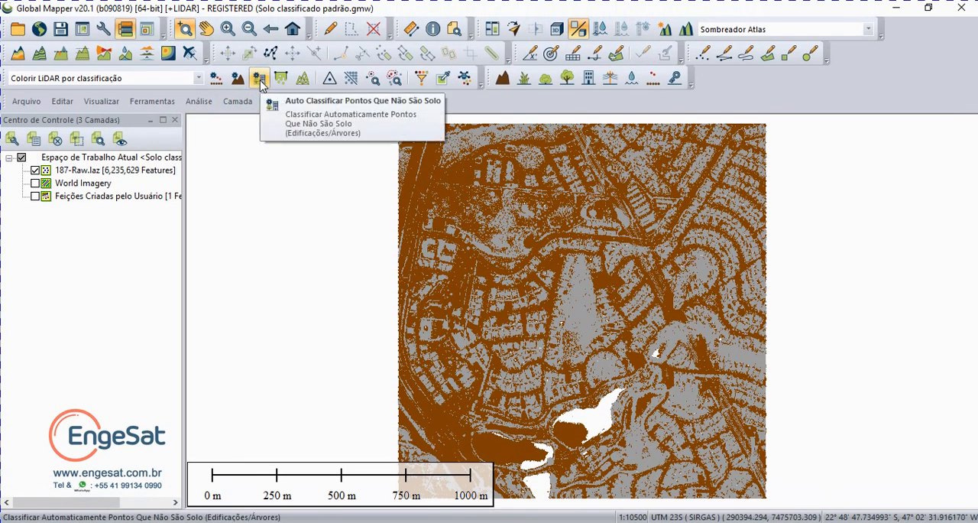
# Step: Set up automatic non-ground classification for 187-Raw.laz with power-line detection off and the default parameters restored
pyautogui.click(259, 79)
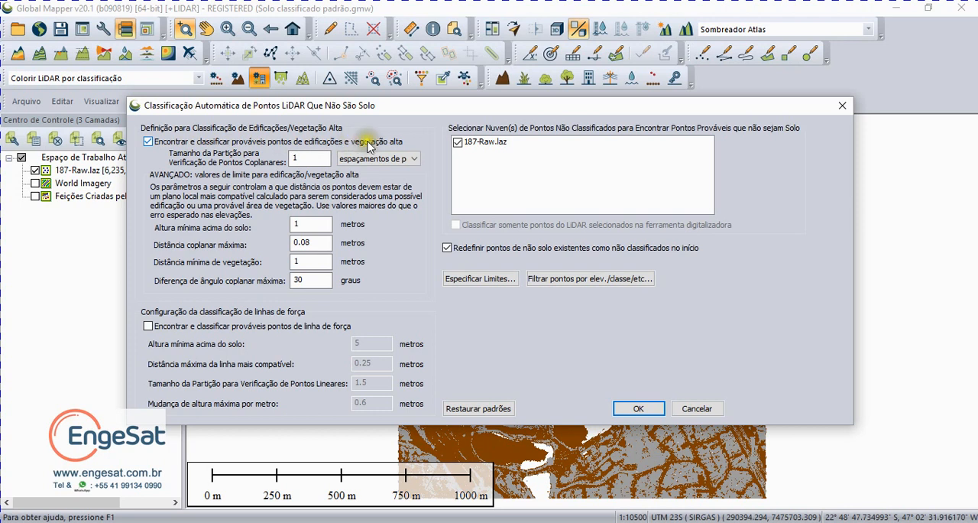
pyautogui.click(149, 330)
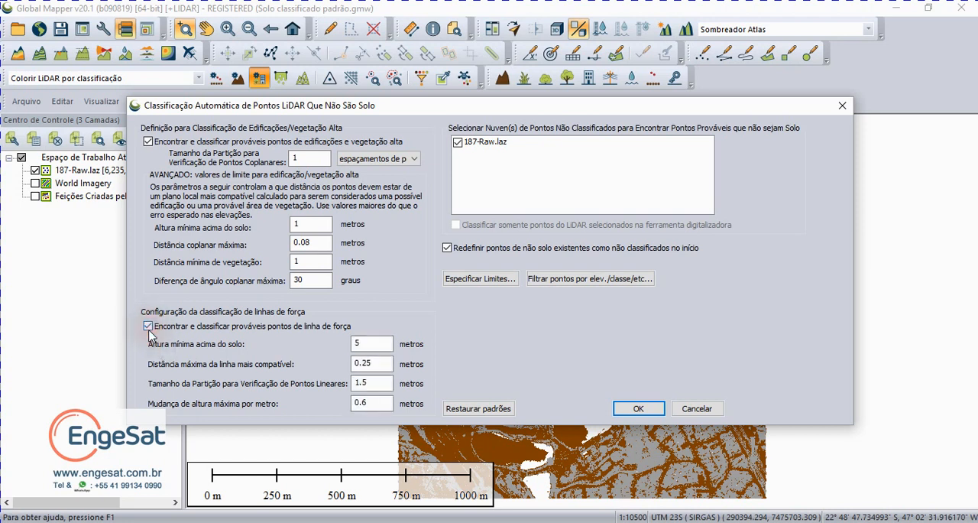
pyautogui.click(149, 330)
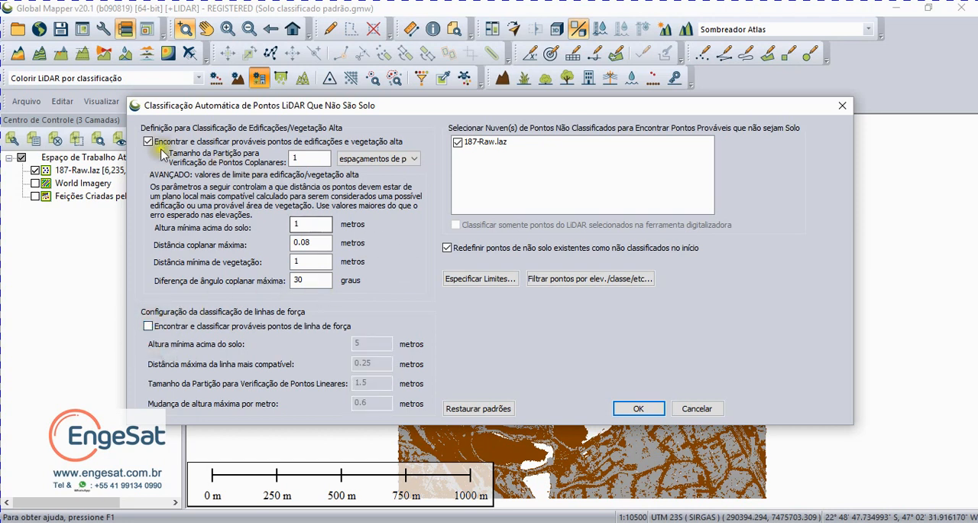
pyautogui.click(464, 411)
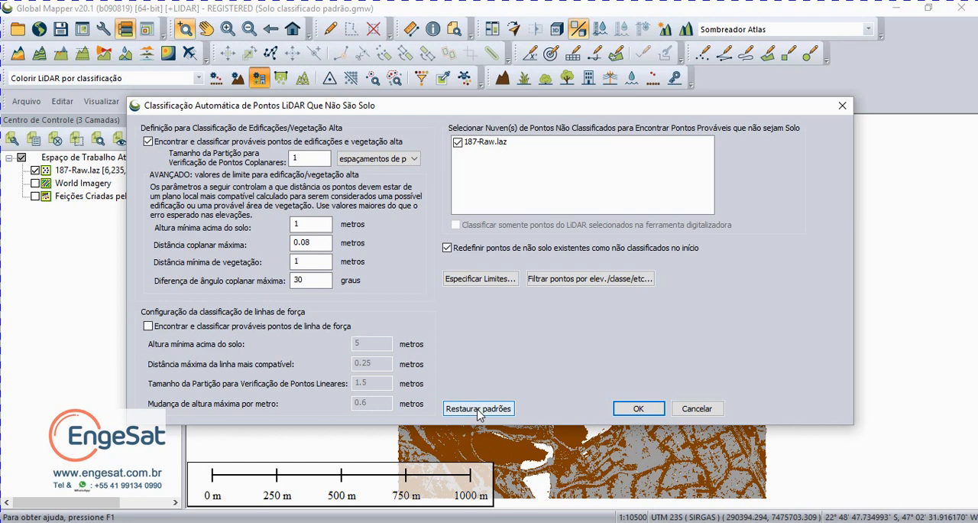
pyautogui.click(478, 410)
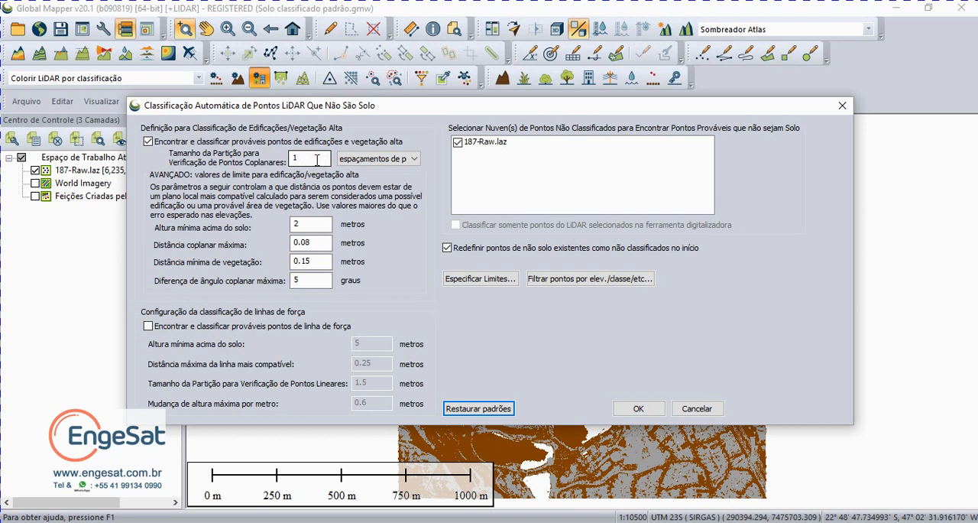
# Step: Examine the coplanar partition size, its unit options and the minimum height above ground for building and vegetation classification
pyautogui.click(292, 158)
pyautogui.doubleClick(293, 158)
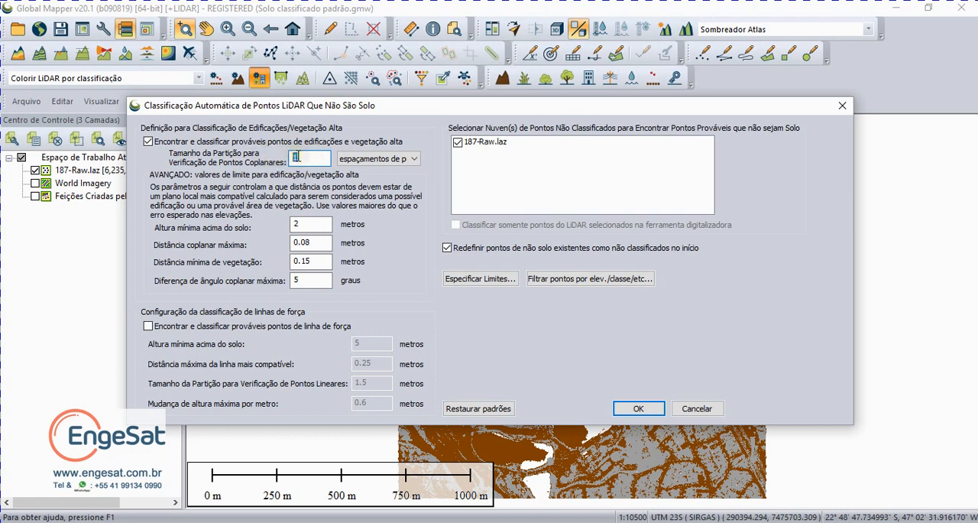
pyautogui.click(348, 162)
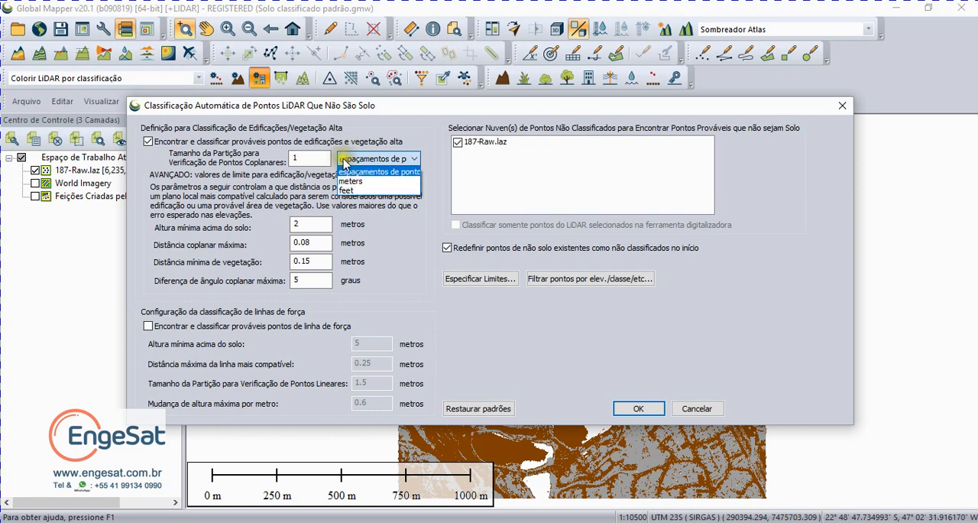
pyautogui.click(348, 171)
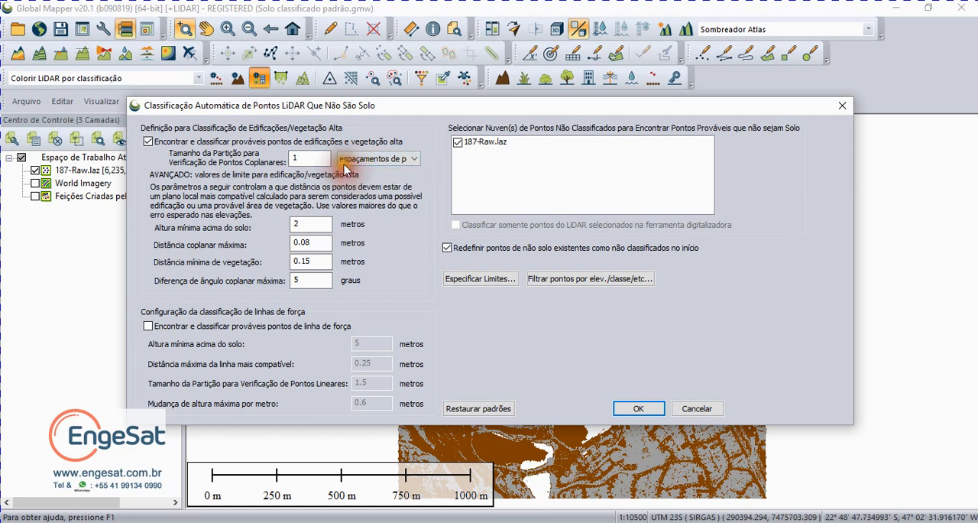
pyautogui.doubleClick(306, 156)
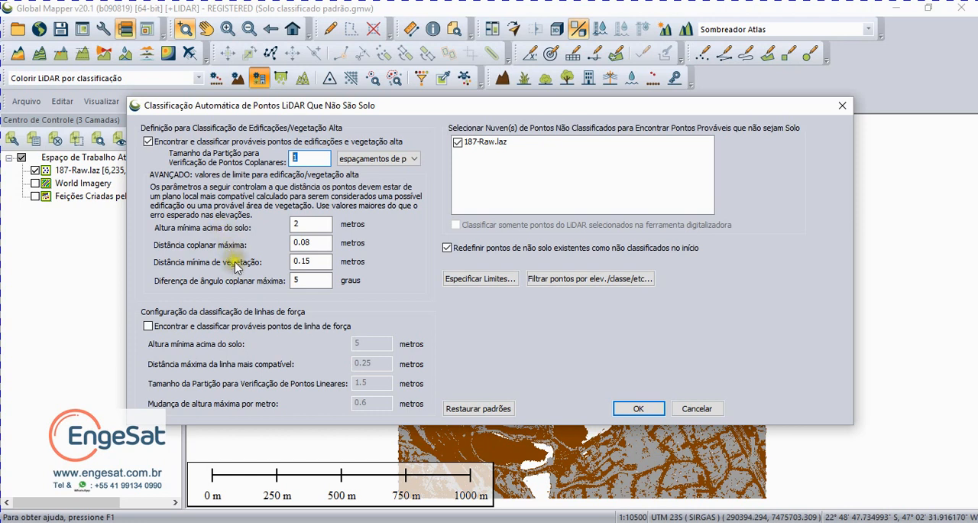
pyautogui.doubleClick(290, 223)
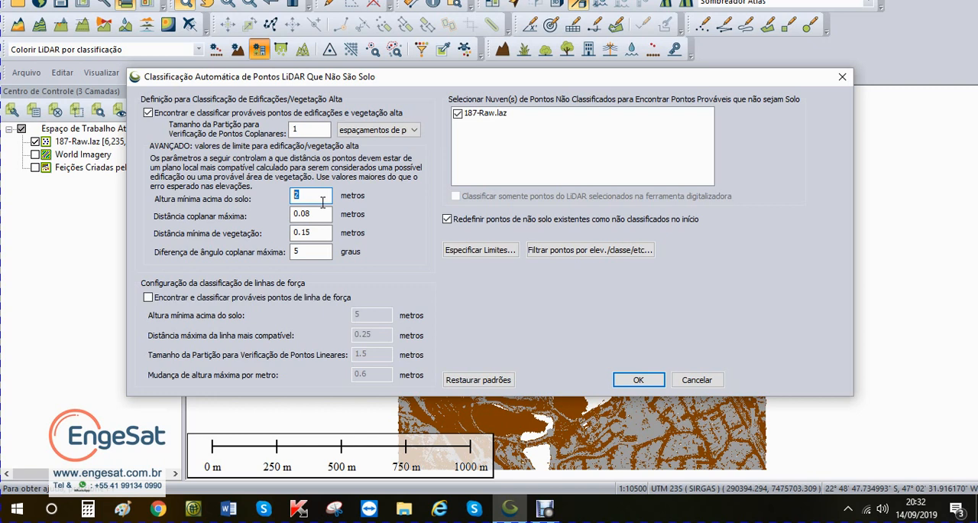
# Step: Try a different maximum coplanar distance, set it back to 0.08 m and restore the default parameters
pyautogui.click(313, 214)
pyautogui.doubleClick(315, 214)
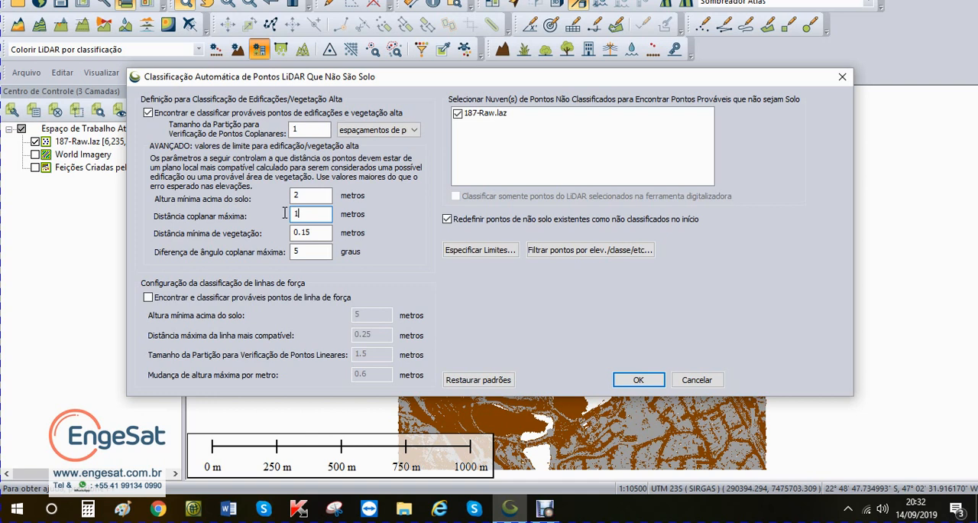
pyautogui.press('BackSpace')
pyautogui.write('0.08')
pyautogui.click(464, 382)
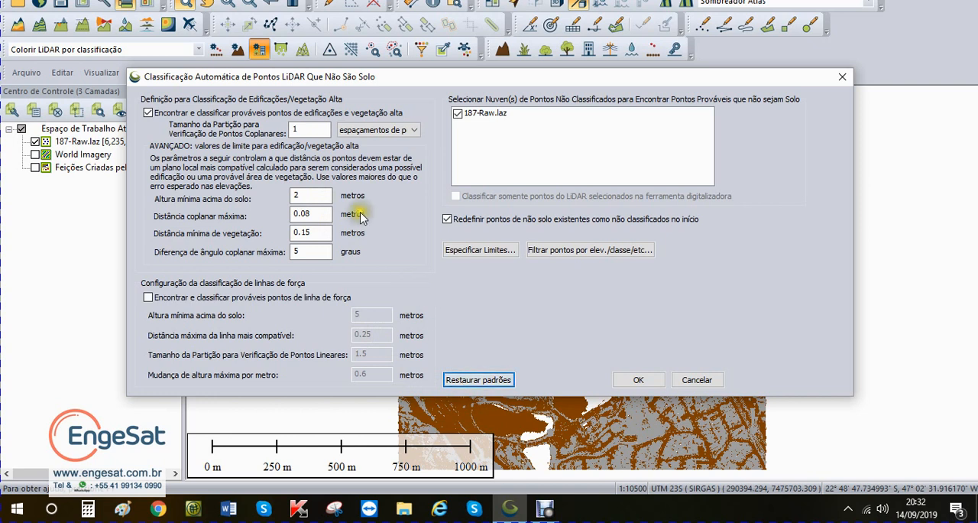
# Step: Examine the minimum vegetation distance and the maximum coplanar angle difference settings
pyautogui.doubleClick(315, 233)
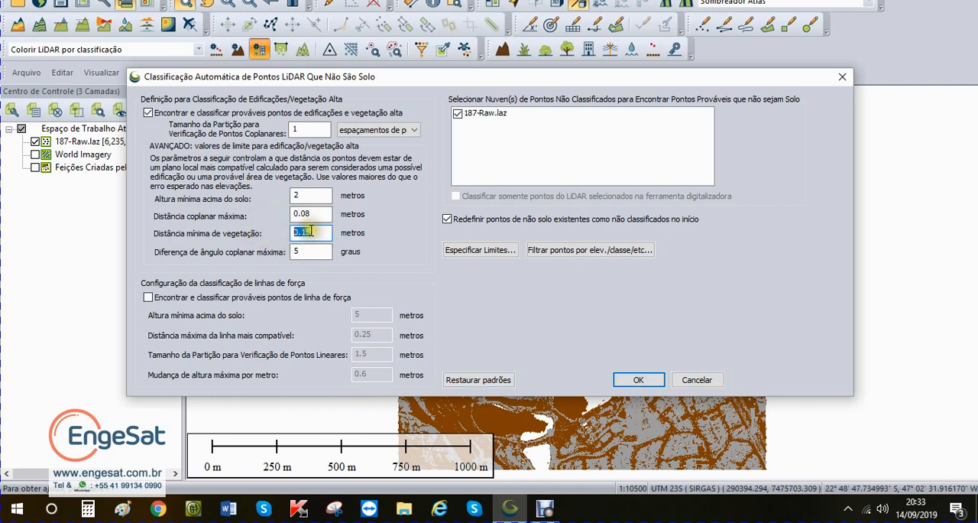
pyautogui.doubleClick(303, 232)
pyautogui.doubleClick(305, 232)
pyautogui.doubleClick(305, 233)
pyautogui.click(322, 232)
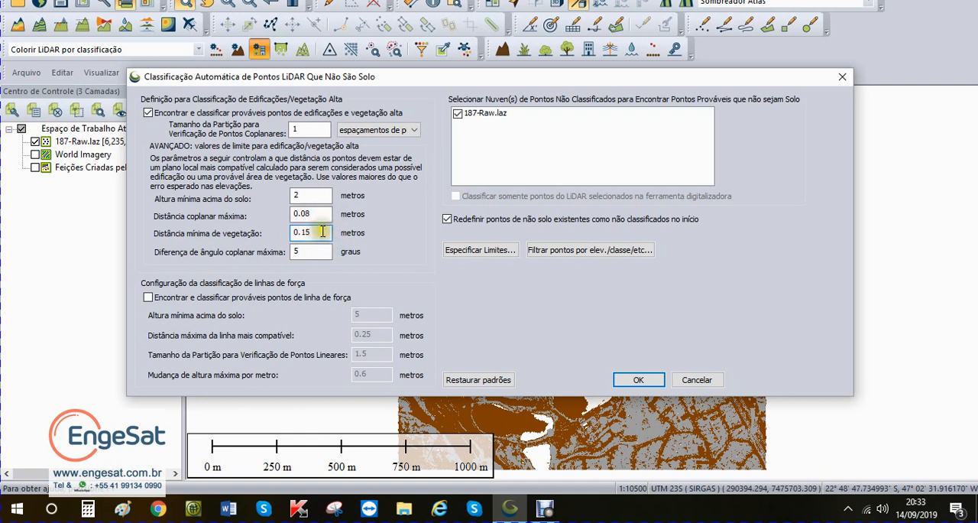
pyautogui.moveTo(321, 230); pyautogui.dragTo(281, 232)
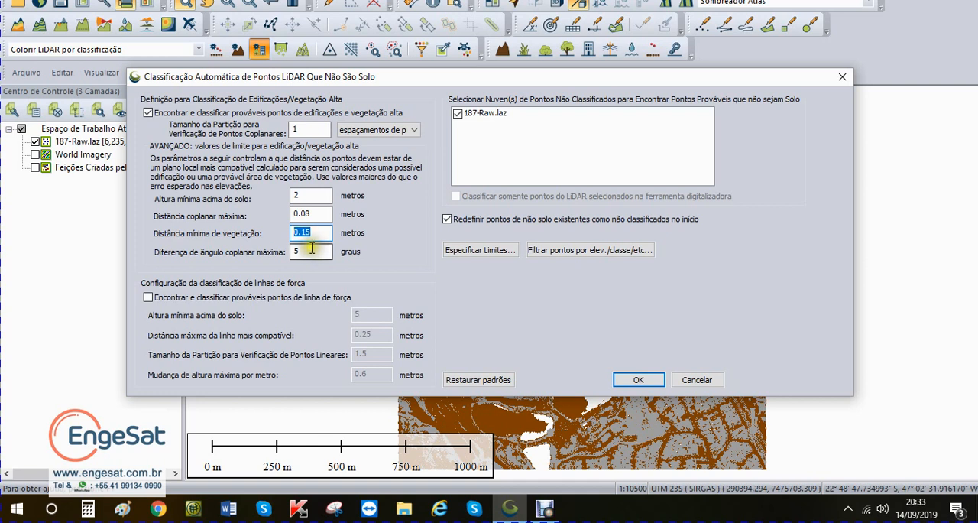
pyautogui.click(296, 251)
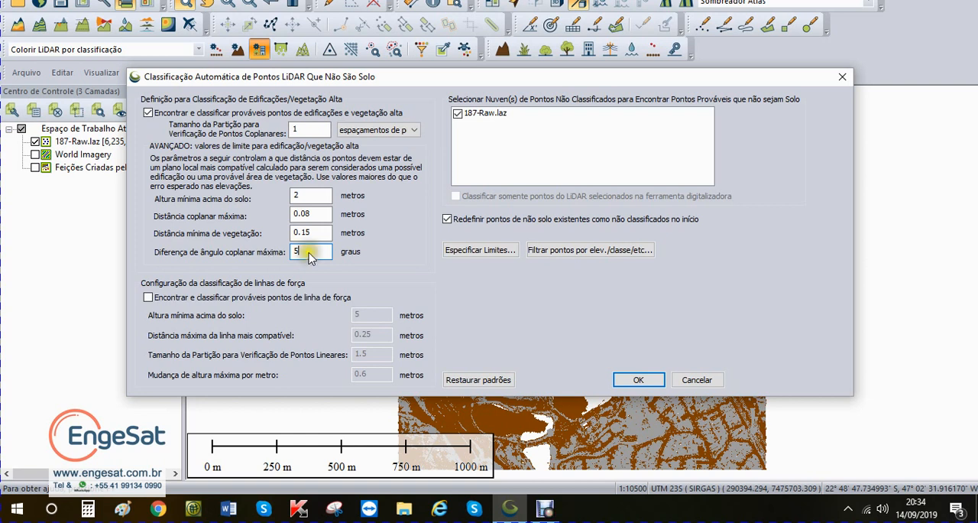
pyautogui.moveTo(304, 251); pyautogui.dragTo(254, 246)
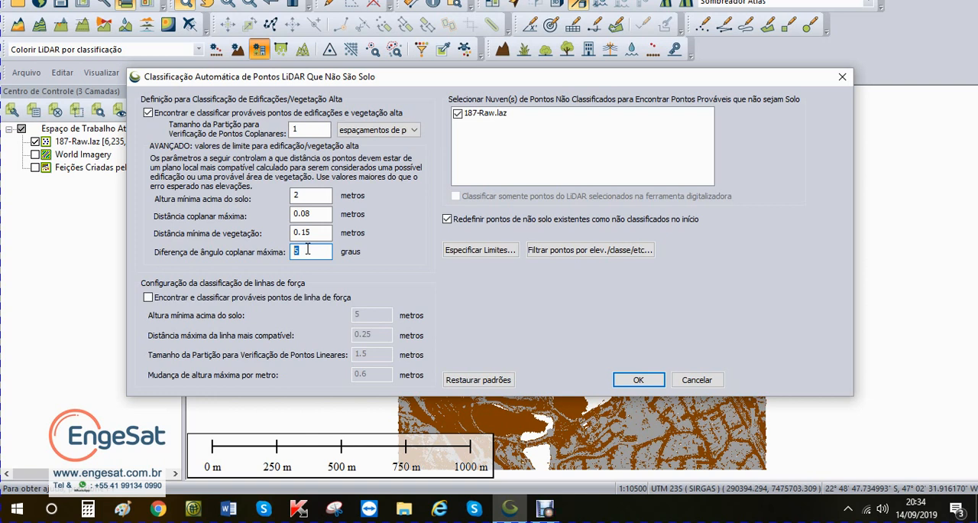
pyautogui.moveTo(318, 249); pyautogui.dragTo(274, 252)
pyautogui.moveTo(308, 251); pyautogui.dragTo(274, 251)
# Step: Restore the default parameters and run the non-ground classification on 187-Raw.laz with existing non-ground points reset to unclassified at the start
pyautogui.click(458, 380)
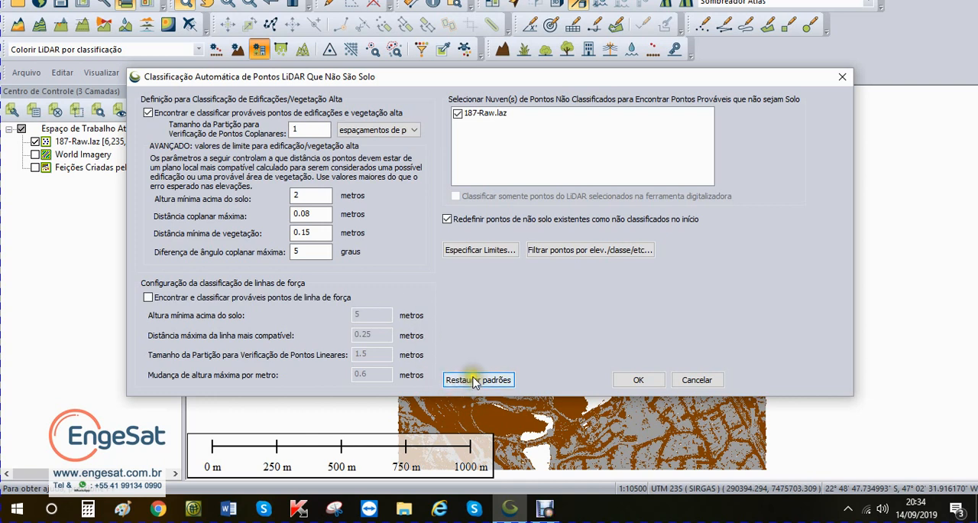
pyautogui.click(470, 377)
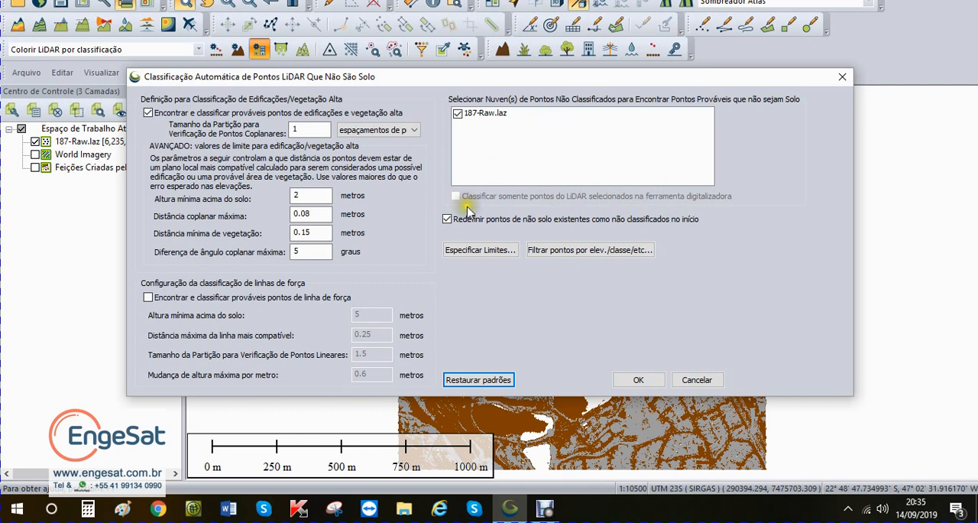
pyautogui.click(447, 220)
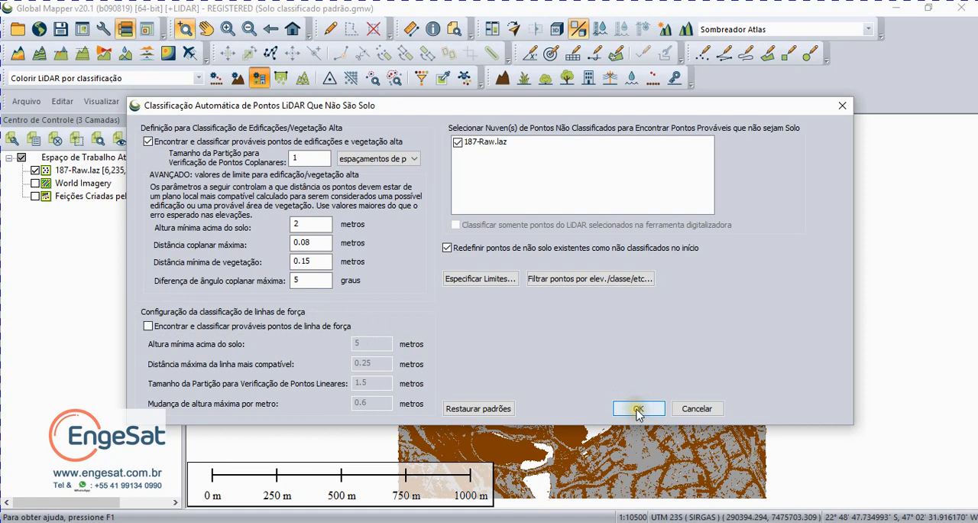
pyautogui.click(635, 409)
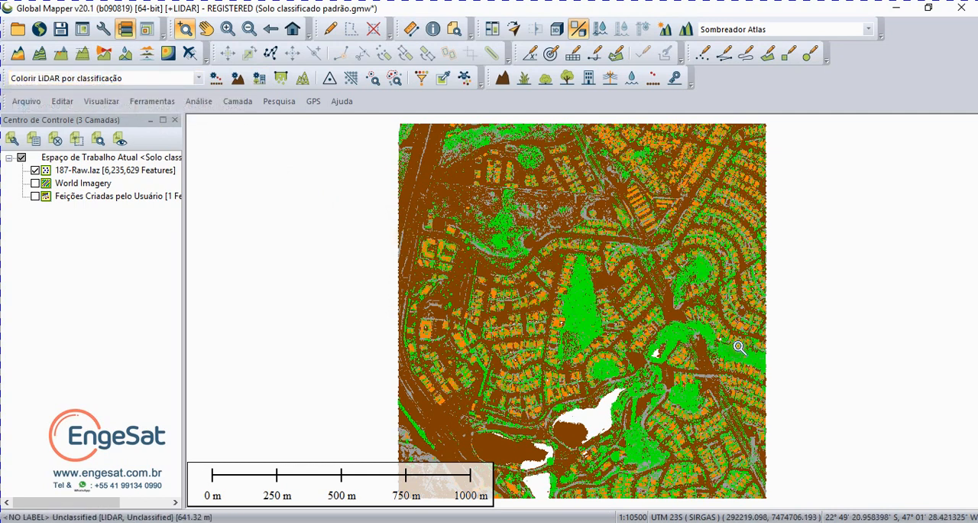
# Step: Review the classification code statistics in the metadata of the 187-Raw.laz layer, and close the metadata
pyautogui.rightClick(72, 173)
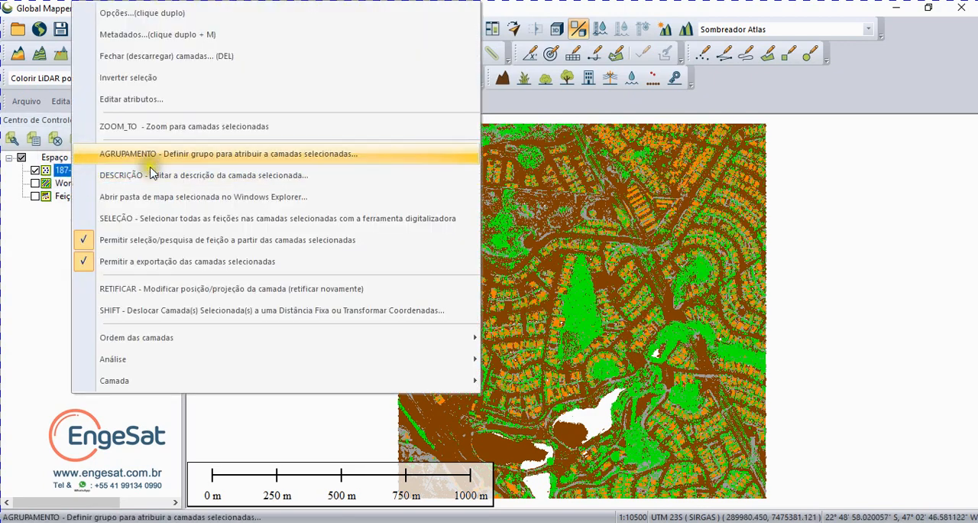
pyautogui.click(160, 36)
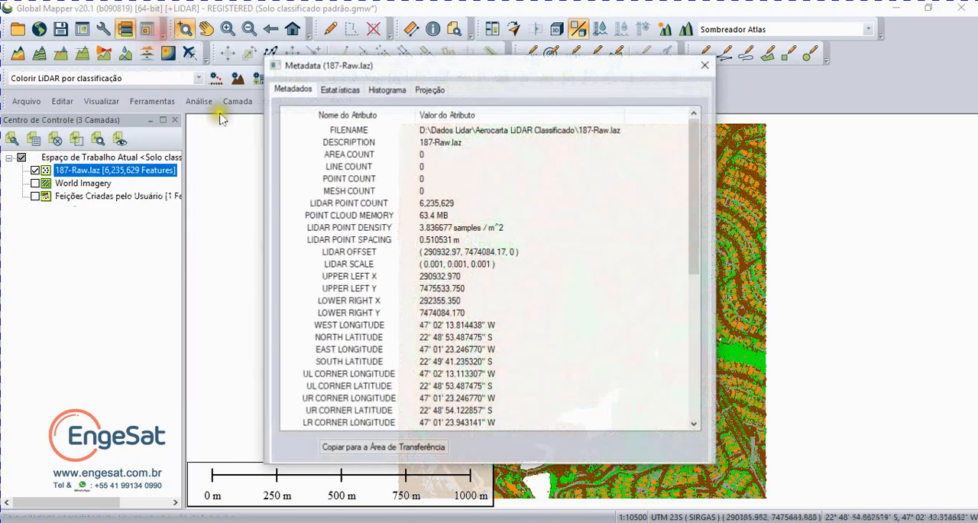
pyautogui.click(355, 90)
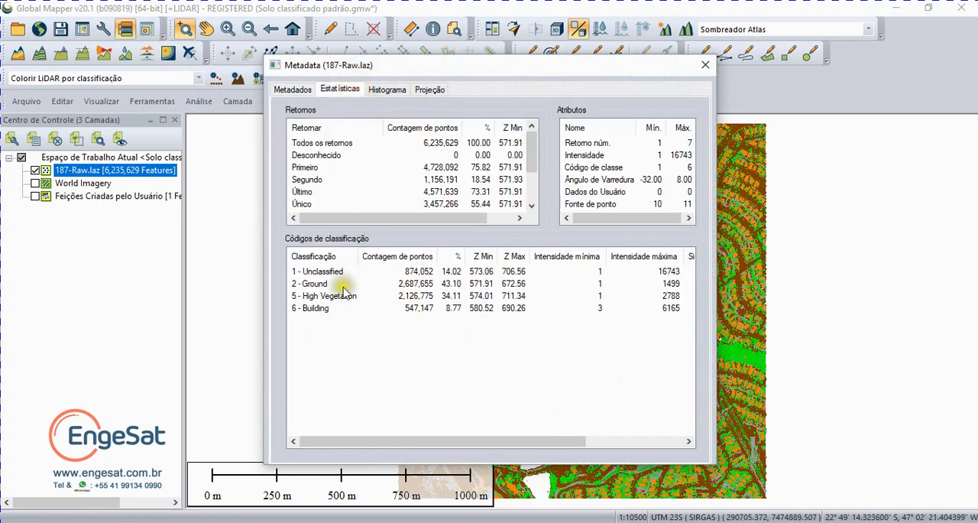
pyautogui.click(448, 281)
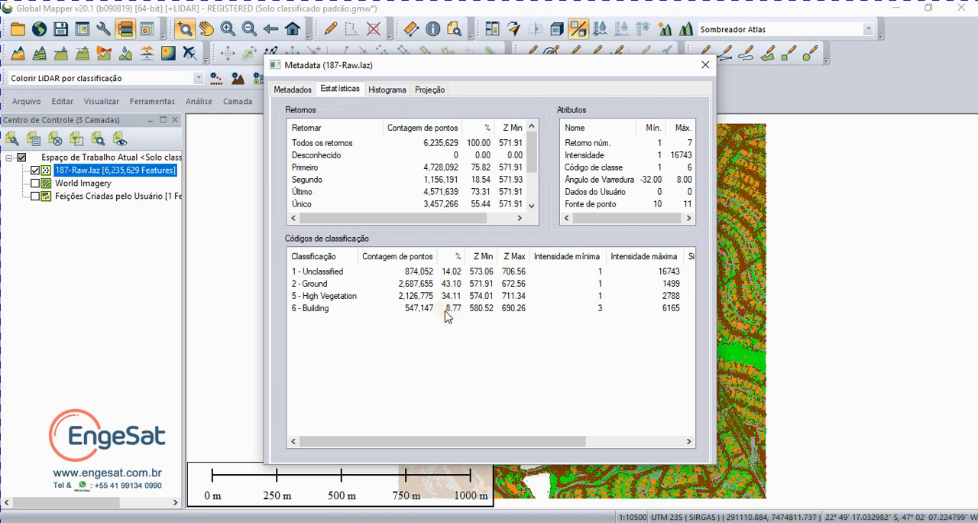
pyautogui.click(704, 68)
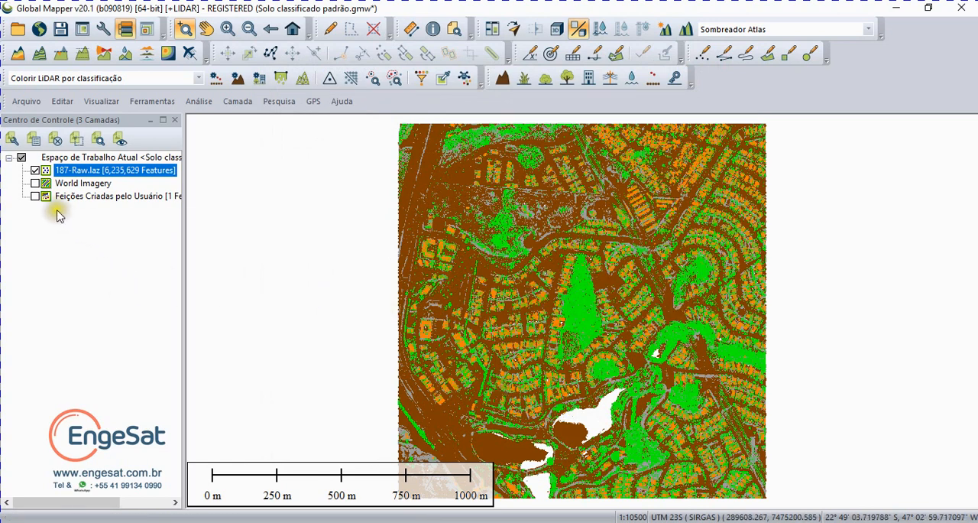
# Step: Compare the classified buildings and vegetation with the World Imagery across the full extent, leaving the imagery hidden
pyautogui.click(35, 183)
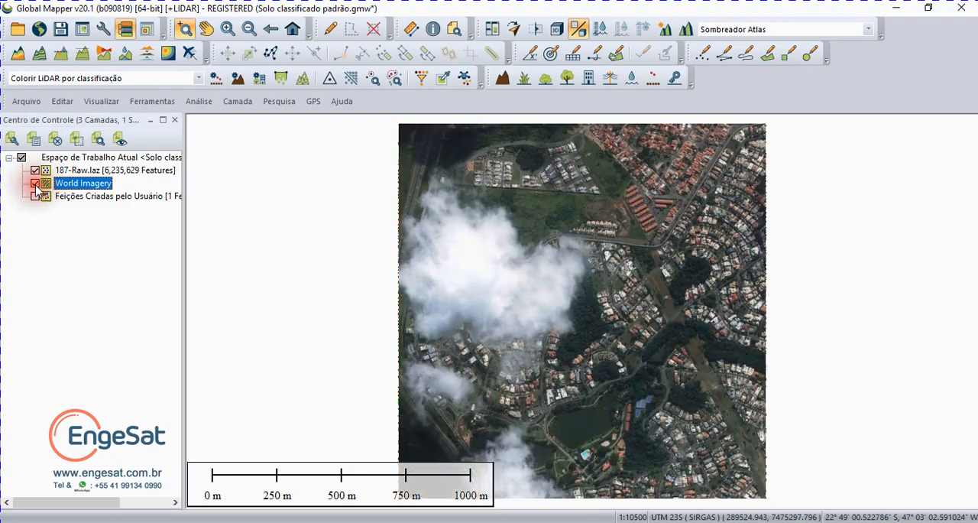
pyautogui.click(35, 184)
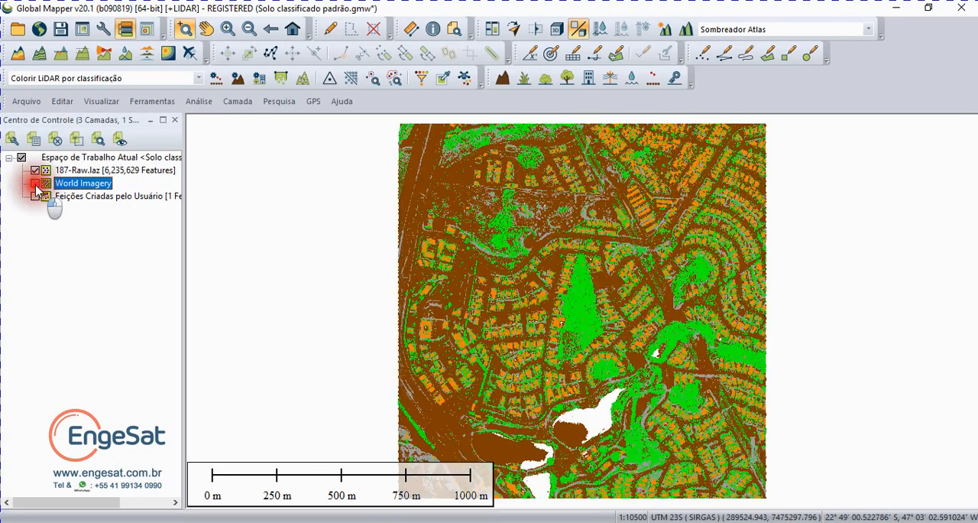
pyautogui.click(35, 184)
pyautogui.click(35, 184)
pyautogui.click(35, 184)
pyautogui.click(35, 184)
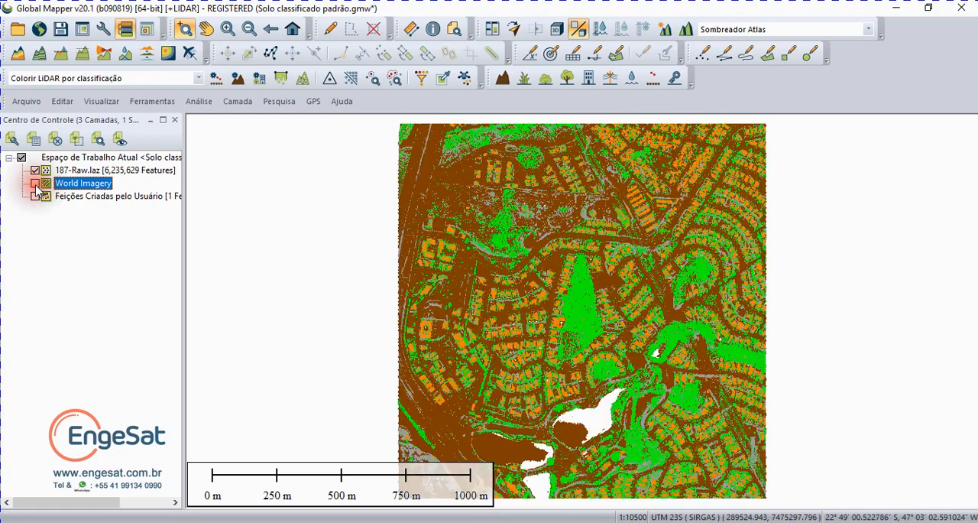
pyautogui.click(35, 184)
pyautogui.click(35, 185)
pyautogui.click(35, 184)
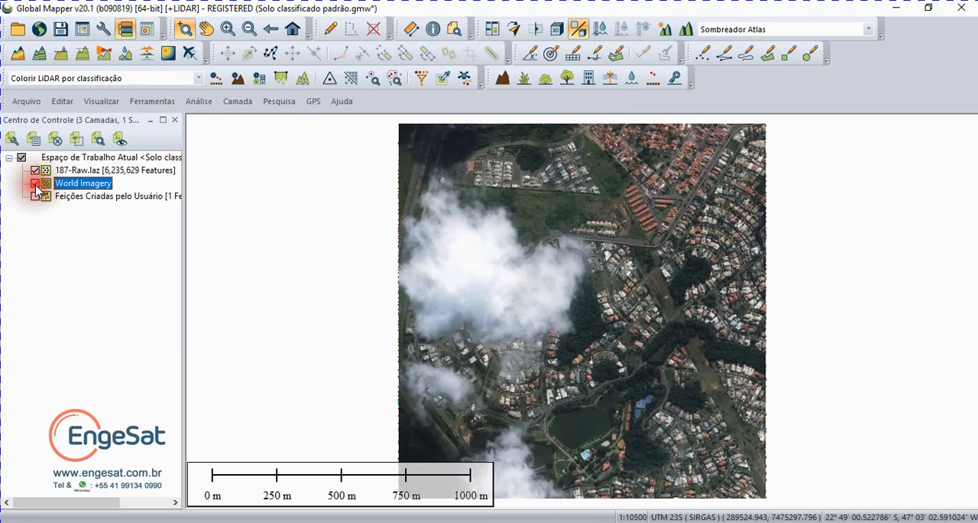
pyautogui.click(35, 184)
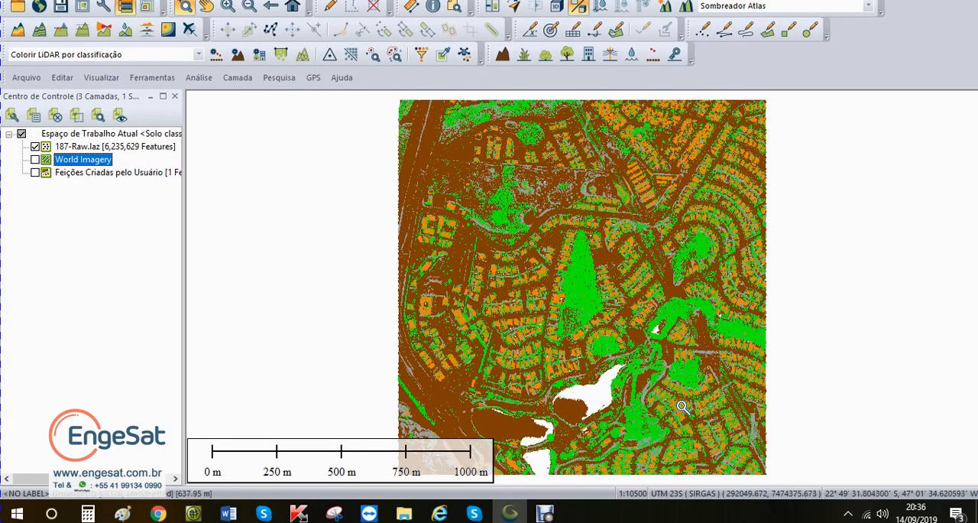
# Step: Compare the classified points with the World Imagery up close over the houses beside the wooded area, leaving the imagery hidden
pyautogui.moveTo(651, 384); pyautogui.dragTo(701, 437)
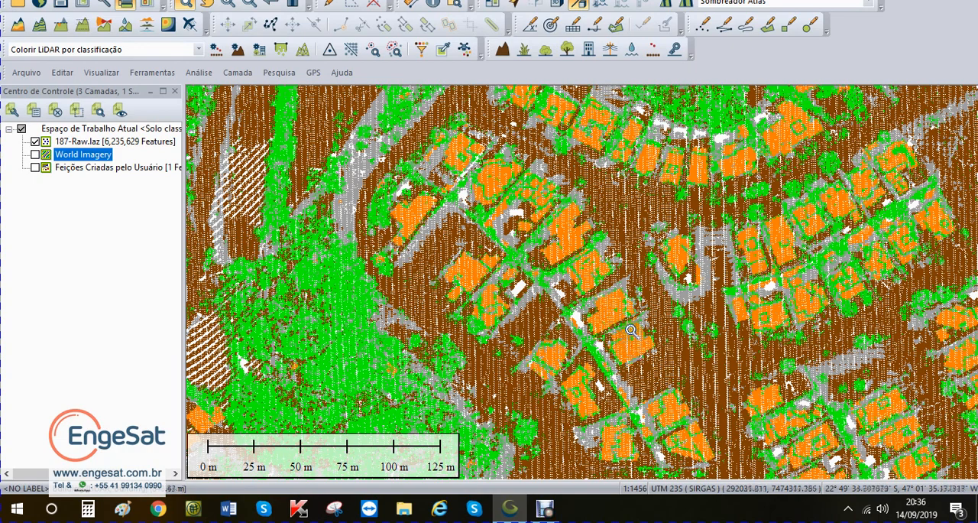
pyautogui.click(35, 155)
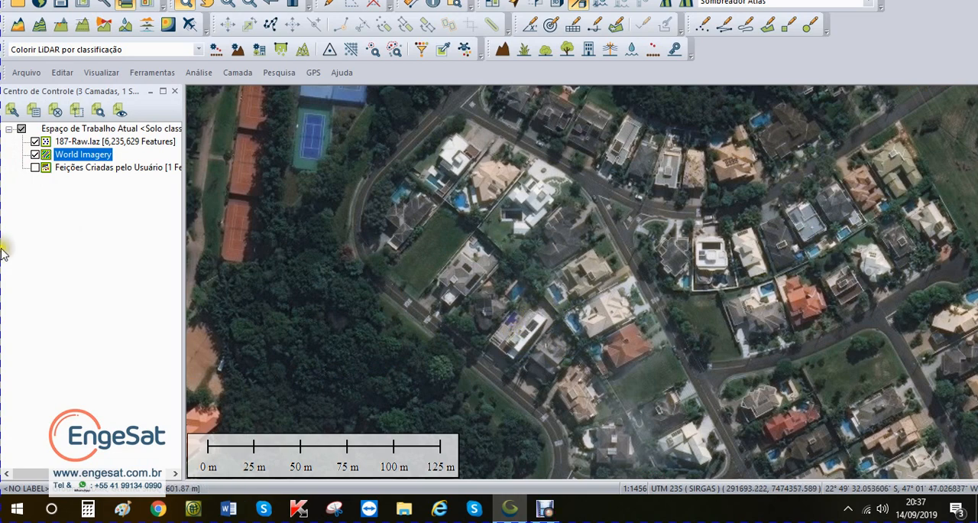
pyautogui.click(35, 155)
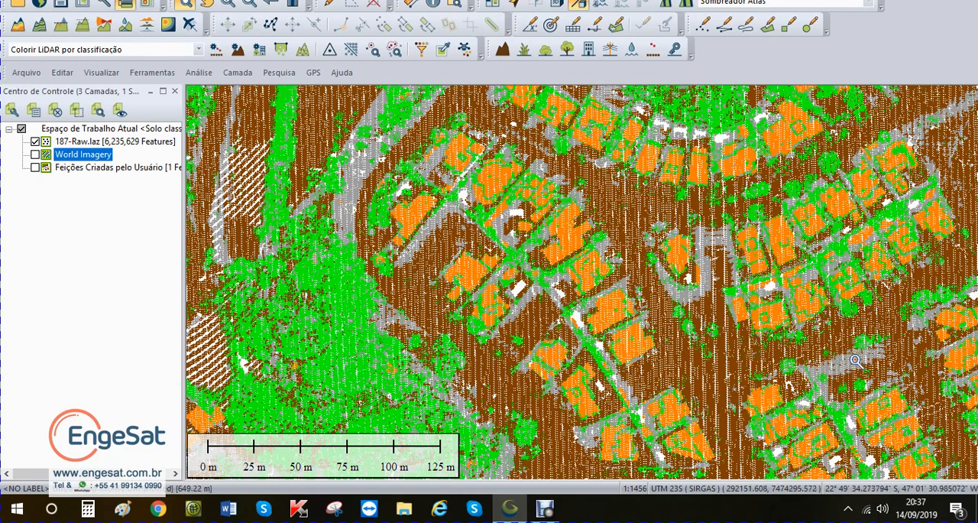
pyautogui.click(34, 155)
pyautogui.click(34, 155)
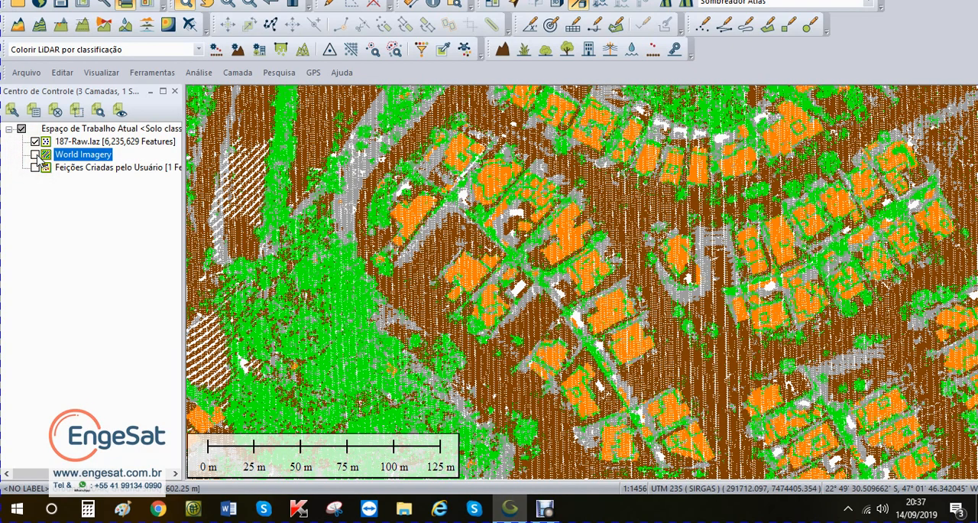
pyautogui.click(36, 155)
pyautogui.click(35, 155)
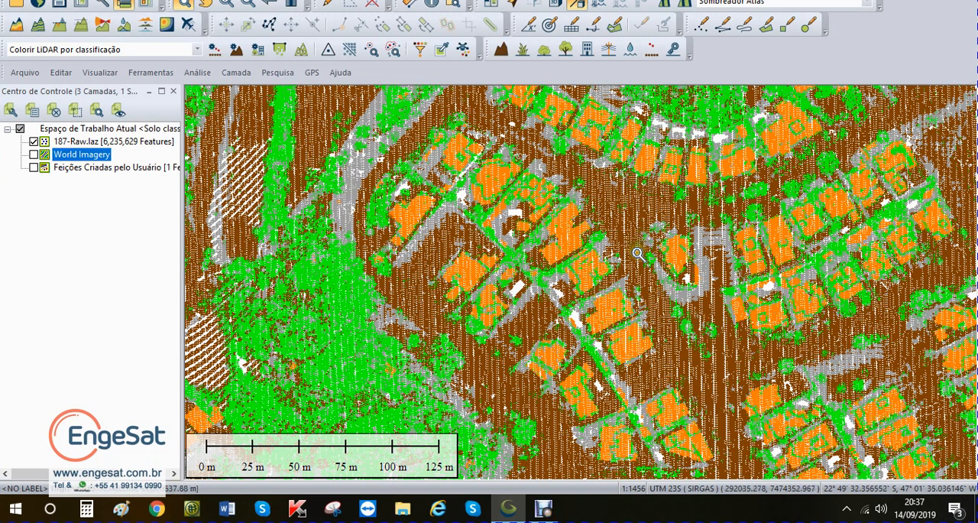
pyautogui.scroll(1, 640, 265)
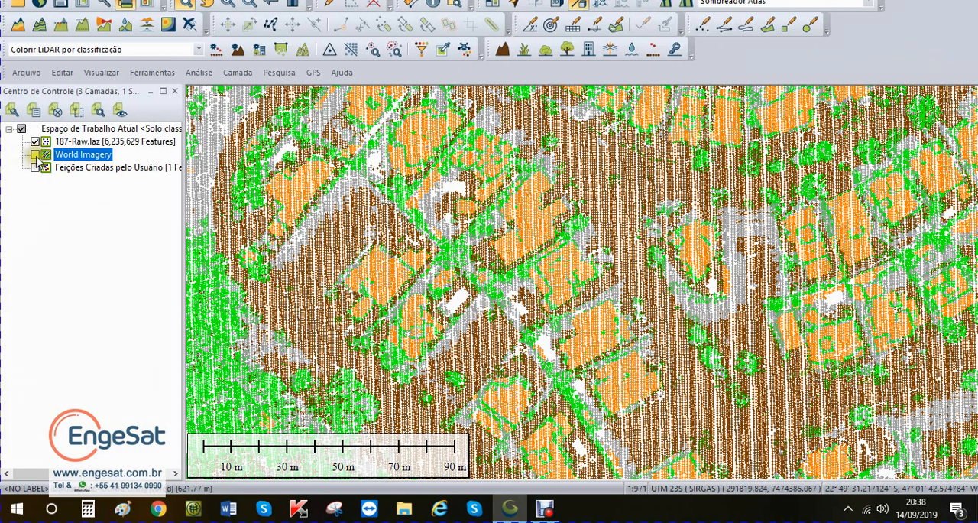
pyautogui.click(36, 155)
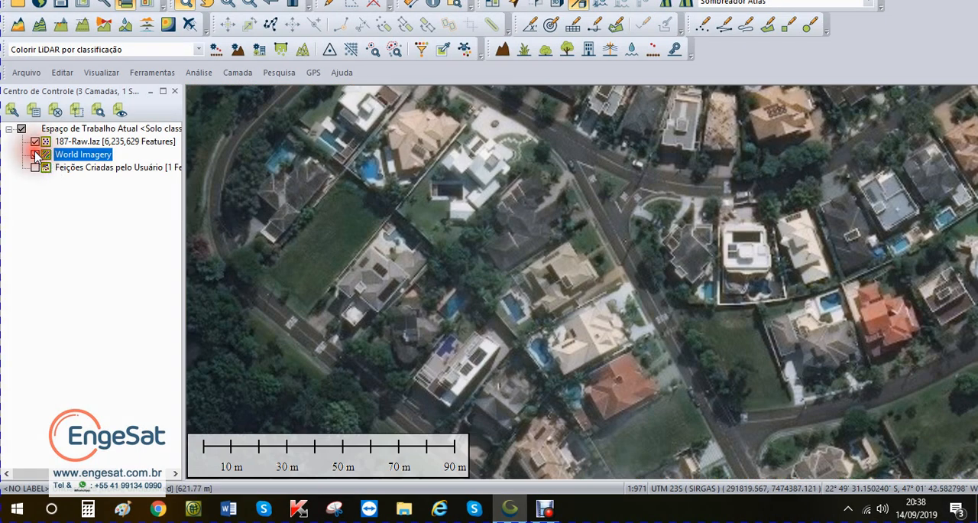
pyautogui.click(36, 156)
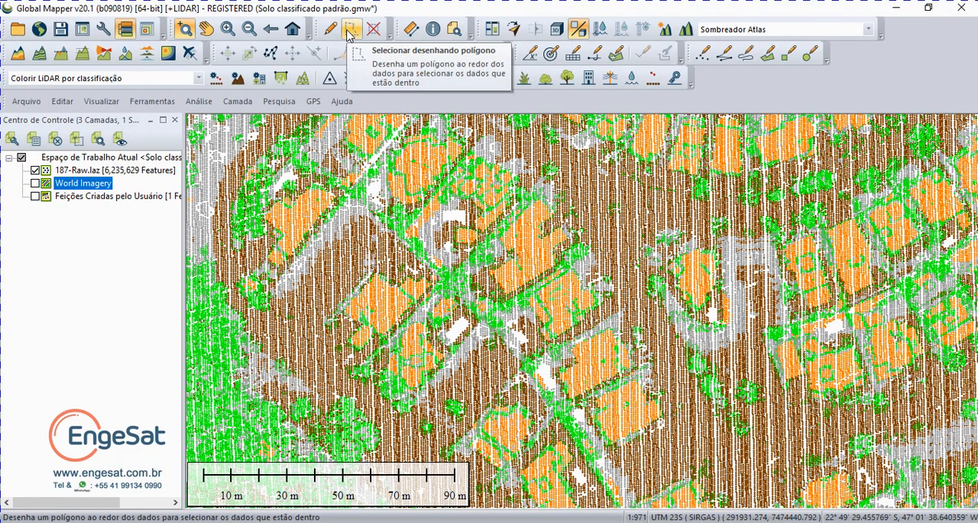
# Step: Select the LiDAR points of the L-shaped house beside the cul-de-sac by tracing its roof outline with a polygon
pyautogui.click(349, 32)
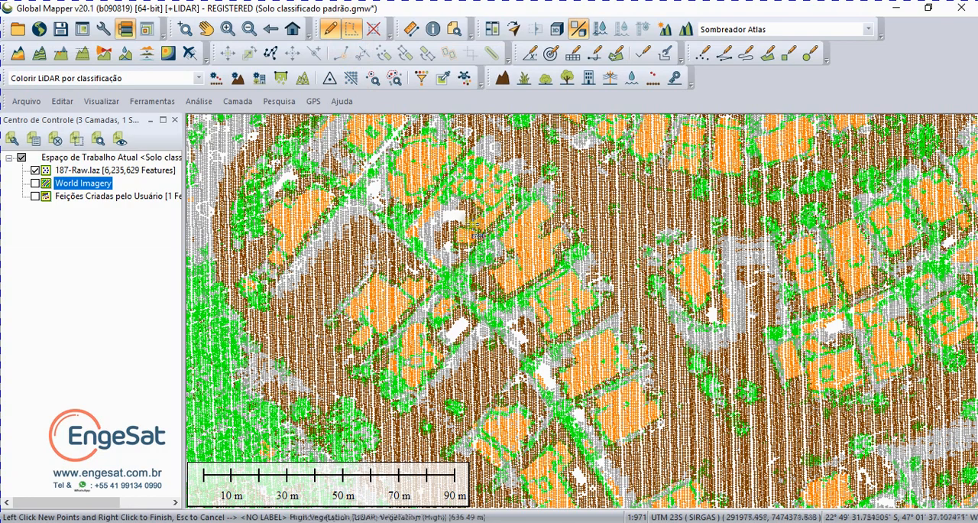
pyautogui.click(472, 222)
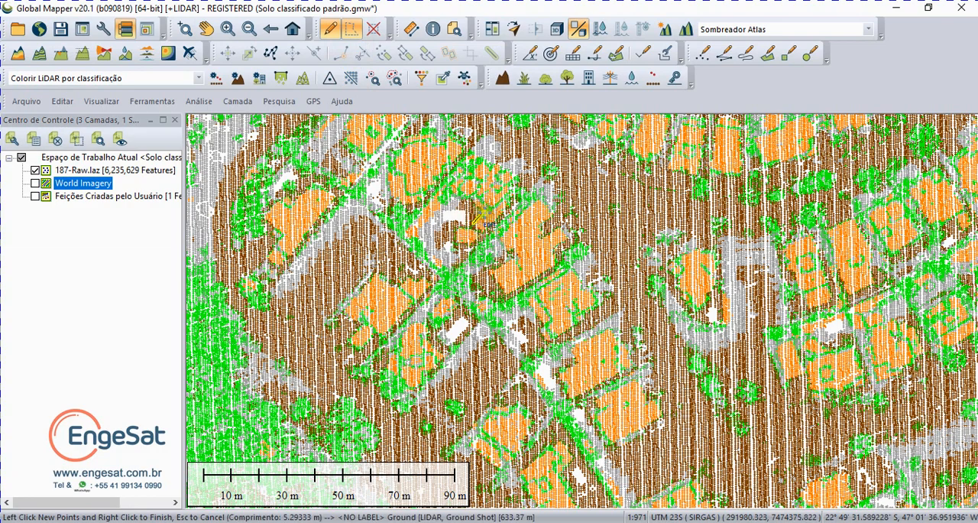
pyautogui.click(483, 211)
pyautogui.click(468, 202)
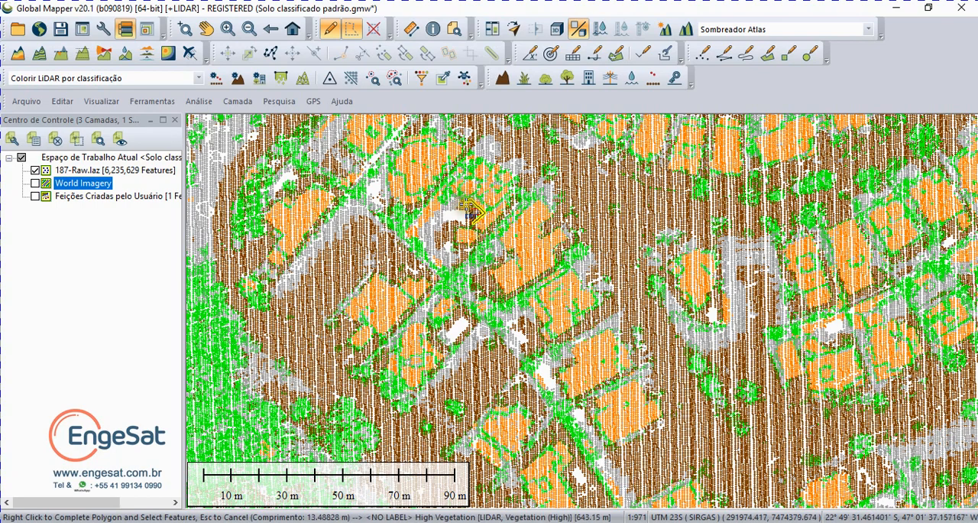
pyautogui.click(461, 197)
pyautogui.click(447, 211)
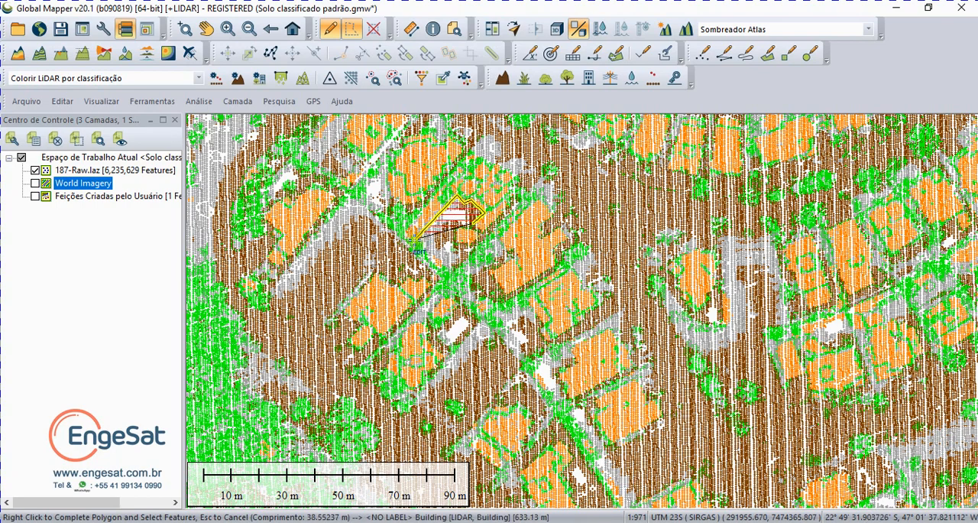
pyautogui.click(403, 232)
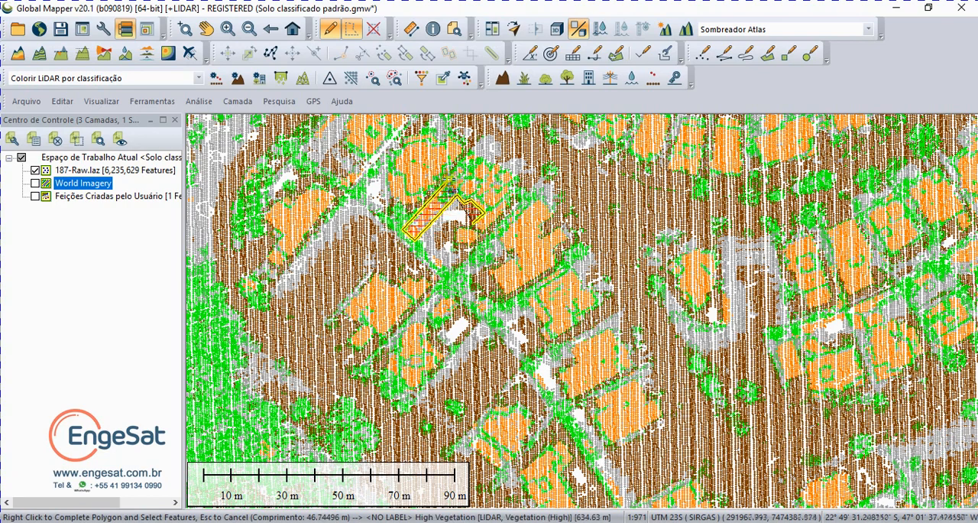
pyautogui.click(471, 149)
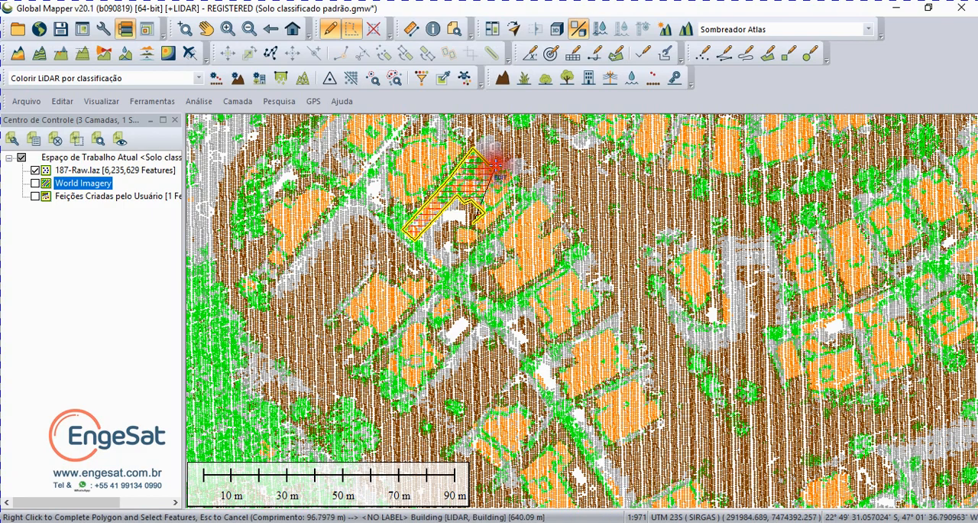
pyautogui.click(515, 178)
pyautogui.click(511, 186)
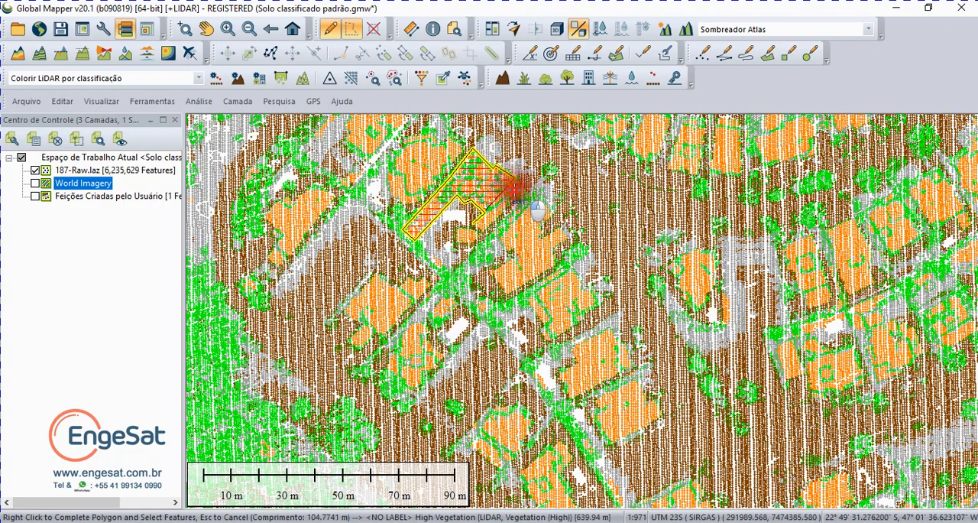
pyautogui.click(513, 205)
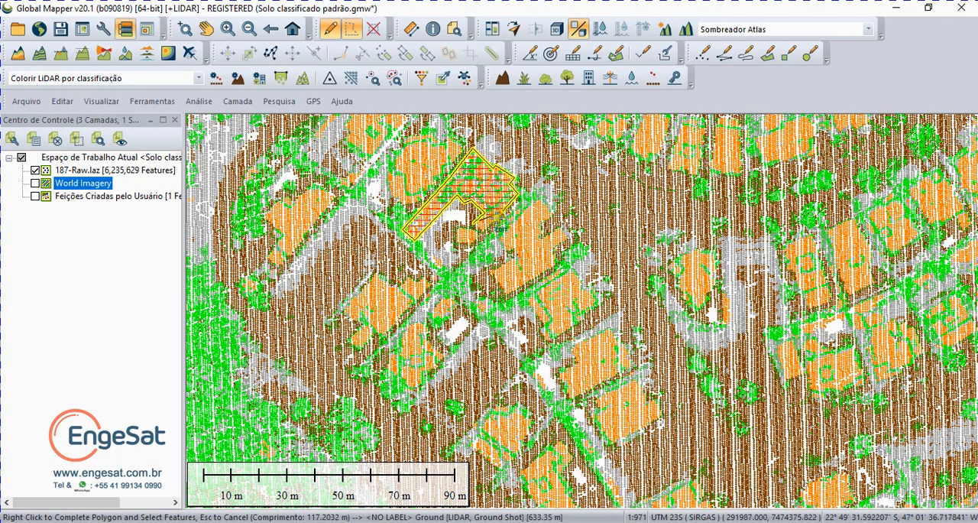
pyautogui.click(478, 234)
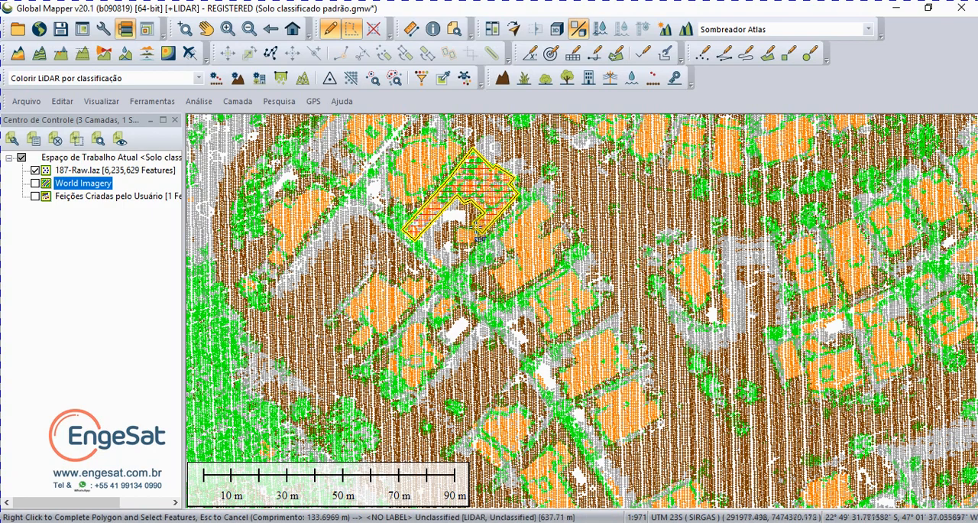
pyautogui.rightClick(478, 236)
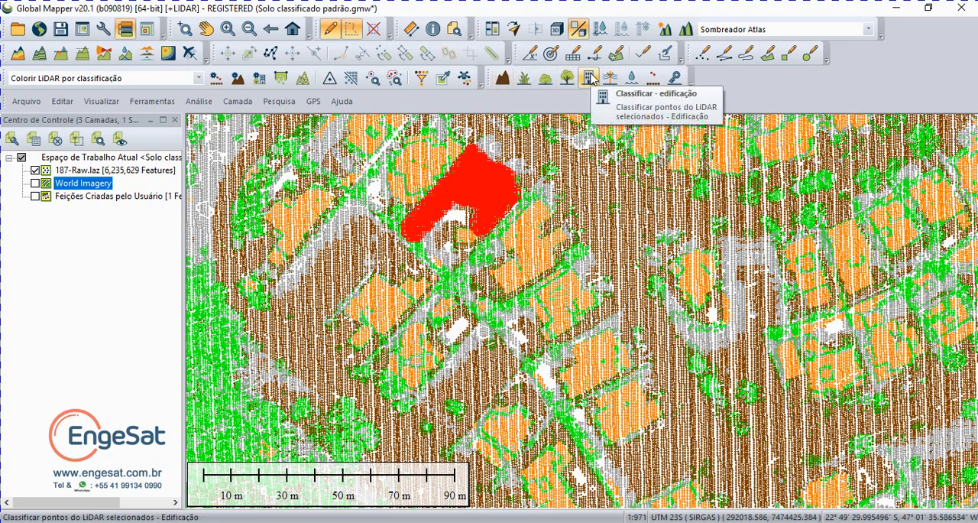
# Step: Reclassify the selected points as class 6 - Building and compare the house with the World Imagery, leaving the imagery hidden
pyautogui.click(589, 77)
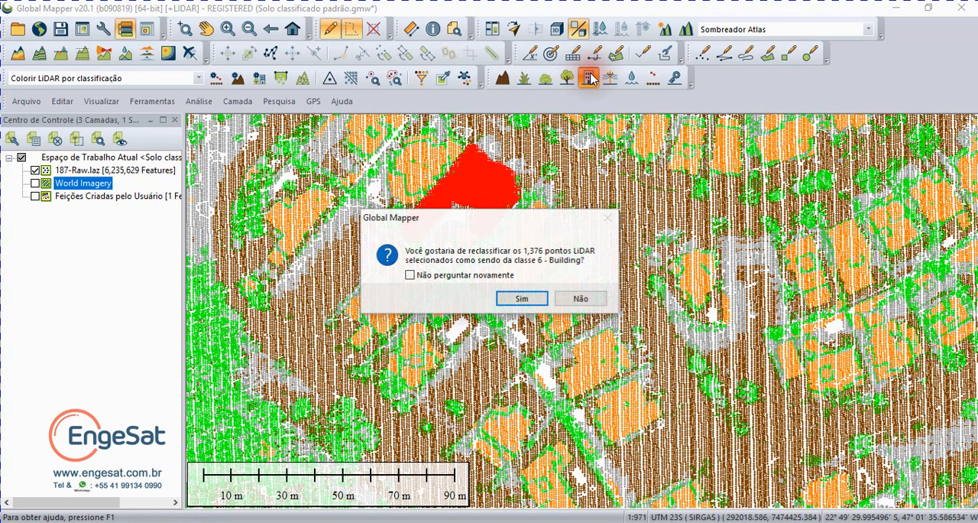
pyautogui.click(526, 298)
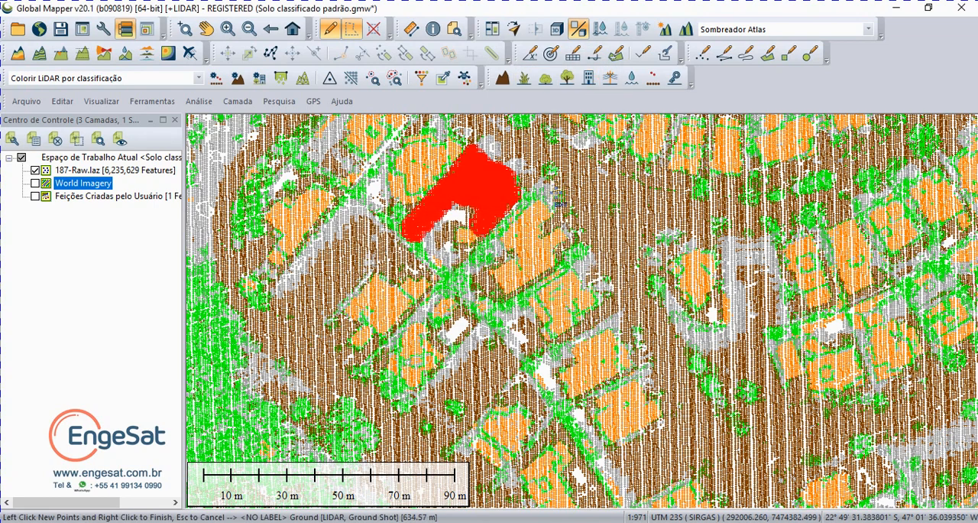
pyautogui.click(557, 191)
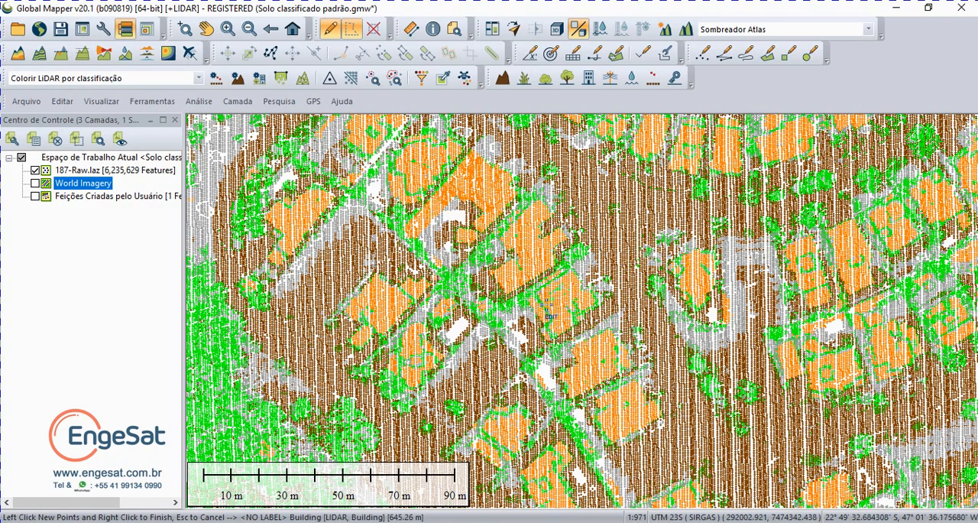
pyautogui.click(36, 184)
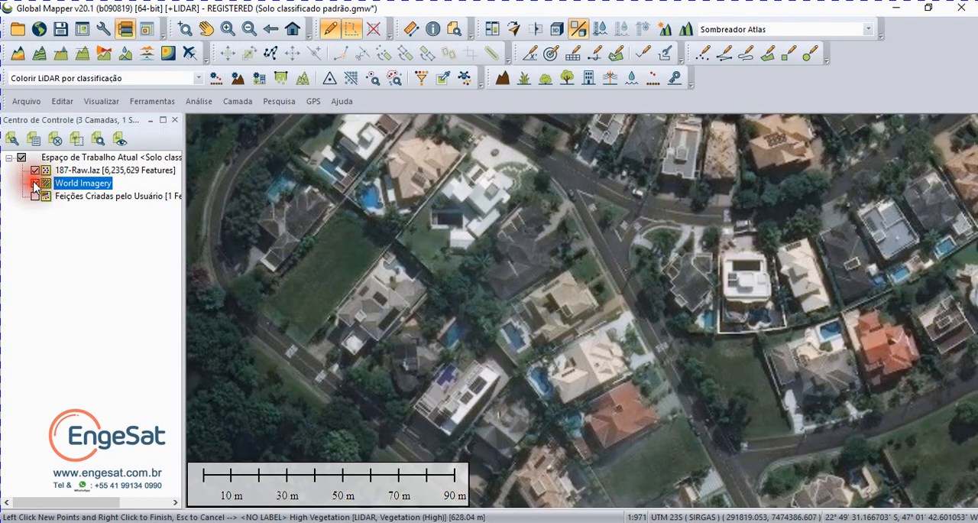
pyautogui.click(35, 184)
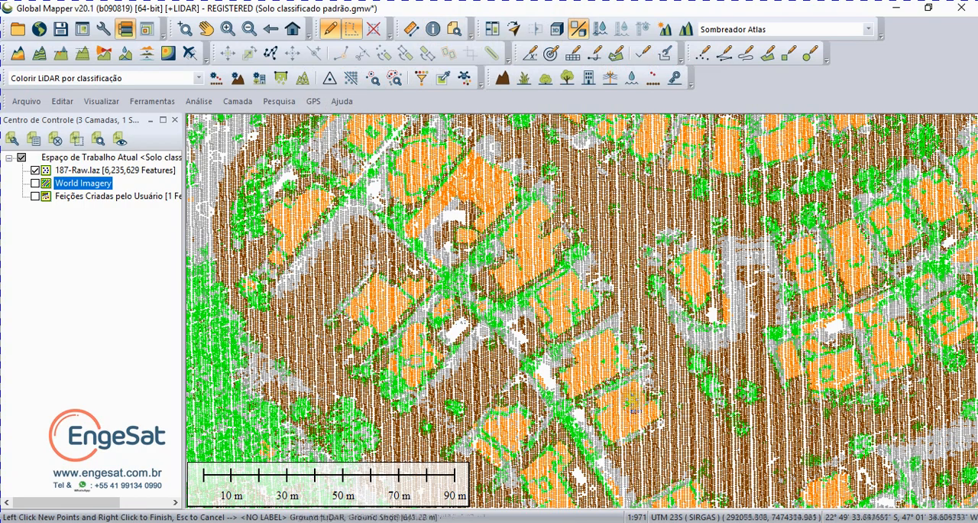
# Step: Show the classified point cloud in the 3D view and examine its full extent from several angles
pyautogui.click(556, 31)
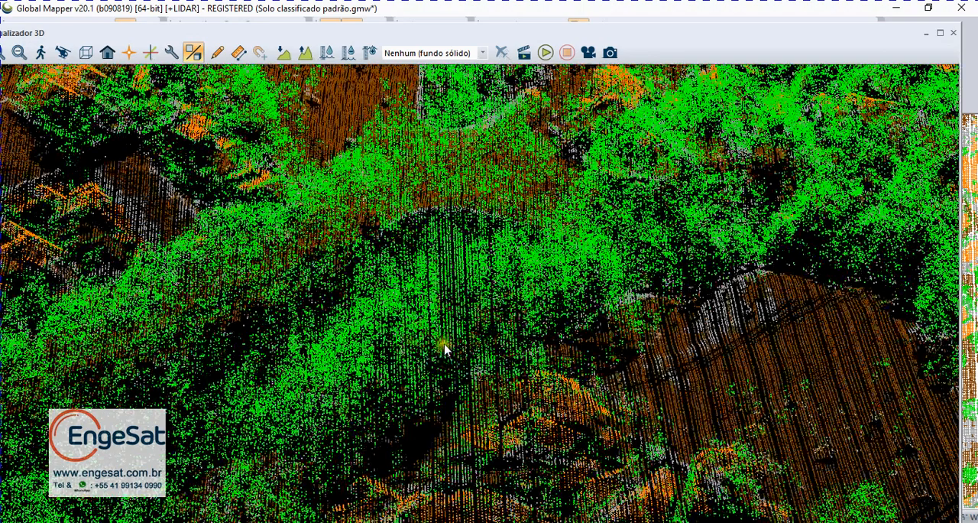
pyautogui.scroll(-3, 490, 312)
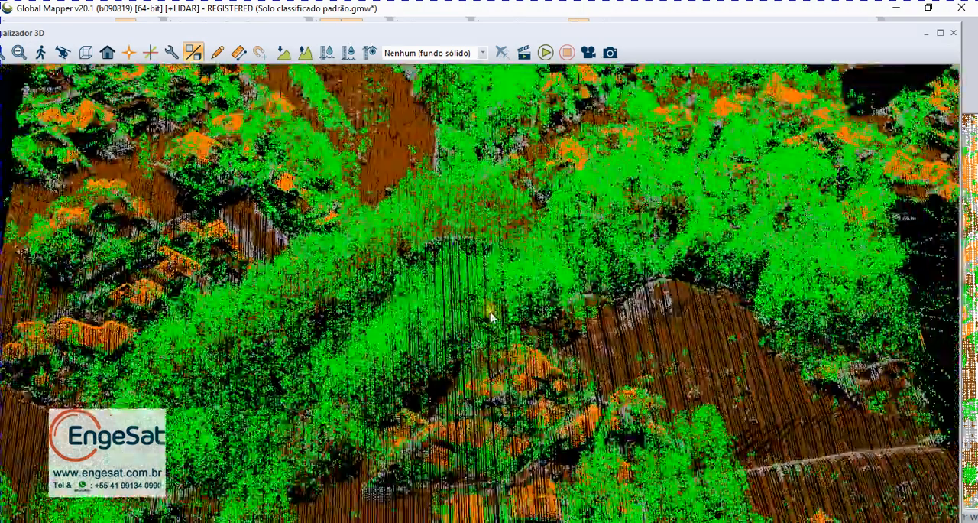
pyautogui.scroll(-1, 490, 313)
pyautogui.moveTo(350, 379); pyautogui.dragTo(450, 330)
pyautogui.scroll(-5, 321, 324)
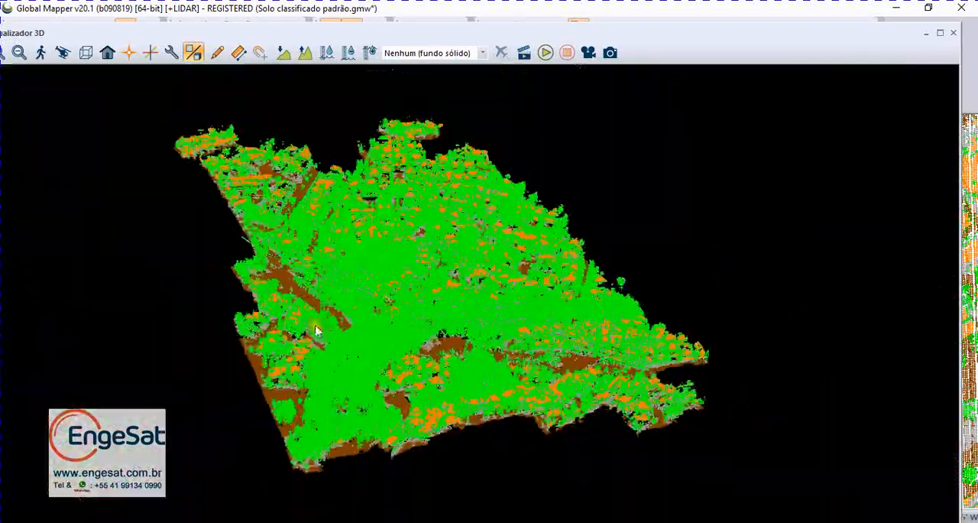
pyautogui.scroll(5, 345, 367)
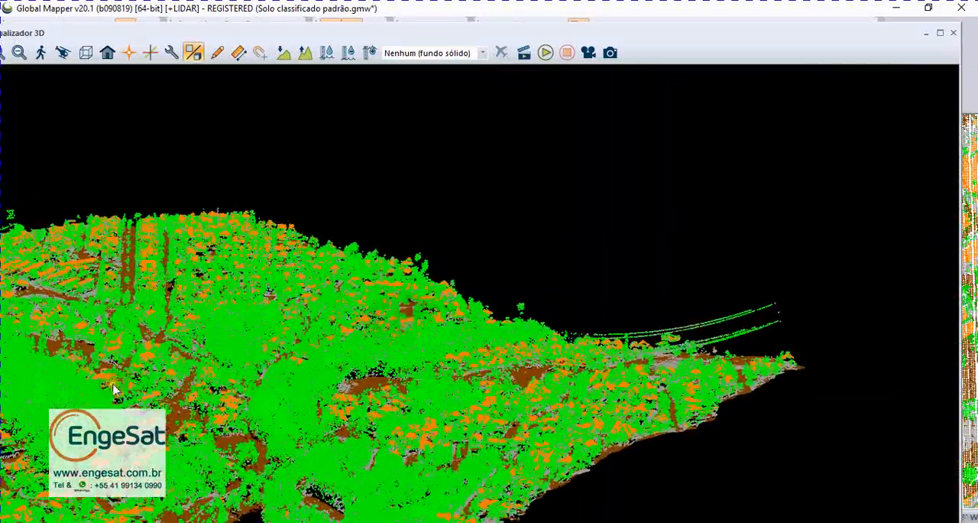
pyautogui.moveTo(231, 415); pyautogui.dragTo(458, 468)
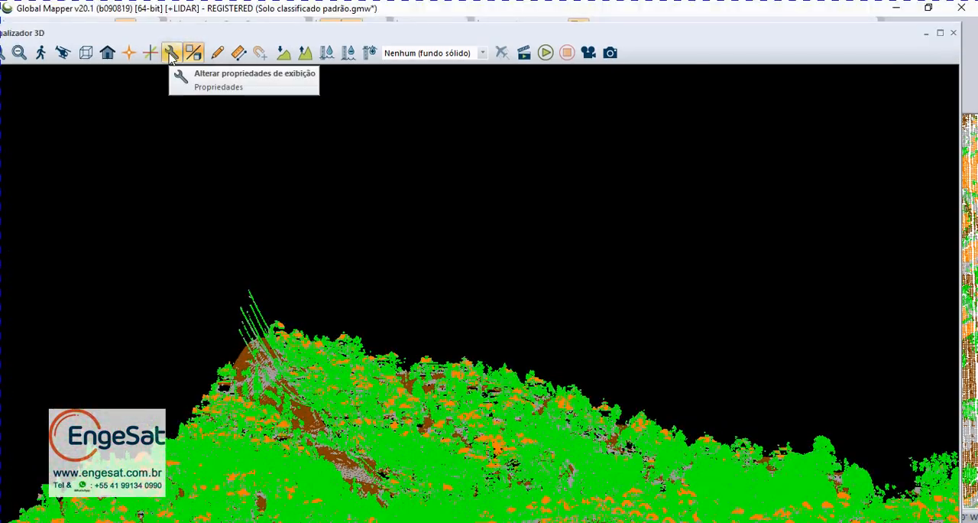
# Step: Set the 3D view's field of view to 11 and apply the LiDAR features hidden and shown again, leaving them shown
pyautogui.click(173, 54)
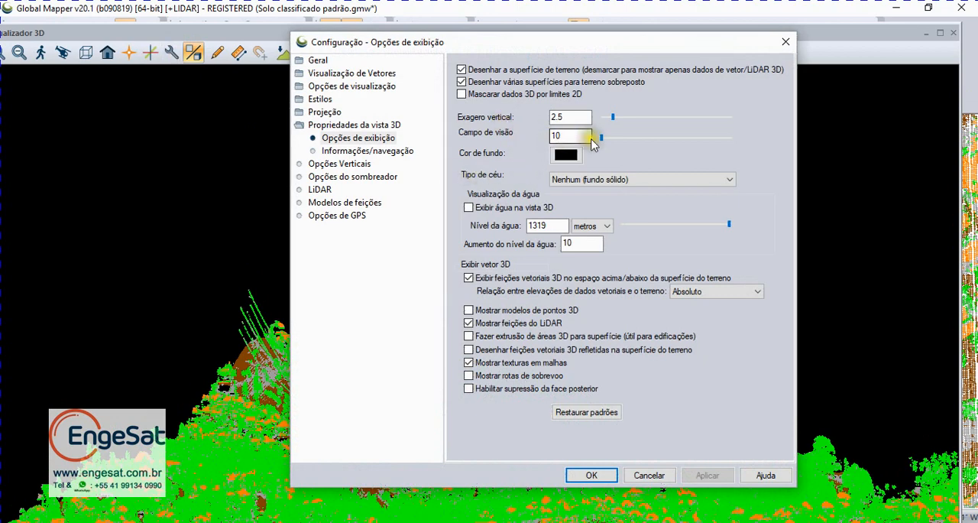
pyautogui.moveTo(547, 46); pyautogui.dragTo(187, 43)
pyautogui.moveTo(241, 141)
pyautogui.mouseDown()
pyautogui.moveTo(303, 139)
pyautogui.moveTo(243, 142)
pyautogui.mouseUp()
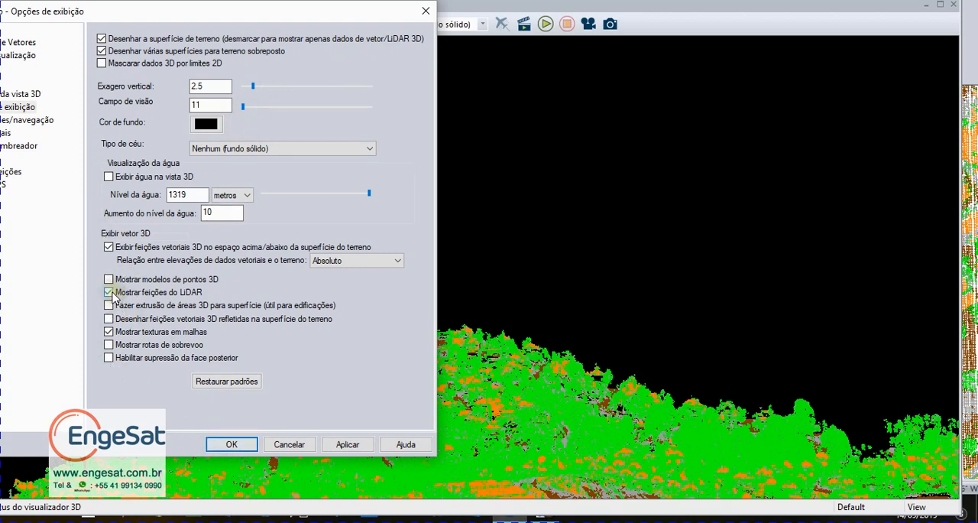
pyautogui.click(112, 294)
pyautogui.click(348, 445)
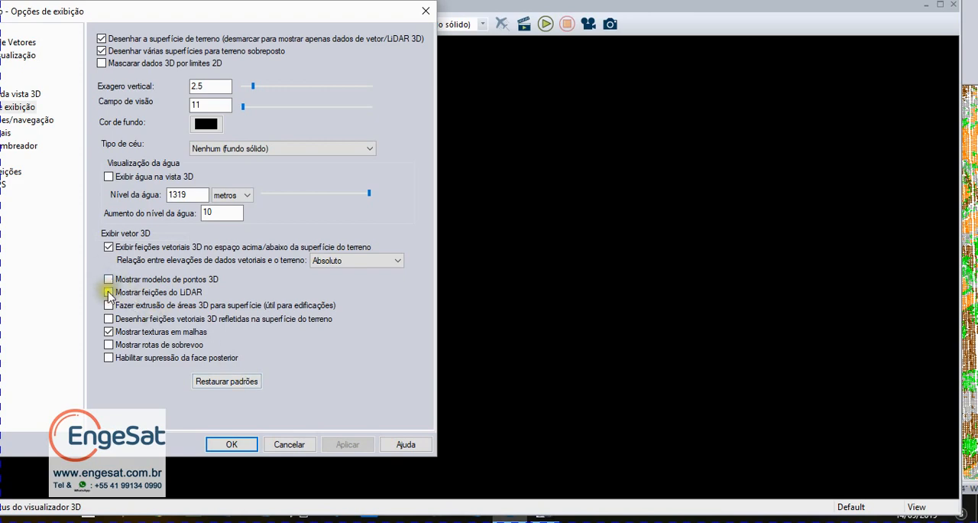
pyautogui.click(109, 293)
pyautogui.click(348, 444)
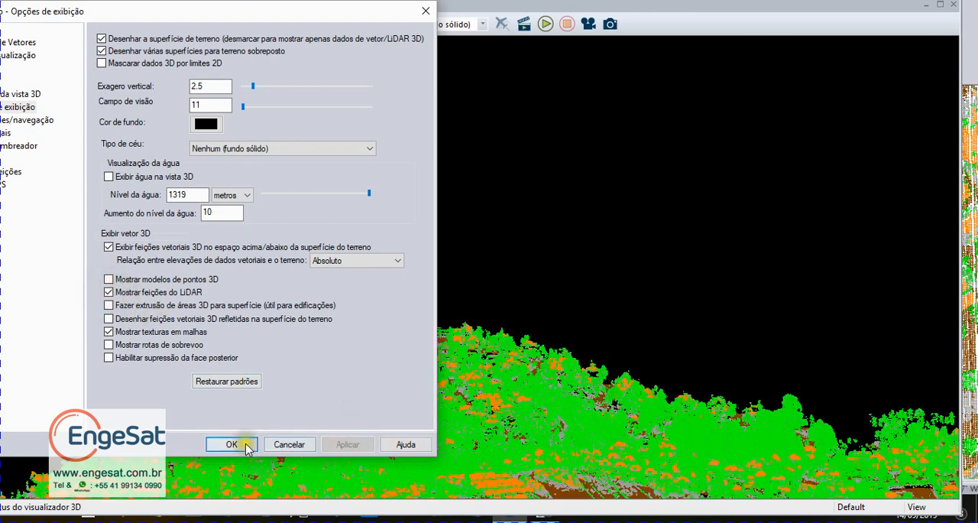
pyautogui.click(233, 444)
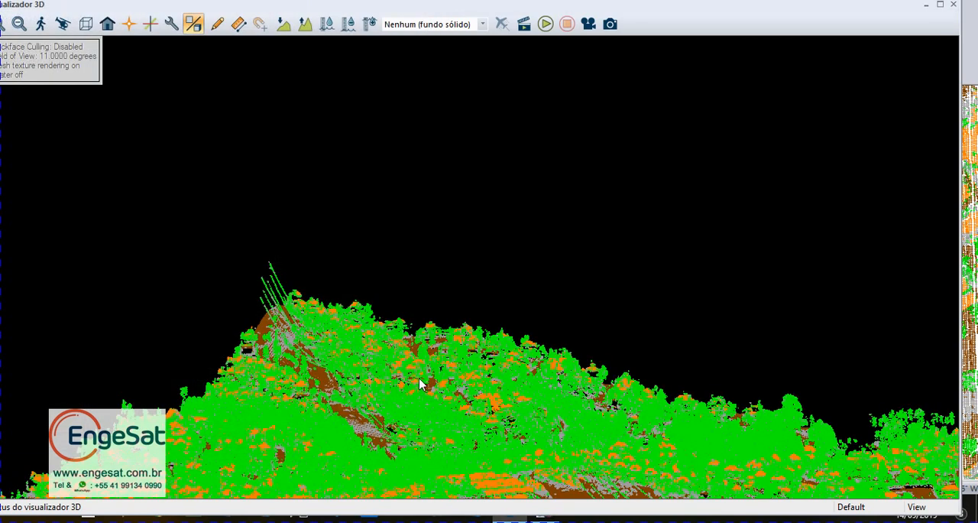
# Step: Examine the classified hillside, its vegetation, buildings and power lines in the 3D view
pyautogui.press('Up')
pyautogui.press('Up')
pyautogui.press('Up')
pyautogui.press('Down')
pyautogui.press('Down')
pyautogui.press('Down')
pyautogui.press('Down')
pyautogui.press('Down')
pyautogui.press('Down')
pyautogui.press('Down')
pyautogui.press('Down')
pyautogui.press('Down')
pyautogui.press('Down')
pyautogui.press('Down')
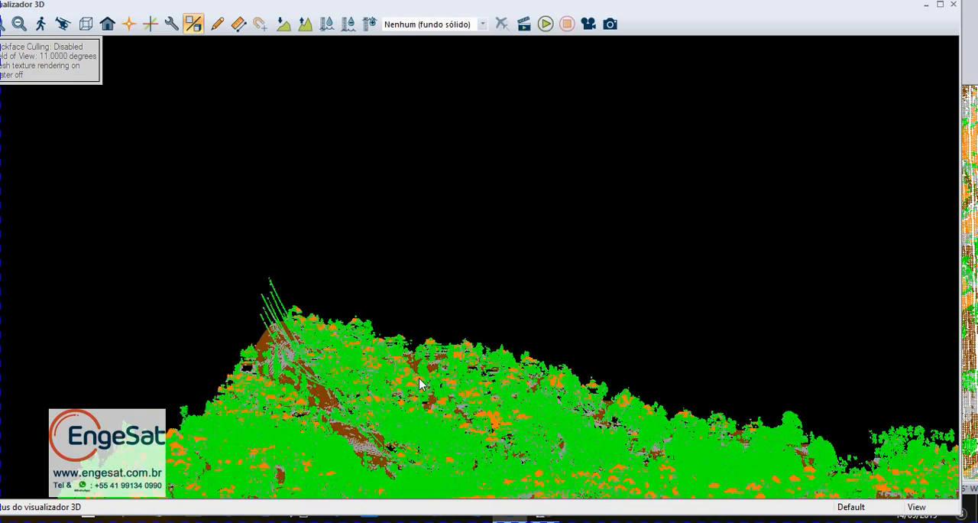
pyautogui.scroll(4, 524, 286)
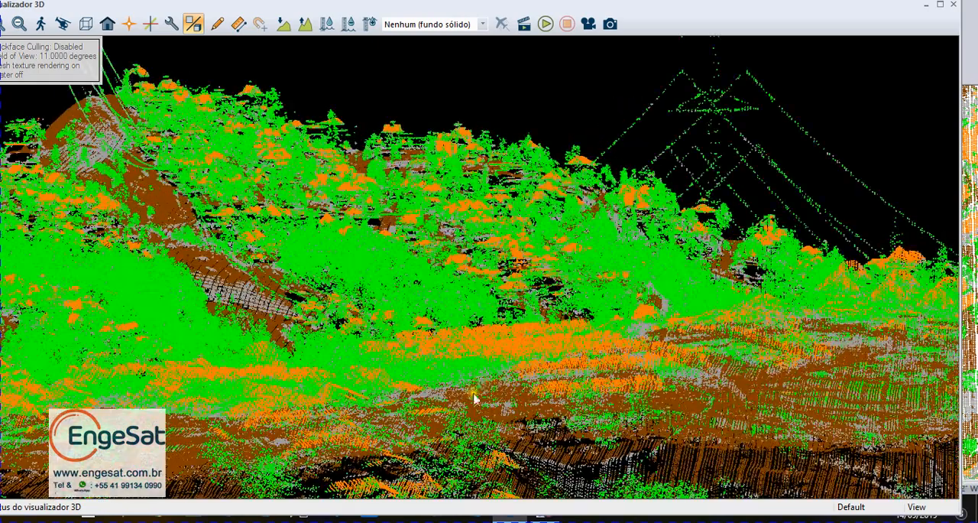
pyautogui.moveTo(473, 392); pyautogui.dragTo(611, 375)
pyautogui.moveTo(289, 231); pyautogui.dragTo(452, 321)
pyautogui.scroll(5, 536, 328)
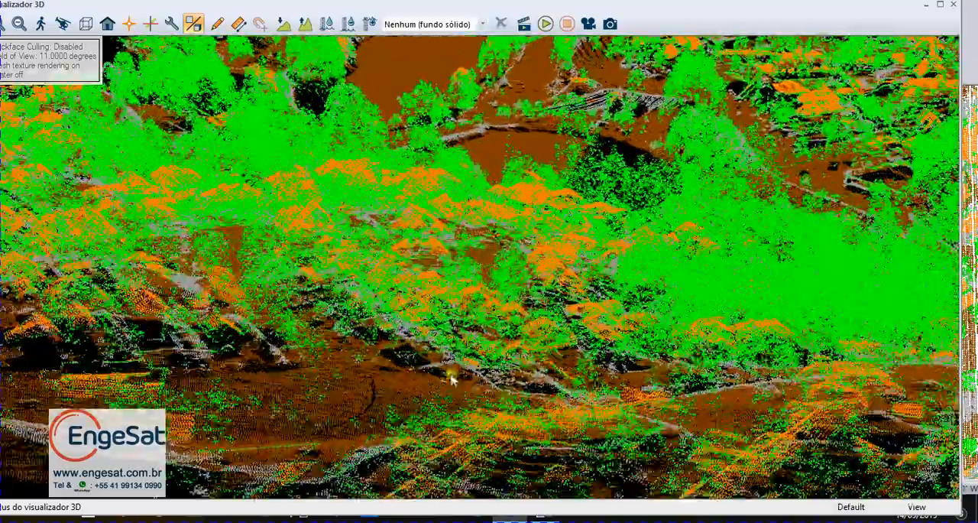
# Step: Examine the classified houses, streets and neighbouring woods up close in the 3D view from different angles
pyautogui.moveTo(451, 379); pyautogui.dragTo(664, 340)
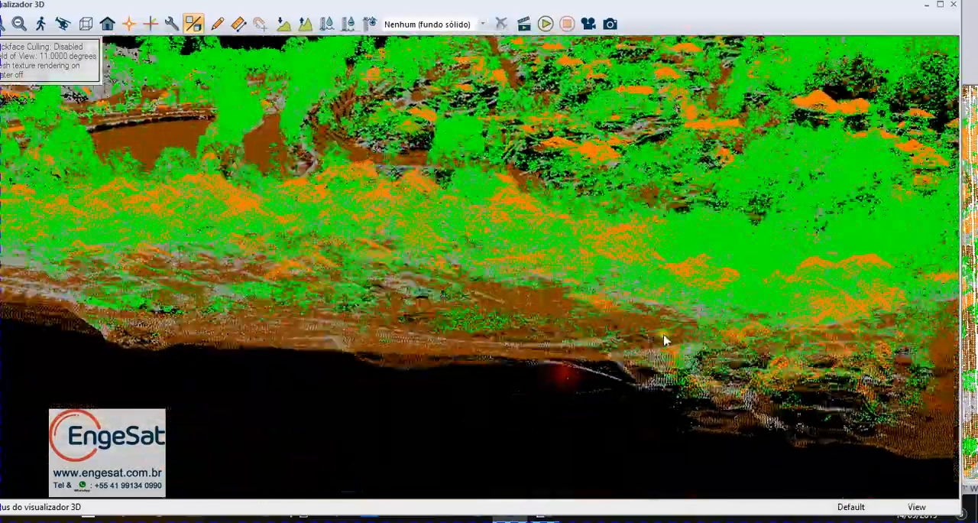
pyautogui.moveTo(729, 264); pyautogui.dragTo(735, 304)
pyautogui.moveTo(526, 321); pyautogui.dragTo(428, 416)
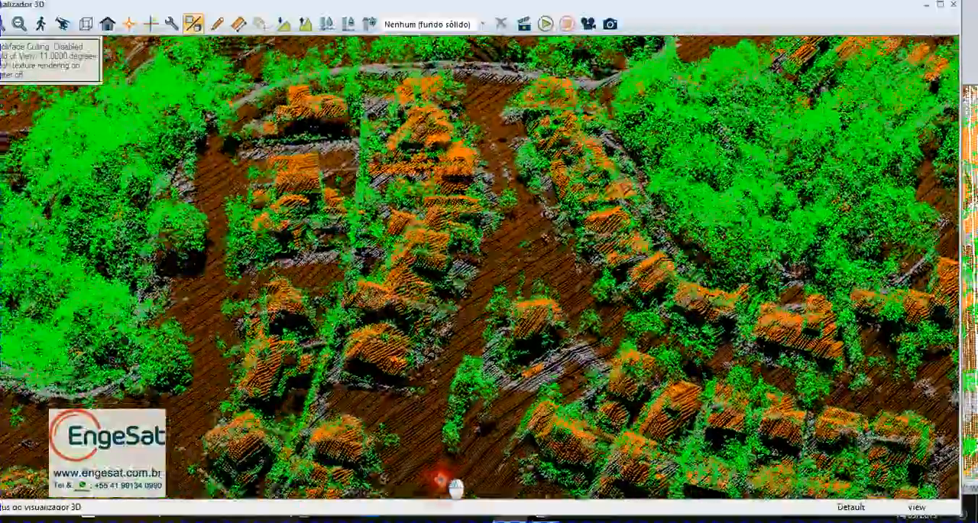
pyautogui.moveTo(441, 479); pyautogui.dragTo(429, 501)
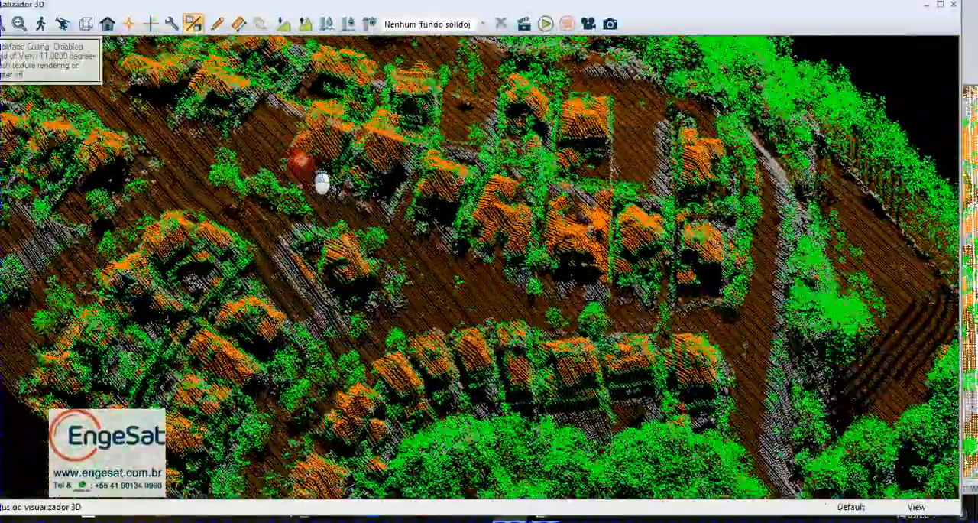
pyautogui.moveTo(322, 181); pyautogui.dragTo(626, 216)
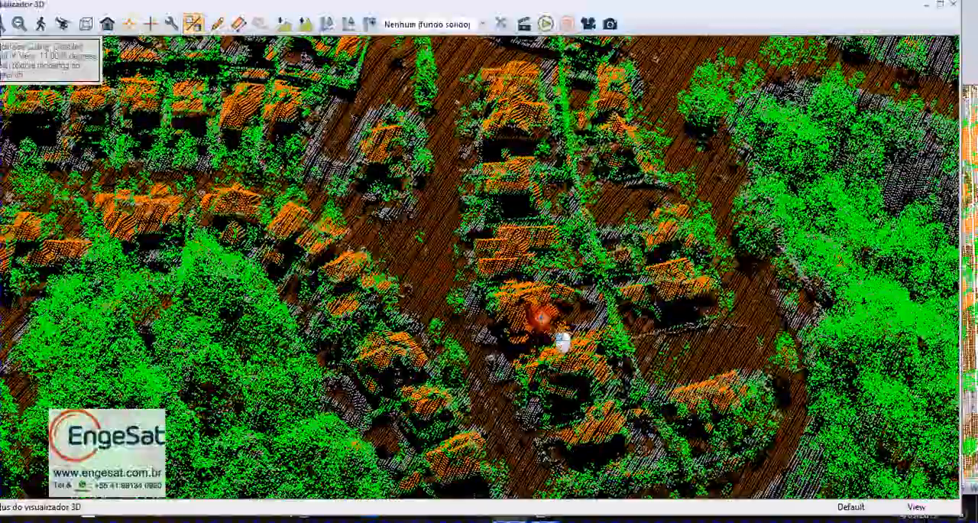
pyautogui.moveTo(561, 342); pyautogui.dragTo(533, 315)
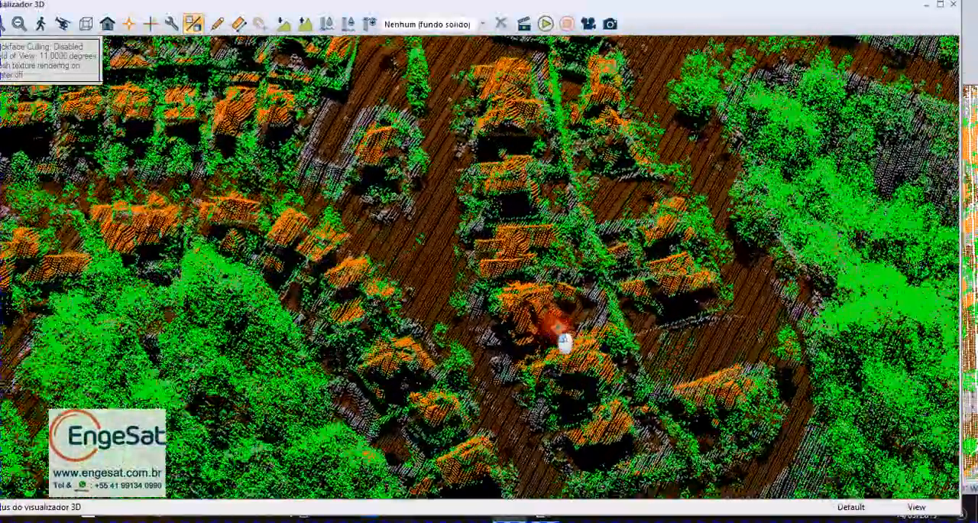
pyautogui.moveTo(563, 344); pyautogui.dragTo(564, 317)
pyautogui.moveTo(573, 355); pyautogui.dragTo(570, 346)
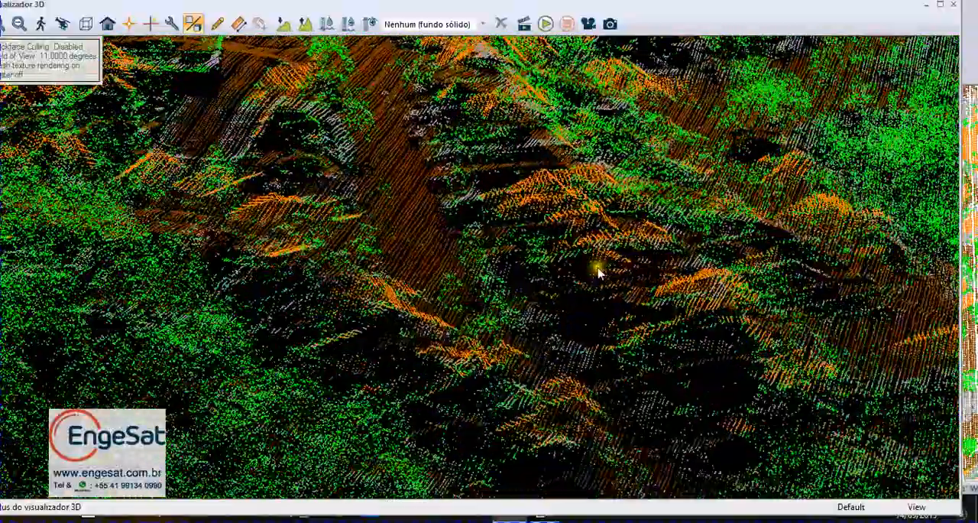
pyautogui.click(605, 264)
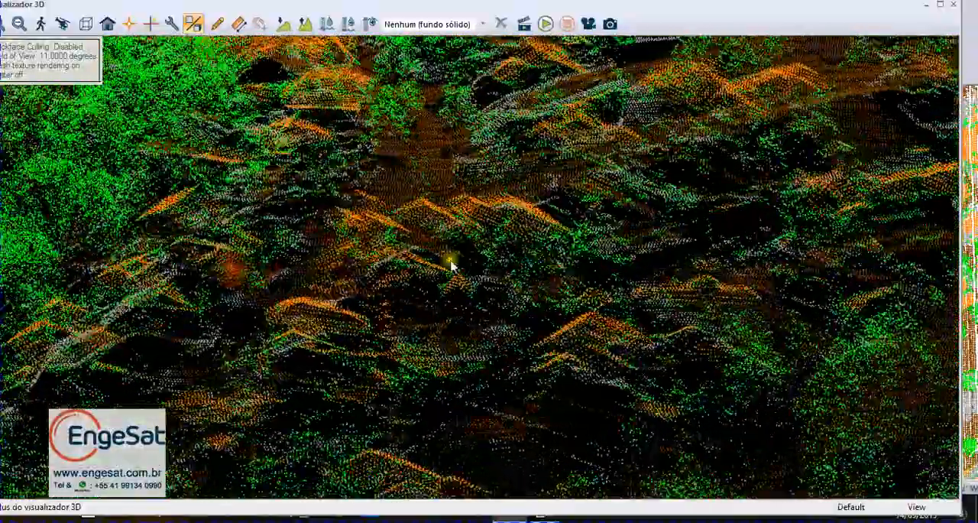
# Step: Orbit around the central group of houses in 3D to examine how roofs, ground and adjoining trees are classified
pyautogui.moveTo(451, 263); pyautogui.dragTo(415, 300)
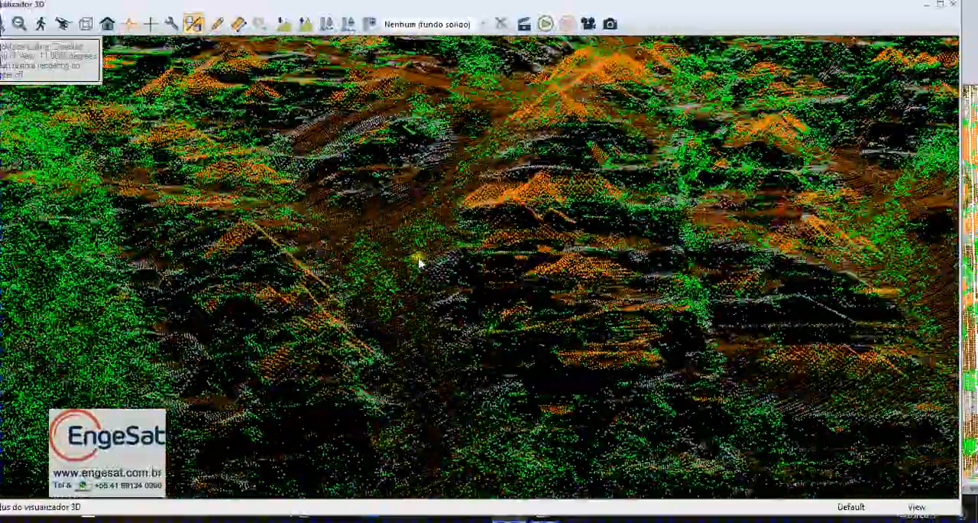
pyautogui.moveTo(419, 263); pyautogui.dragTo(475, 285)
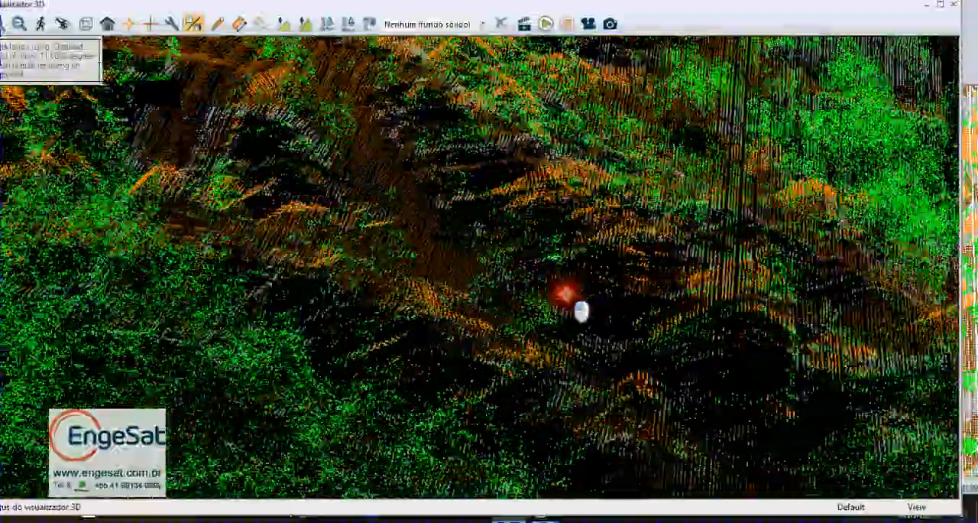
pyautogui.moveTo(564, 293); pyautogui.dragTo(680, 306)
pyautogui.moveTo(591, 314); pyautogui.dragTo(419, 304)
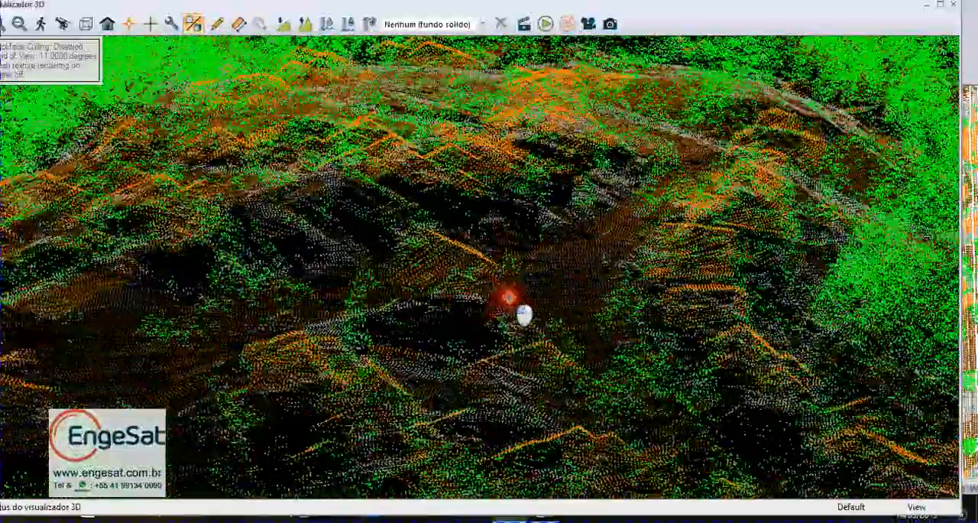
pyautogui.moveTo(509, 297); pyautogui.dragTo(629, 243)
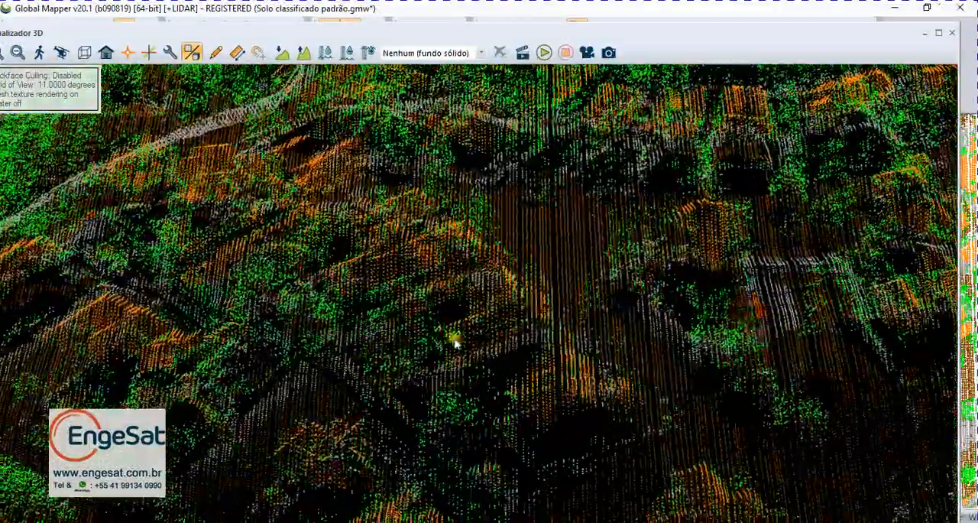
pyautogui.moveTo(455, 344); pyautogui.dragTo(410, 331)
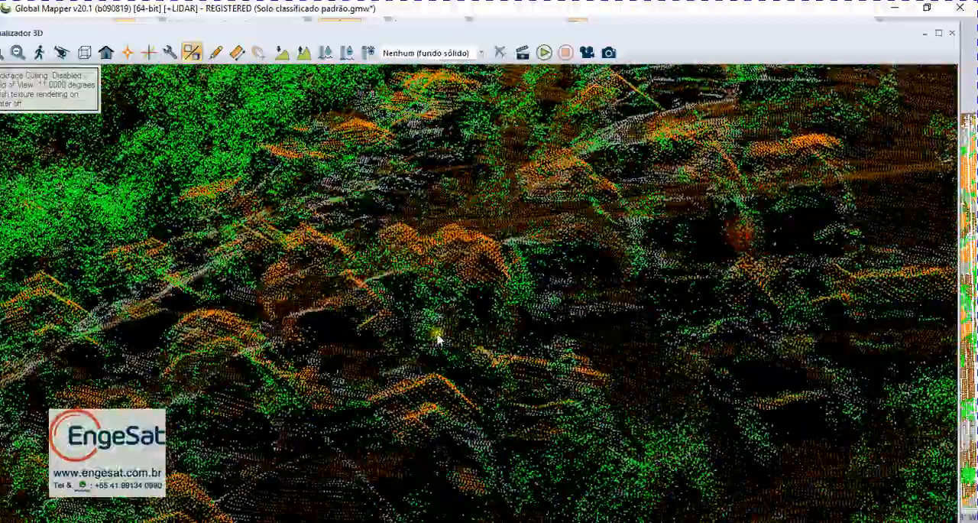
pyautogui.moveTo(437, 339); pyautogui.dragTo(332, 391)
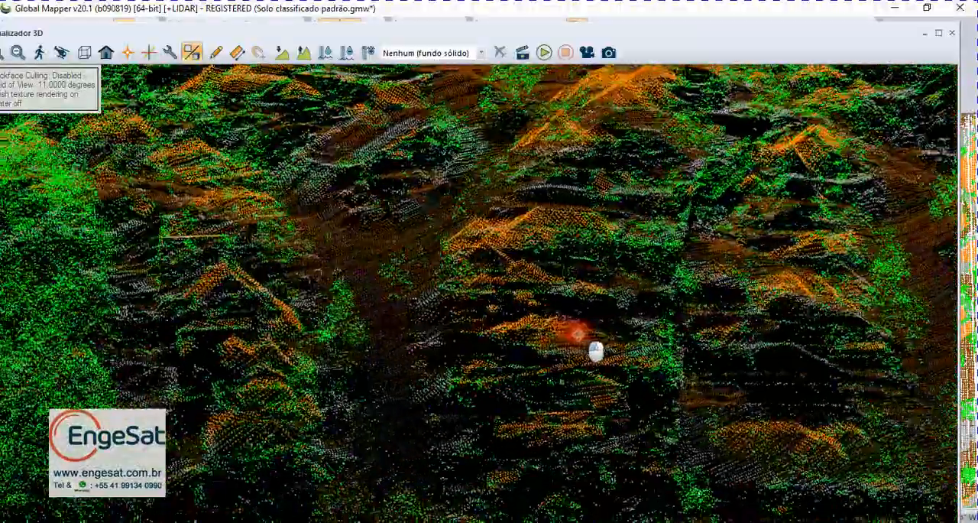
pyautogui.moveTo(595, 351); pyautogui.dragTo(645, 353)
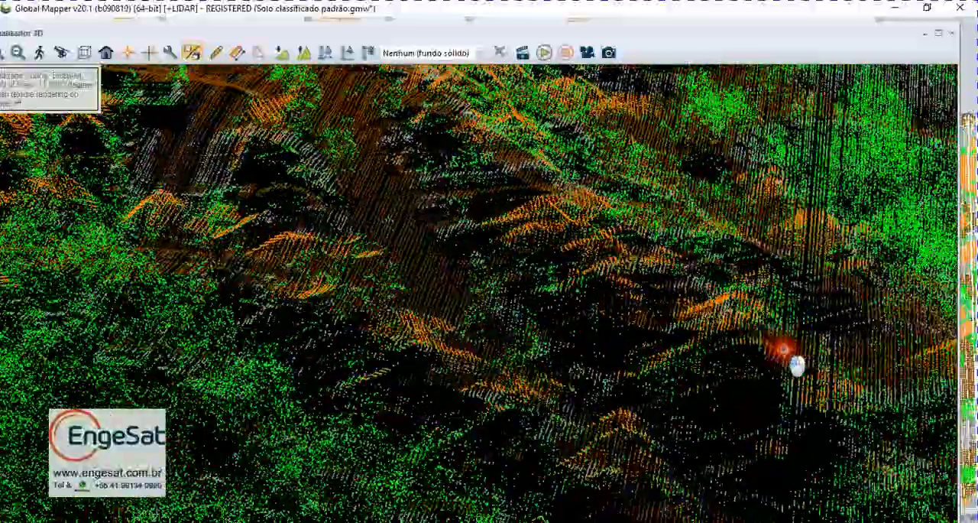
pyautogui.moveTo(797, 366); pyautogui.dragTo(850, 384)
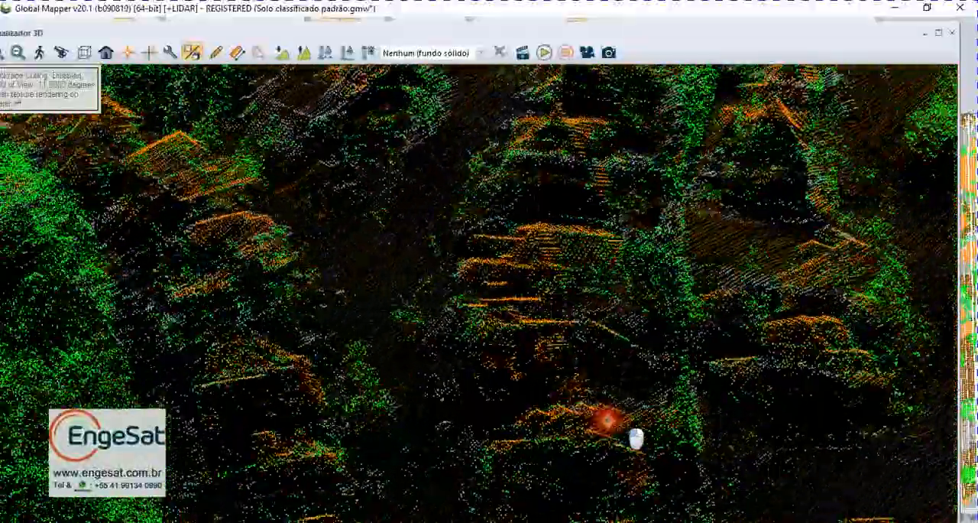
pyautogui.moveTo(635, 438); pyautogui.dragTo(458, 439)
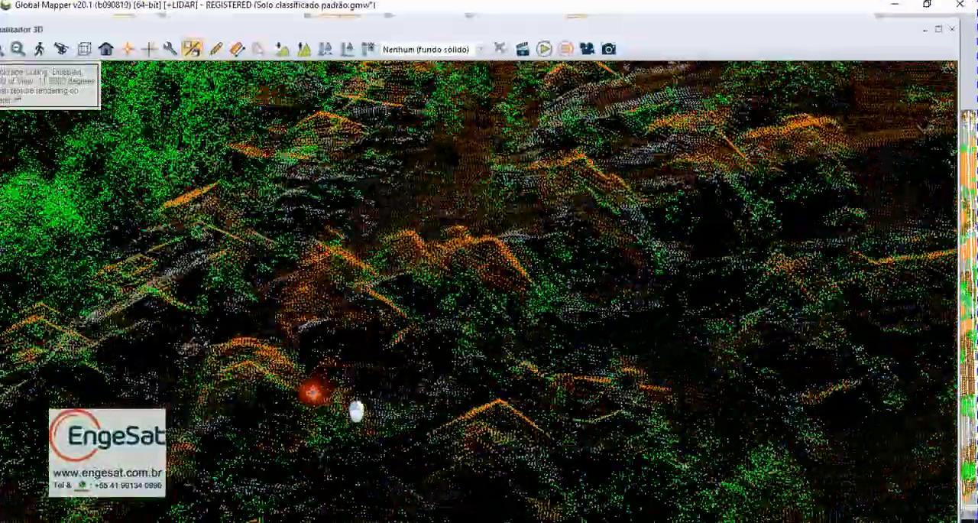
pyautogui.moveTo(311, 392); pyautogui.dragTo(267, 381)
pyautogui.moveTo(225, 415); pyautogui.dragTo(188, 416)
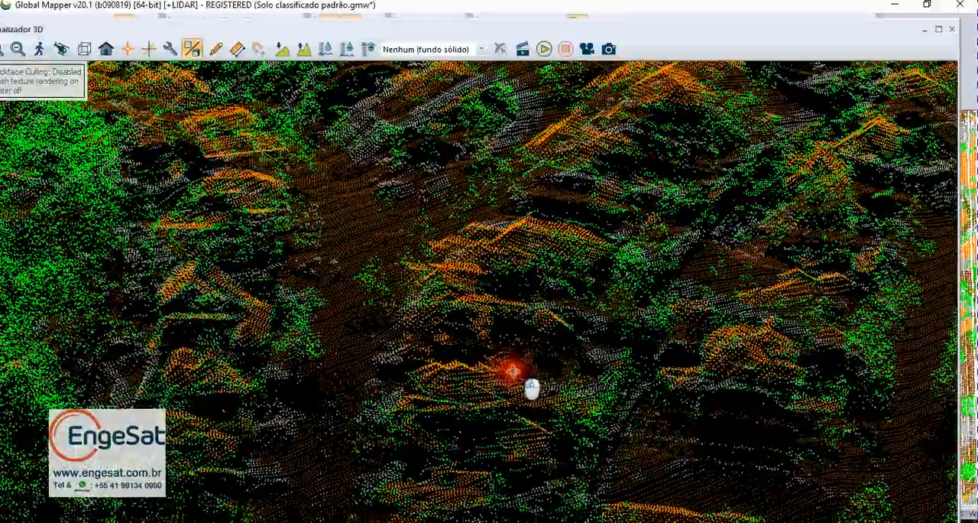
pyautogui.moveTo(512, 370); pyautogui.dragTo(511, 373)
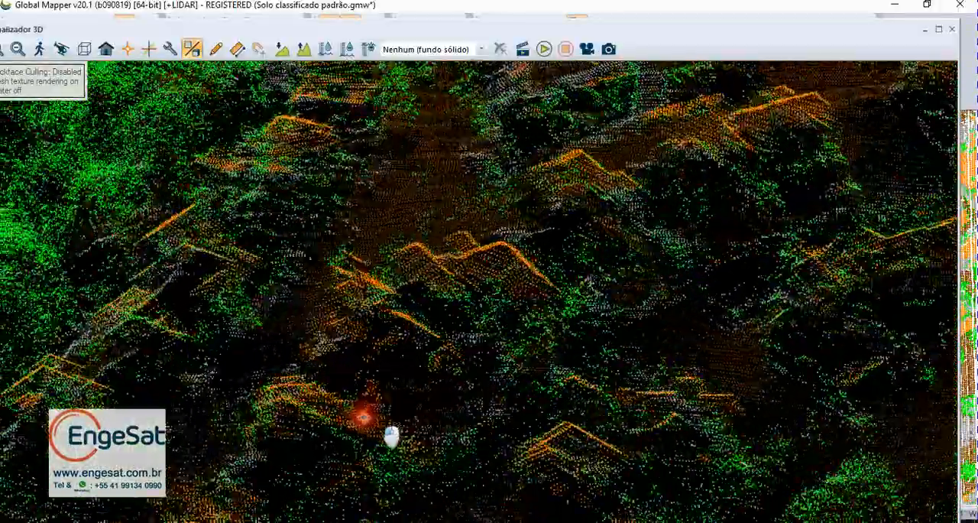
pyautogui.moveTo(391, 437); pyautogui.dragTo(292, 447)
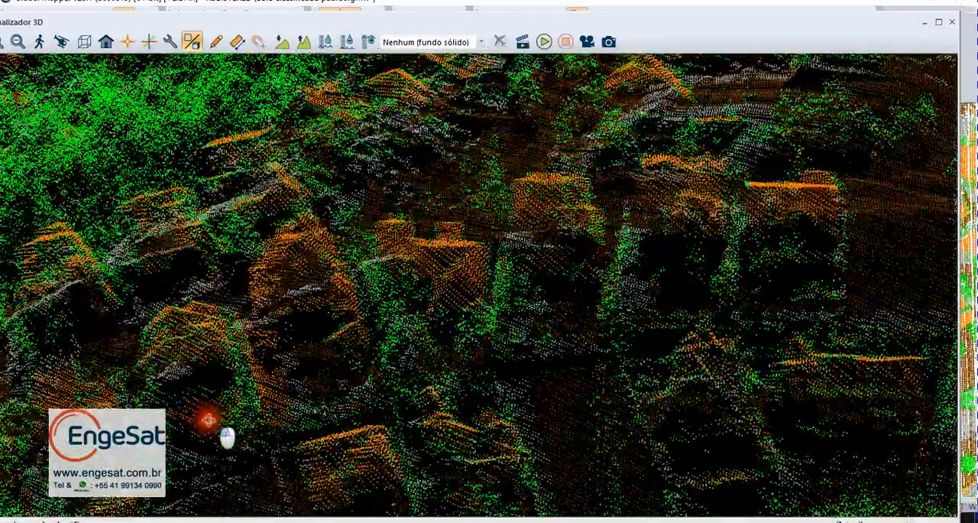
pyautogui.moveTo(227, 437); pyautogui.dragTo(290, 434)
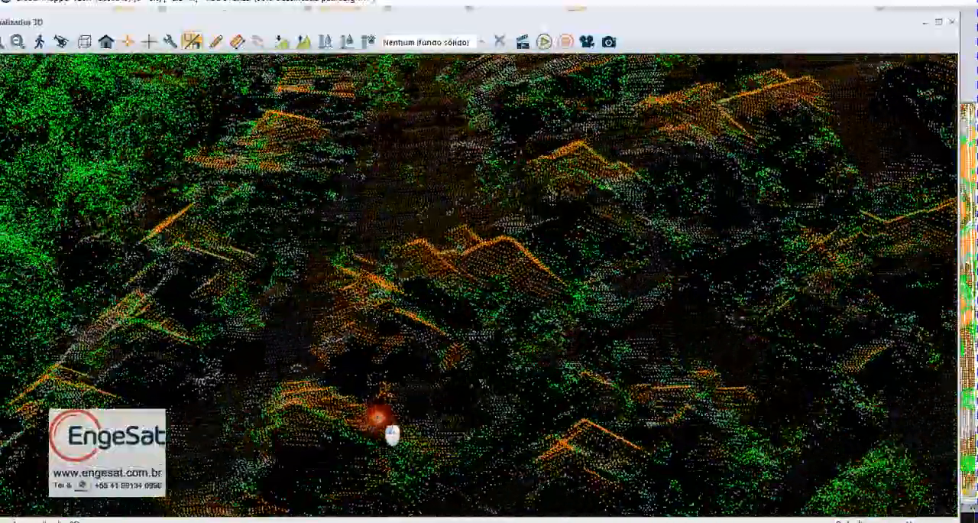
pyautogui.moveTo(391, 434); pyautogui.dragTo(260, 386)
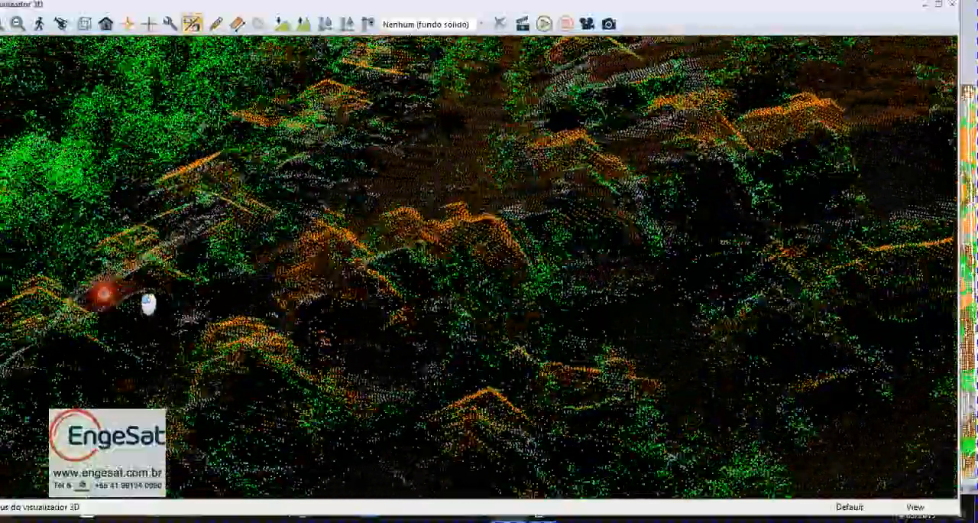
pyautogui.moveTo(103, 294); pyautogui.dragTo(23, 297)
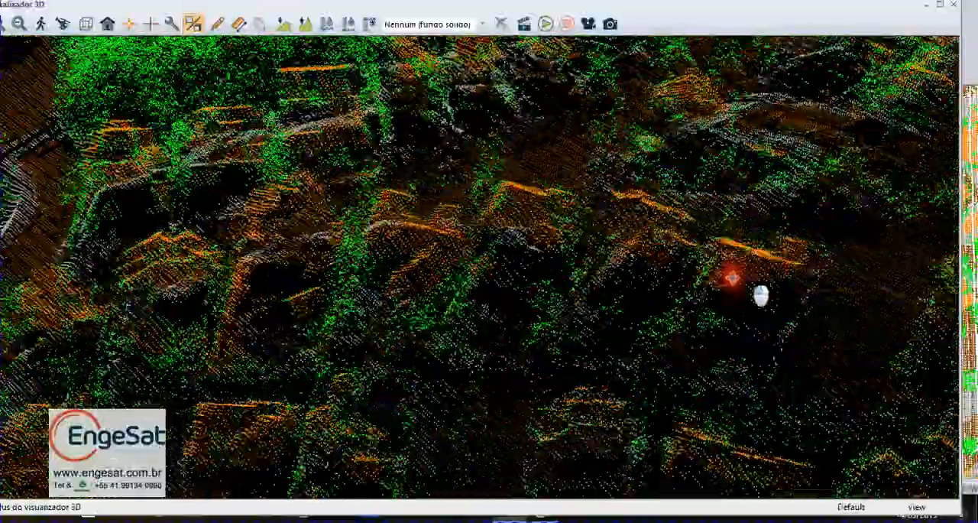
# Step: Examine the hilltop houses and surrounding vegetation in 3D from other directions, and close the 3D view
pyautogui.moveTo(732, 279); pyautogui.dragTo(346, 267)
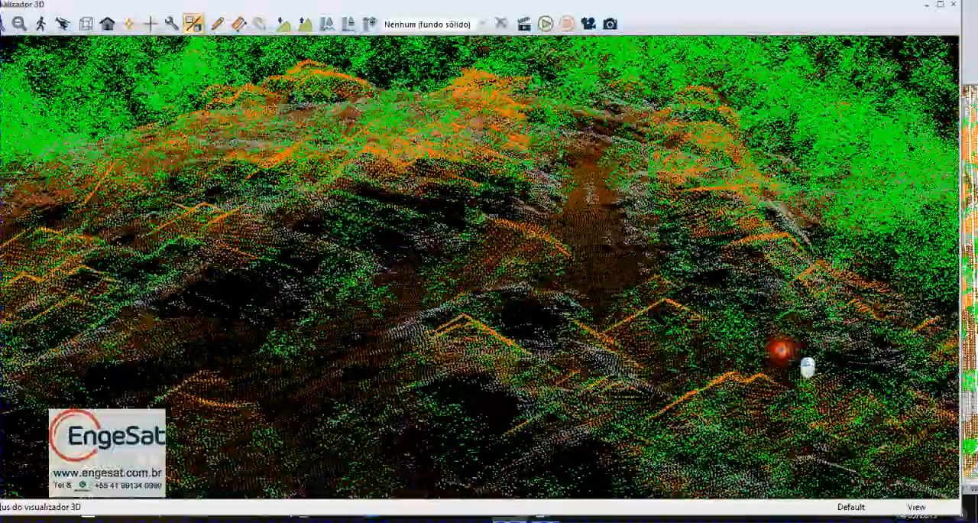
pyautogui.moveTo(779, 350); pyautogui.dragTo(582, 309)
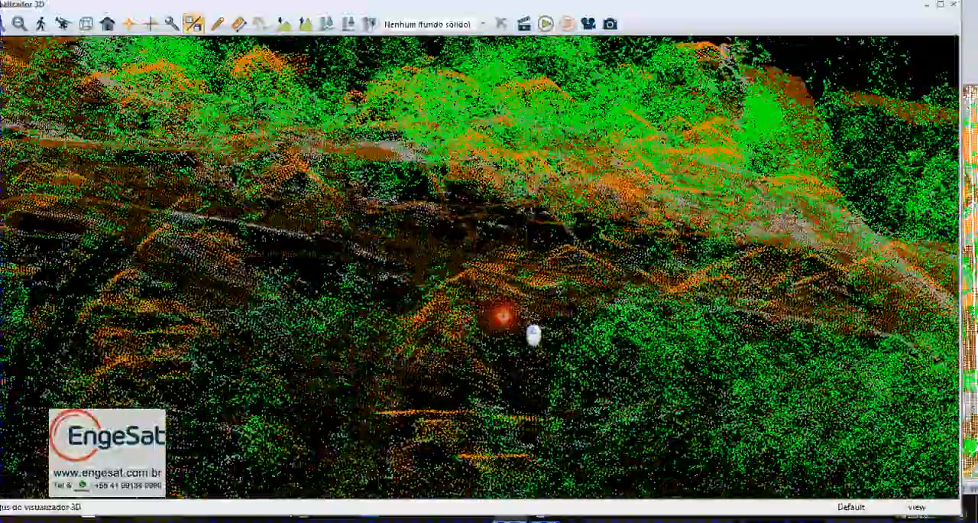
pyautogui.moveTo(501, 314); pyautogui.dragTo(459, 304)
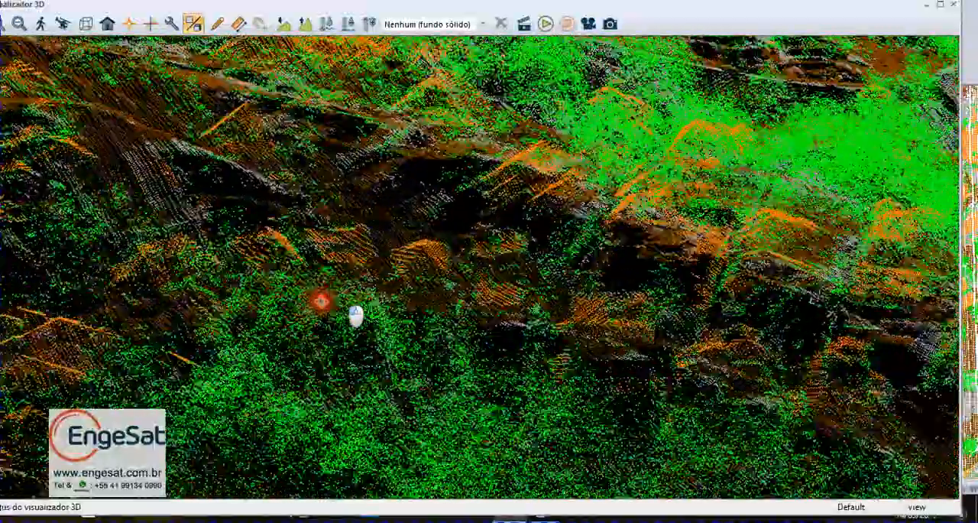
pyautogui.moveTo(321, 302); pyautogui.dragTo(305, 300)
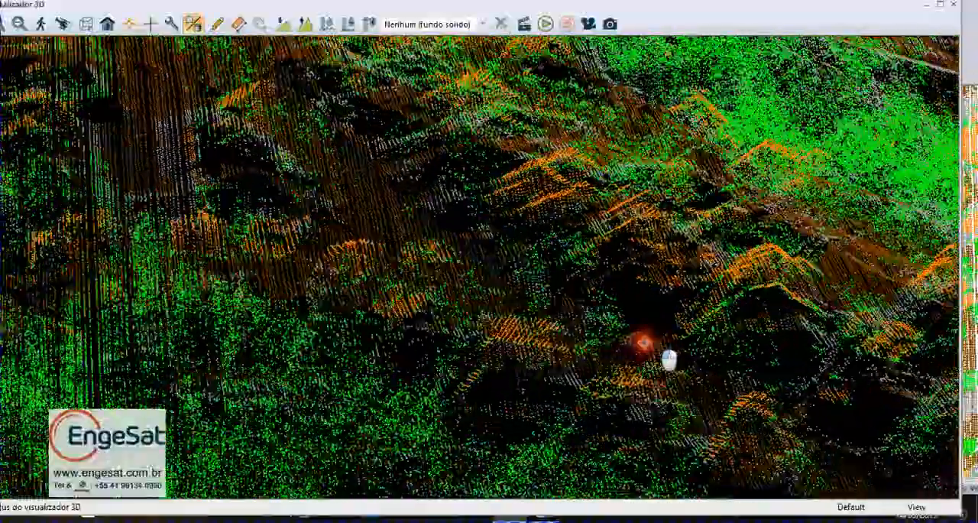
pyautogui.moveTo(644, 343); pyautogui.dragTo(545, 346)
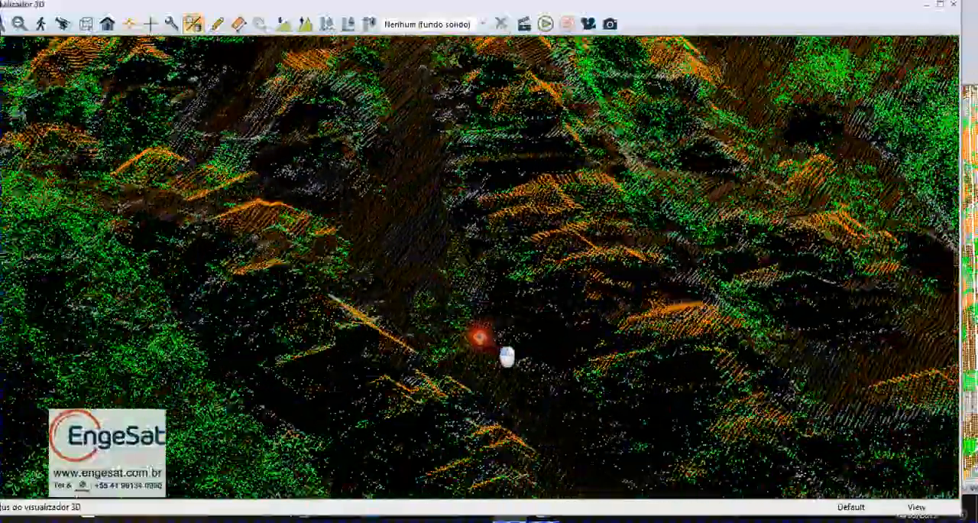
pyautogui.moveTo(480, 336); pyautogui.dragTo(430, 328)
pyautogui.moveTo(660, 320); pyautogui.dragTo(692, 331)
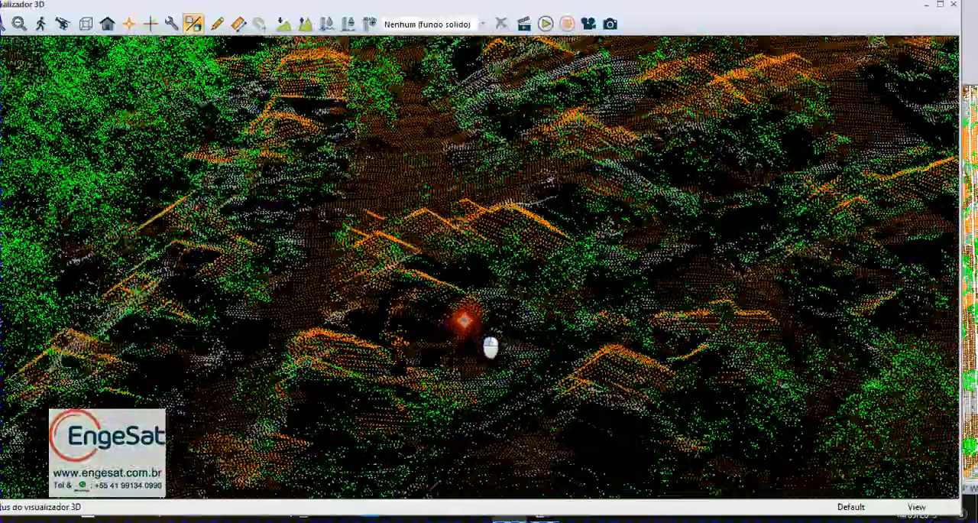
pyautogui.moveTo(464, 320); pyautogui.dragTo(457, 317)
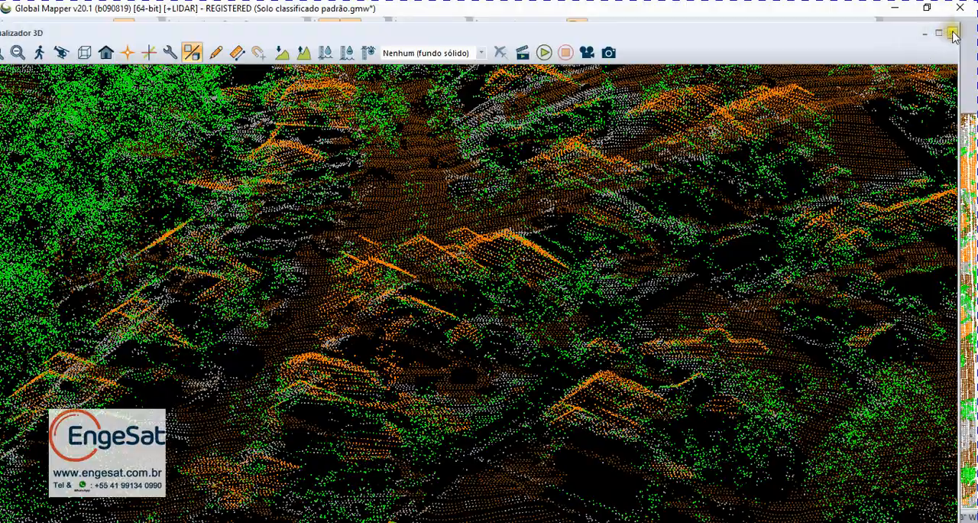
pyautogui.click(951, 33)
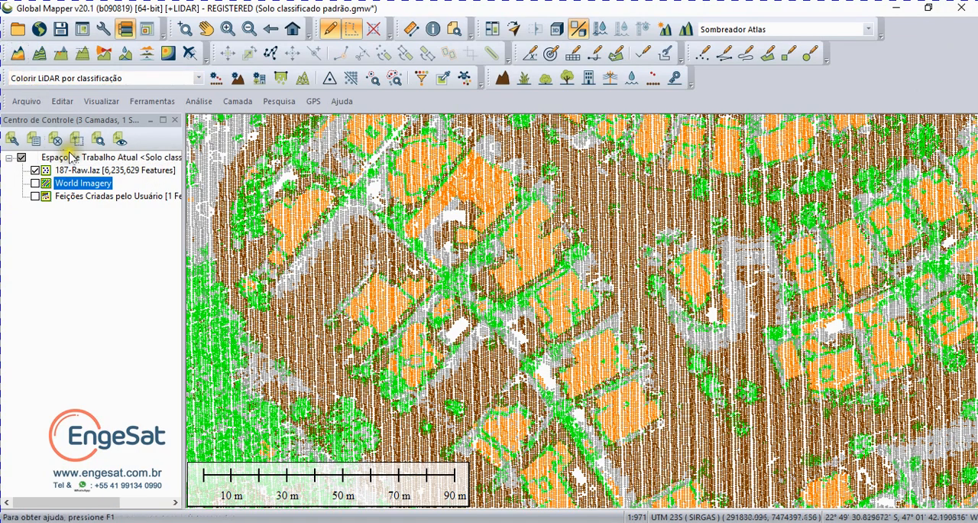
# Step: Save the workspace under the new name "Solo edificações e vegetação alta classificados" as a .gmw file in the Aerocarta LiDAR Classificado folder
pyautogui.click(26, 101)
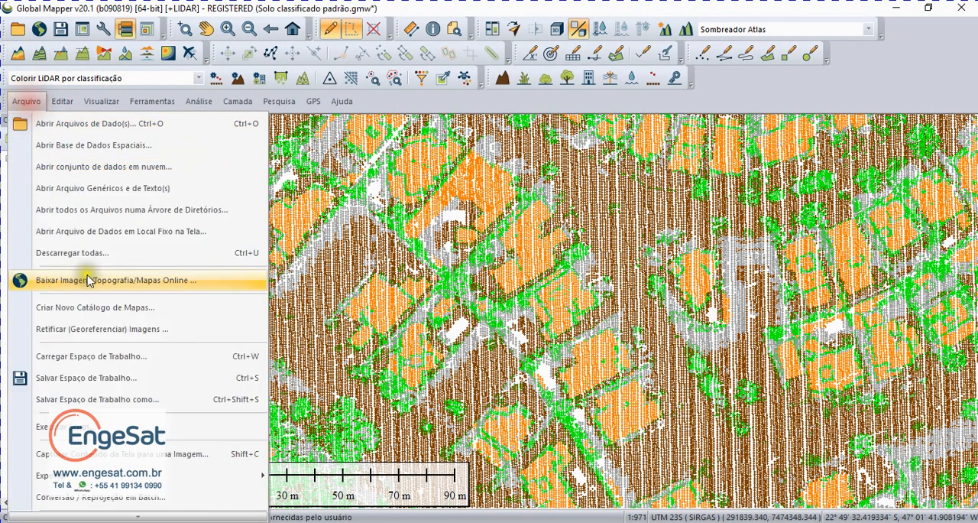
pyautogui.click(100, 394)
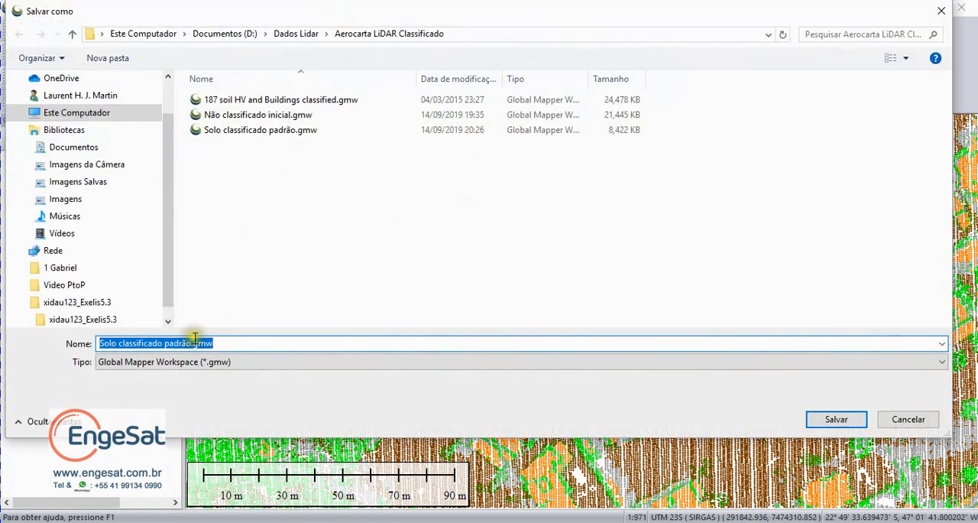
pyautogui.click(116, 343)
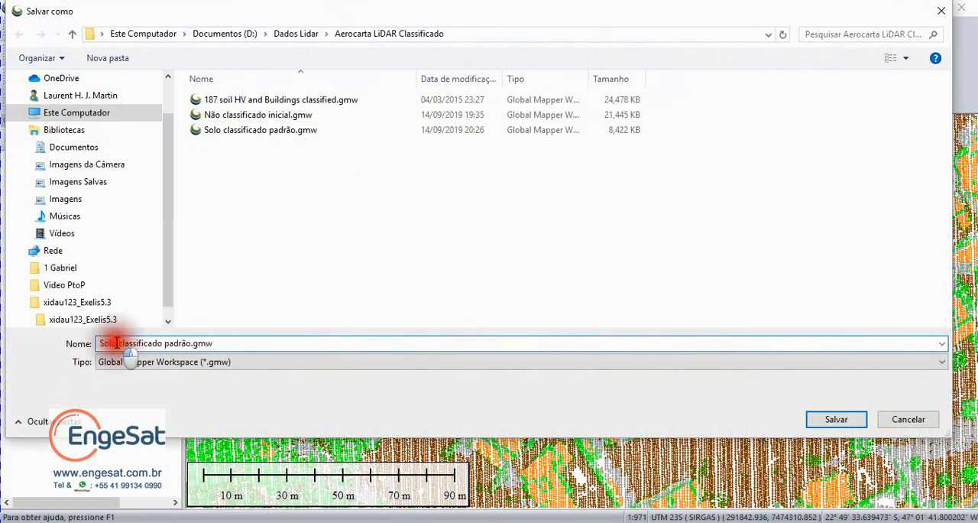
pyautogui.write('edifi')
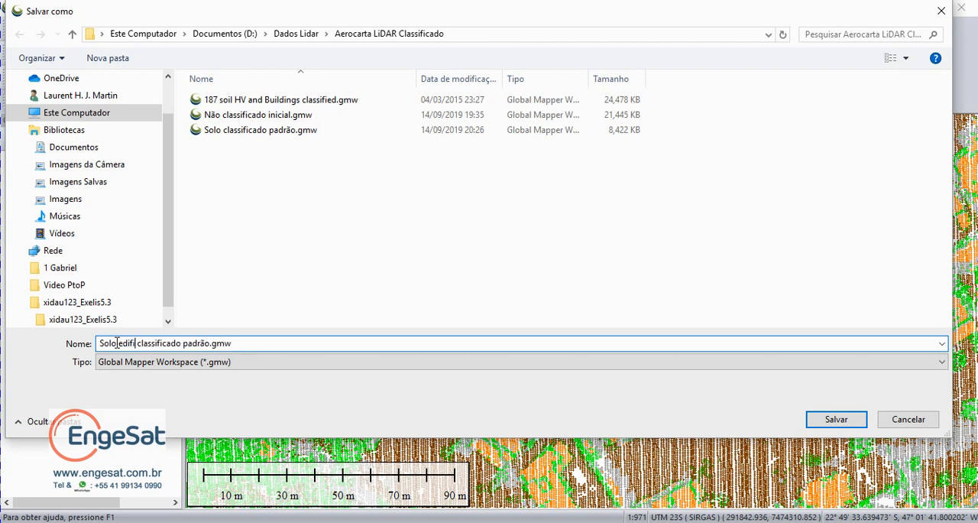
pyautogui.write('cações e')
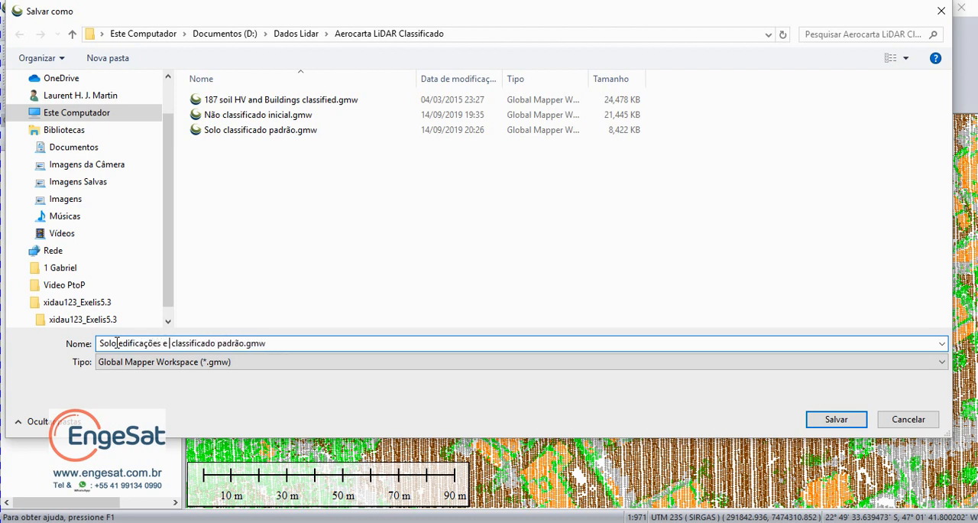
pyautogui.write(' vegetaçã')
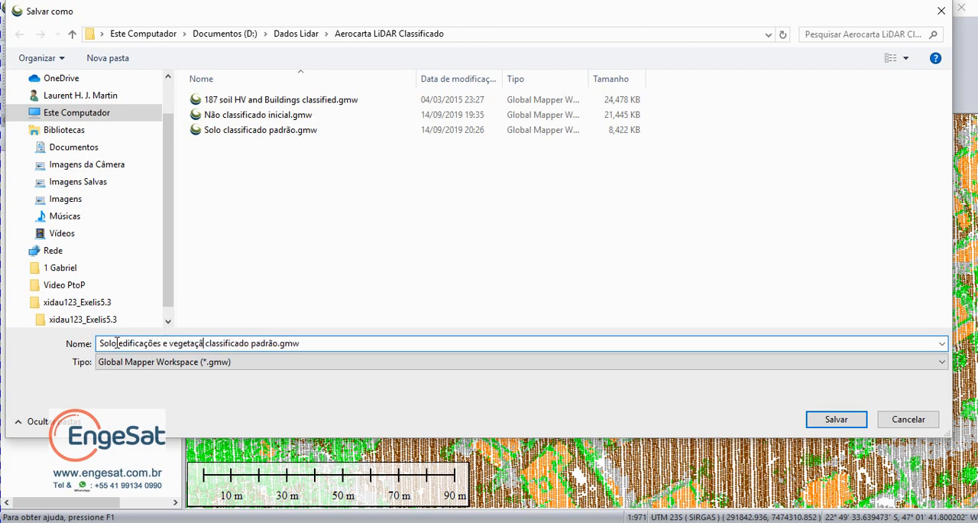
pyautogui.write('o alta')
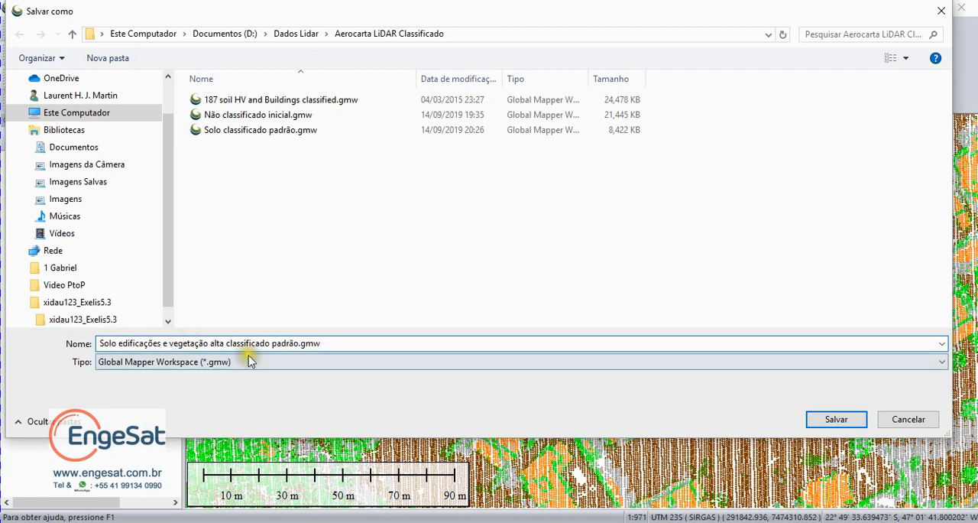
pyautogui.click(271, 343)
pyautogui.write('s')
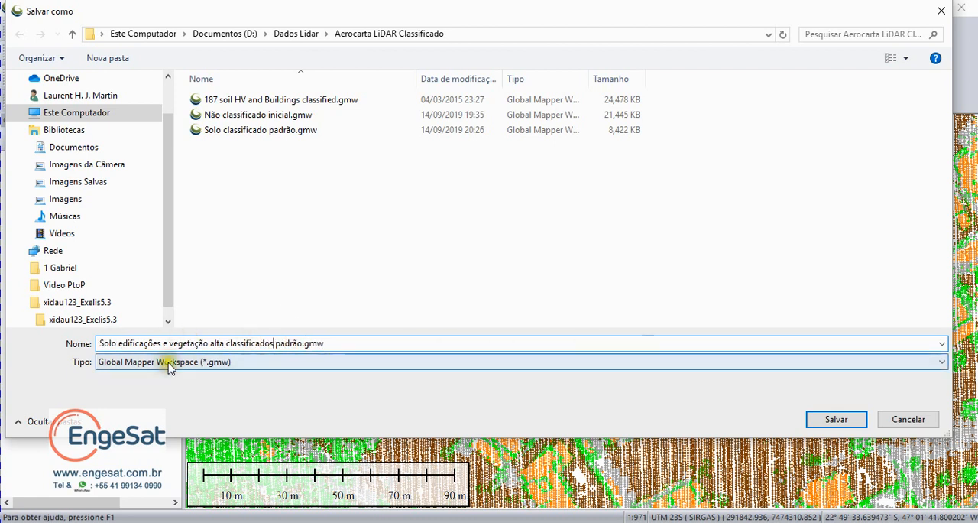
pyautogui.doubleClick(287, 343)
pyautogui.press('BackSpace')
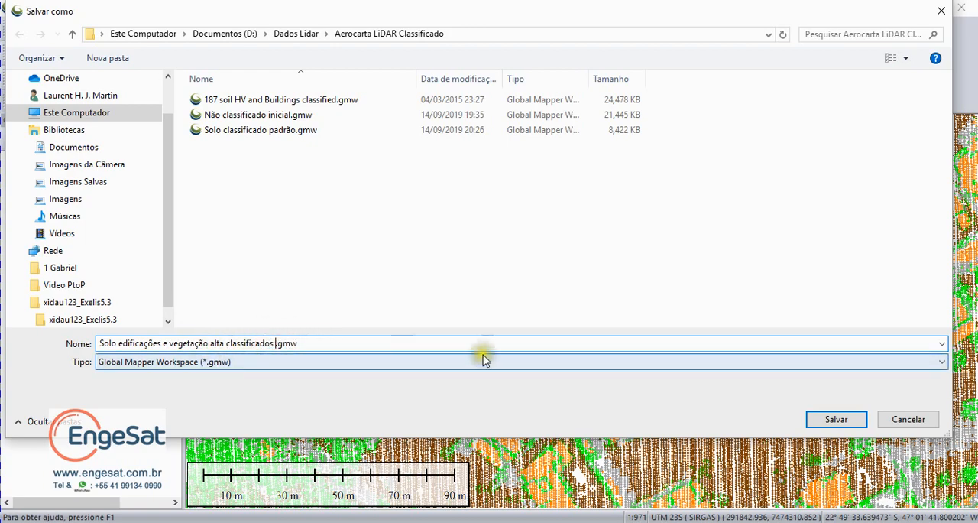
pyautogui.click(836, 419)
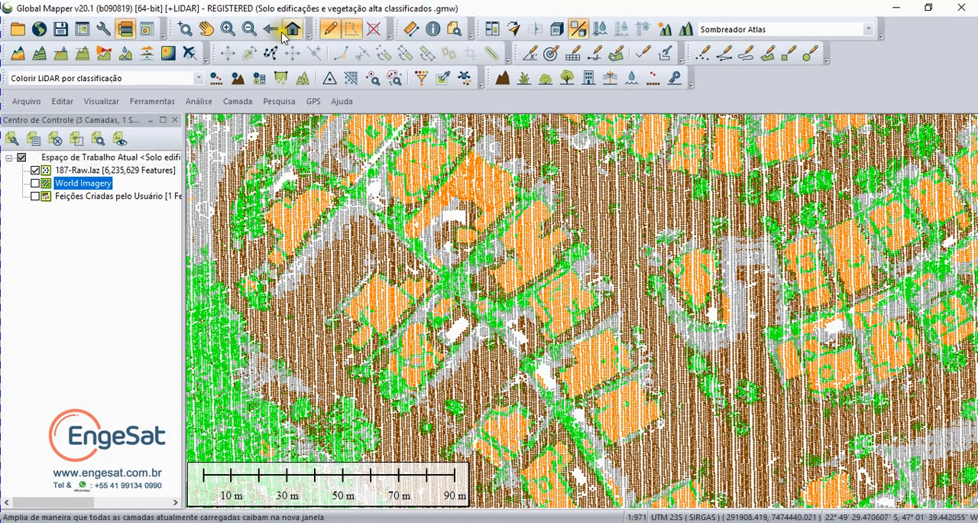
# Step: Start exporting the 187-Raw.laz layer to a new file in the Lidar LAZ (LASzip) format, keeping the default export options
pyautogui.click(290, 21)
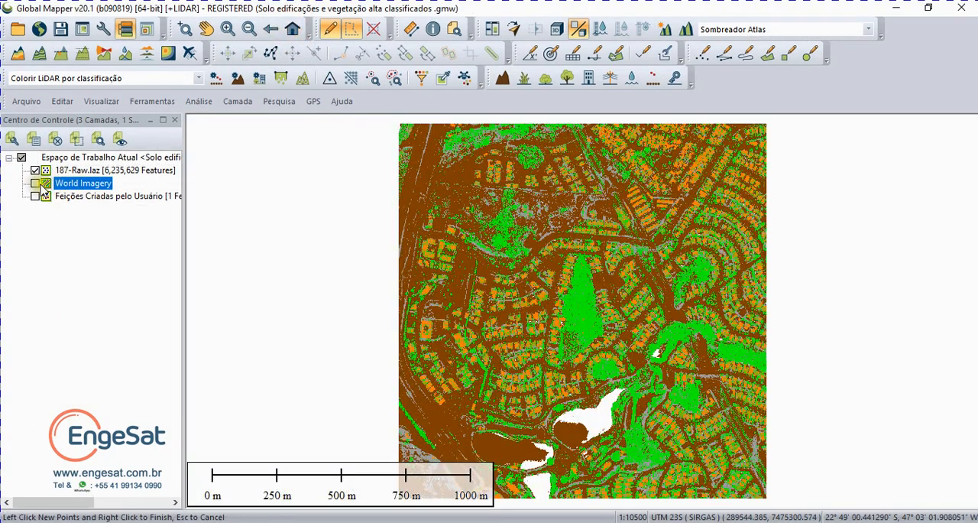
pyautogui.rightClick(65, 170)
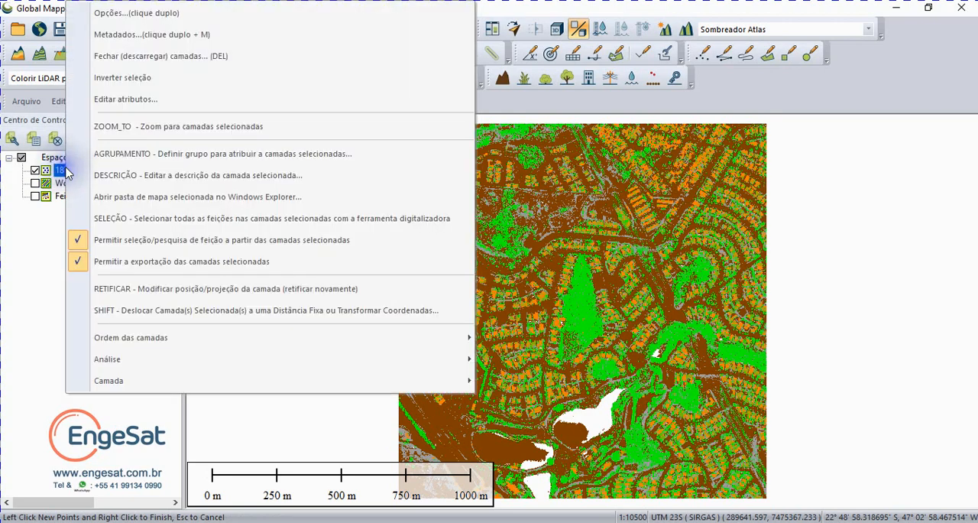
pyautogui.click(121, 386)
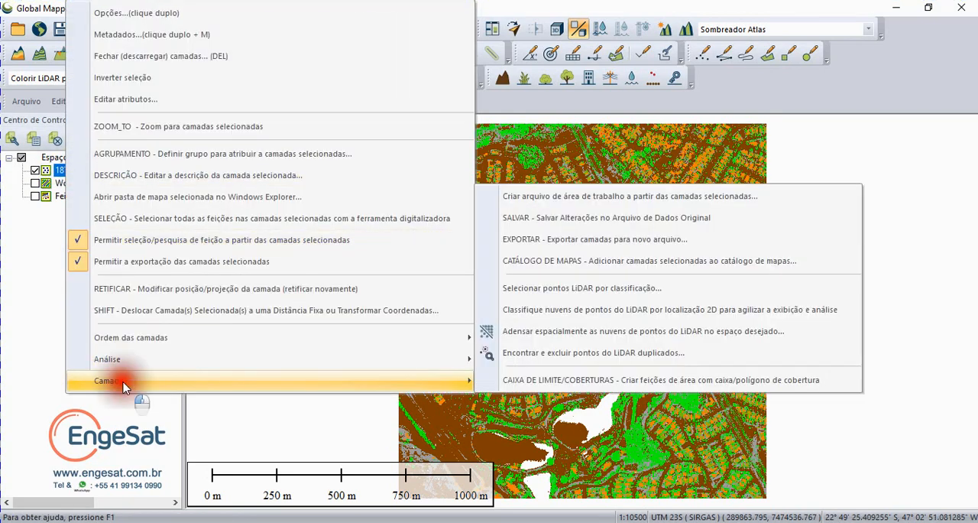
pyautogui.click(598, 239)
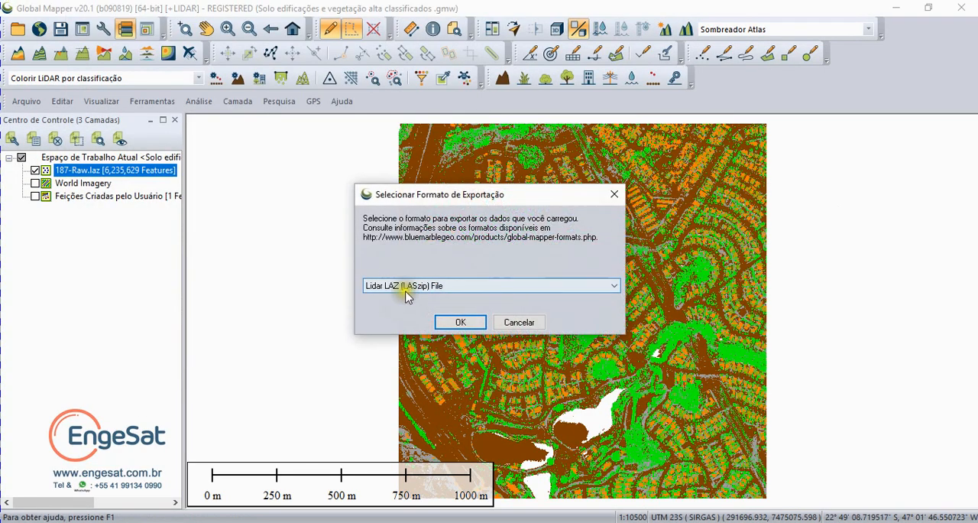
pyautogui.click(406, 290)
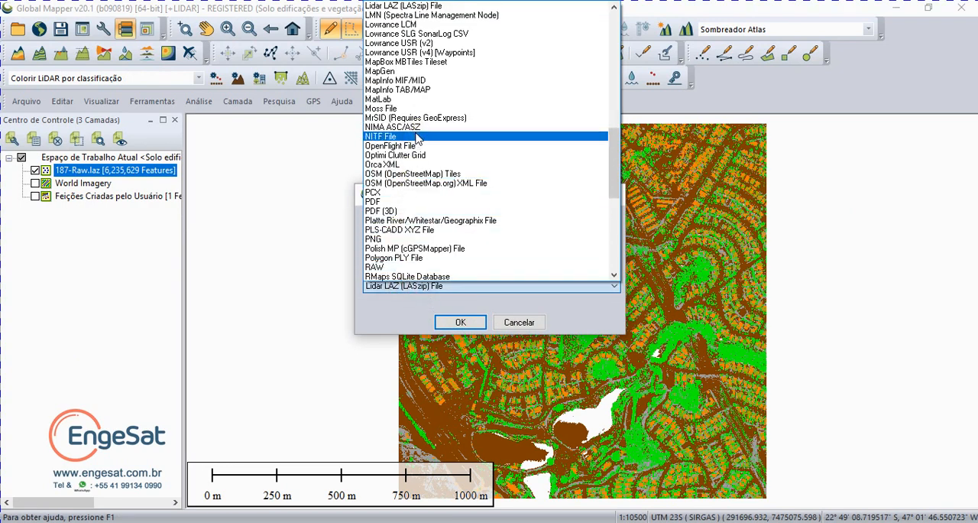
pyautogui.scroll(10, 417, 136)
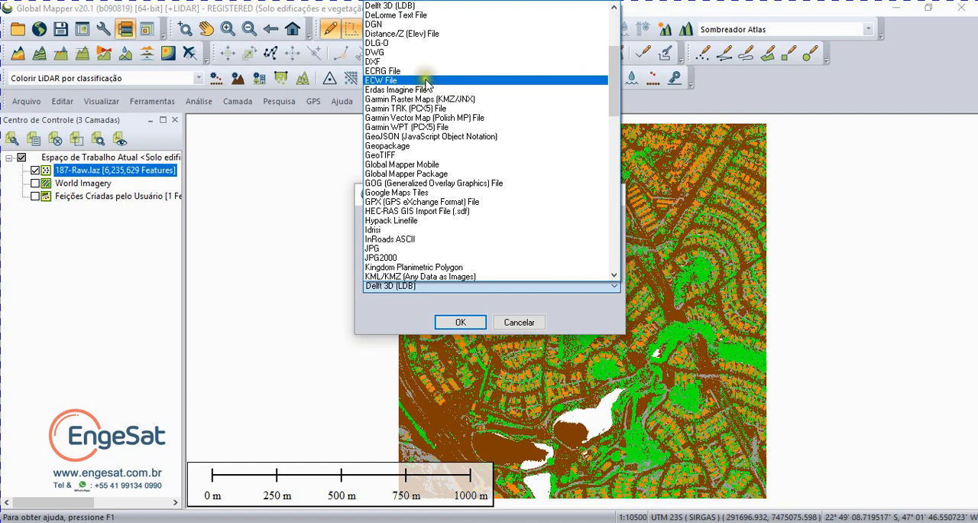
pyautogui.press('l')
pyautogui.press('l')
pyautogui.press('l')
pyautogui.press('l')
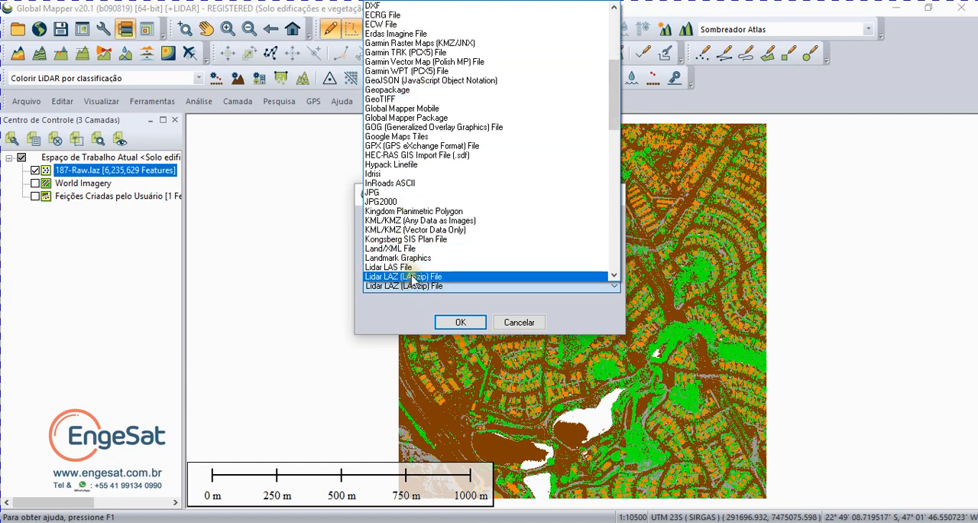
pyautogui.click(409, 276)
pyautogui.click(474, 324)
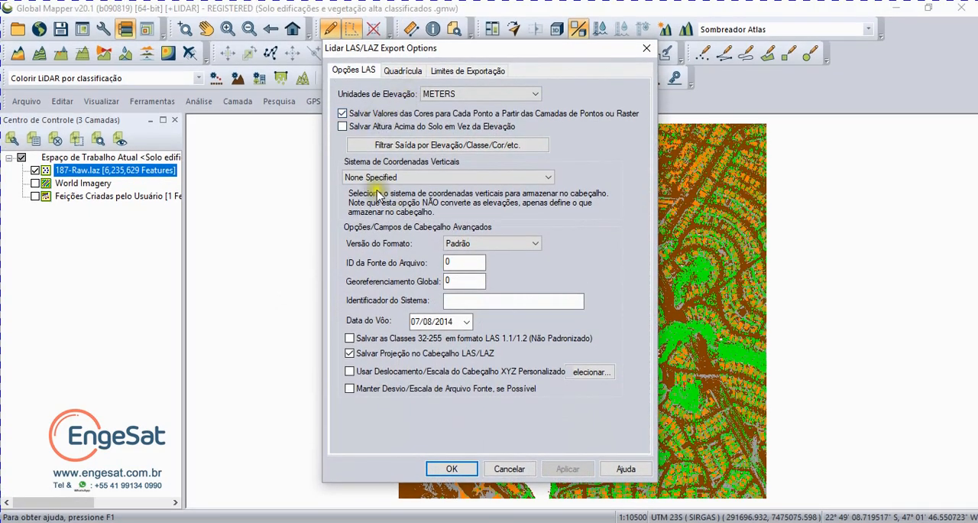
pyautogui.click(452, 458)
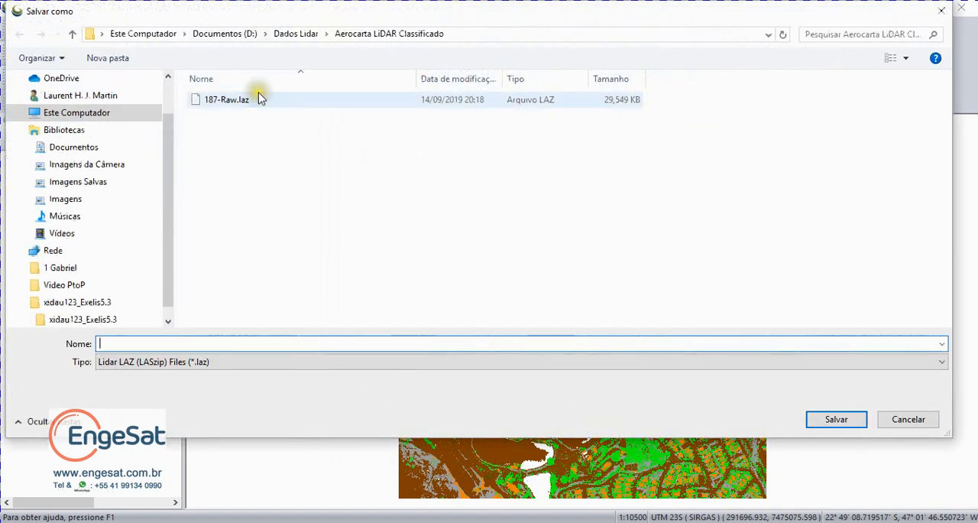
# Step: Name the exported point cloud 187-Classificado.laz, based on the existing 187-Raw.laz name, and save it in the Aerocarta LiDAR Classificado folder
pyautogui.click(240, 99)
pyautogui.click(124, 343)
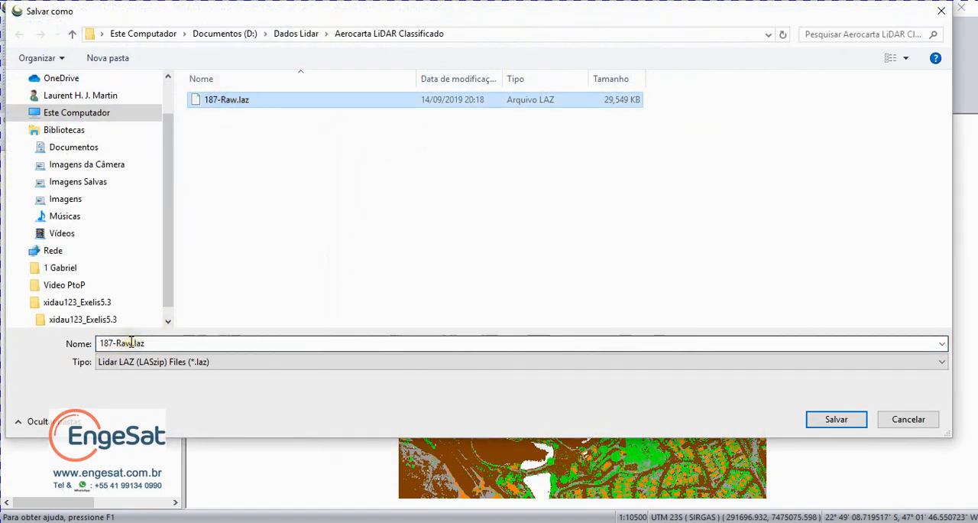
pyautogui.doubleClick(125, 343)
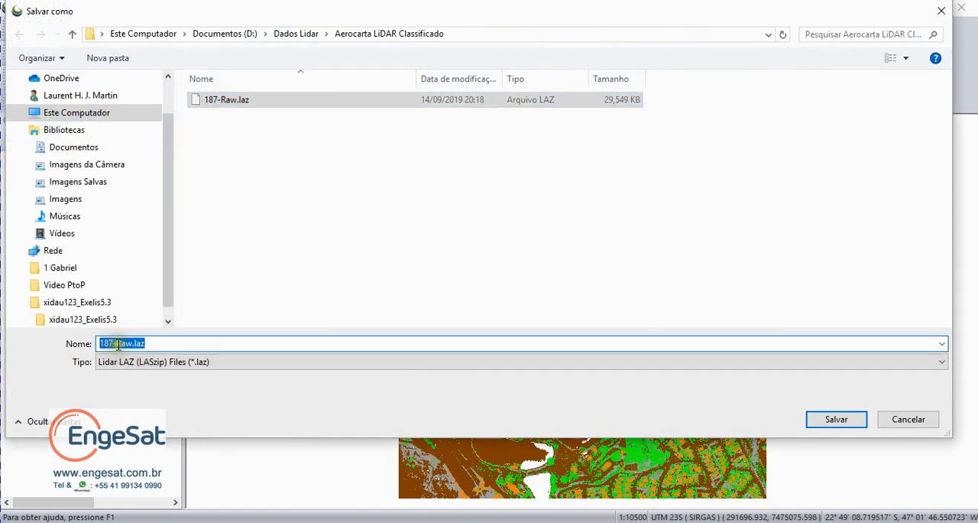
pyautogui.doubleClick(128, 344)
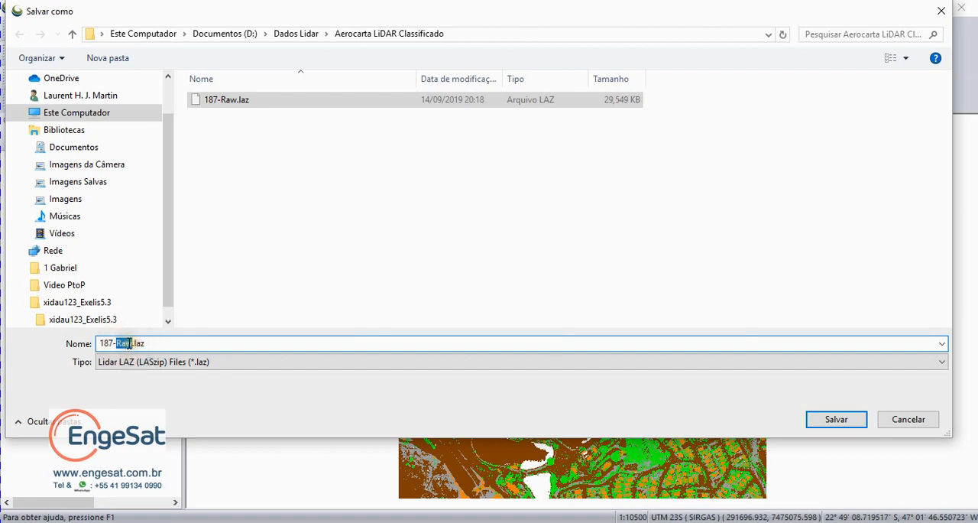
pyautogui.write('Classific')
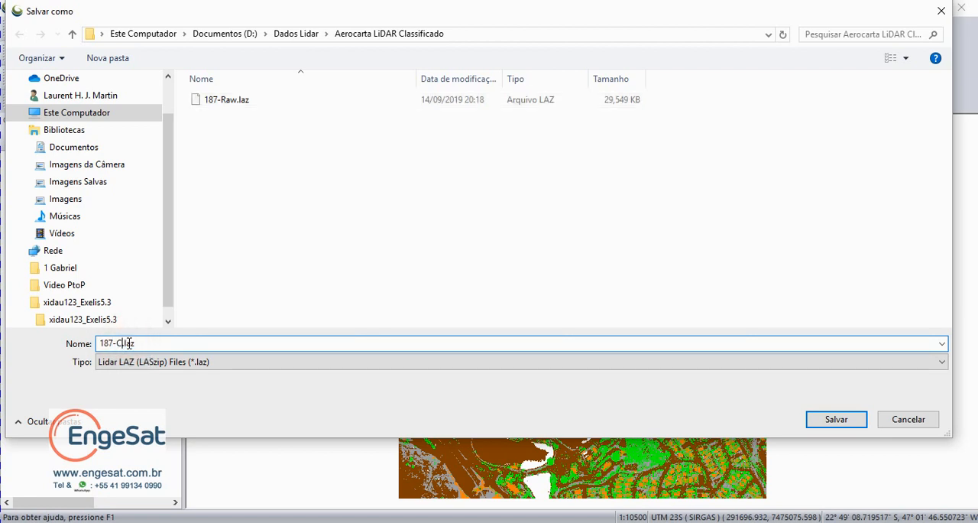
pyautogui.write('ado')
pyautogui.click(835, 417)
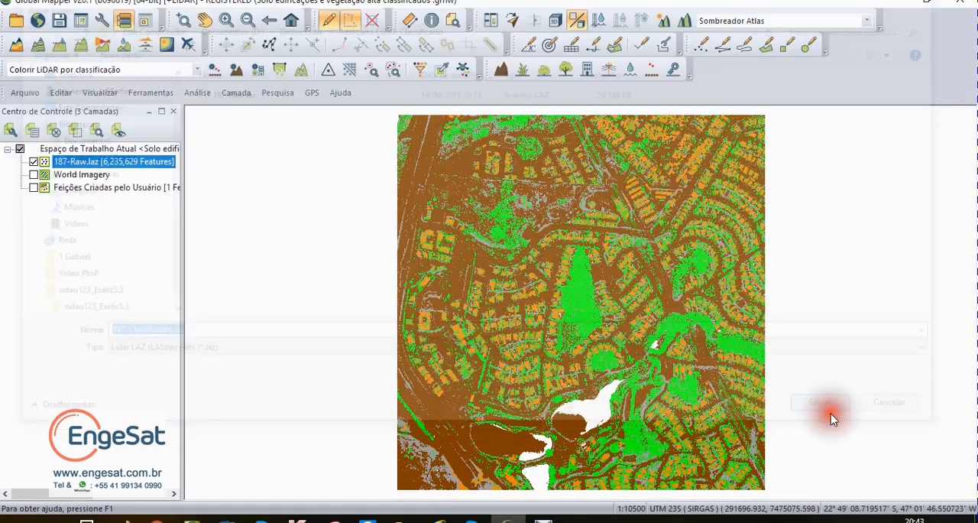